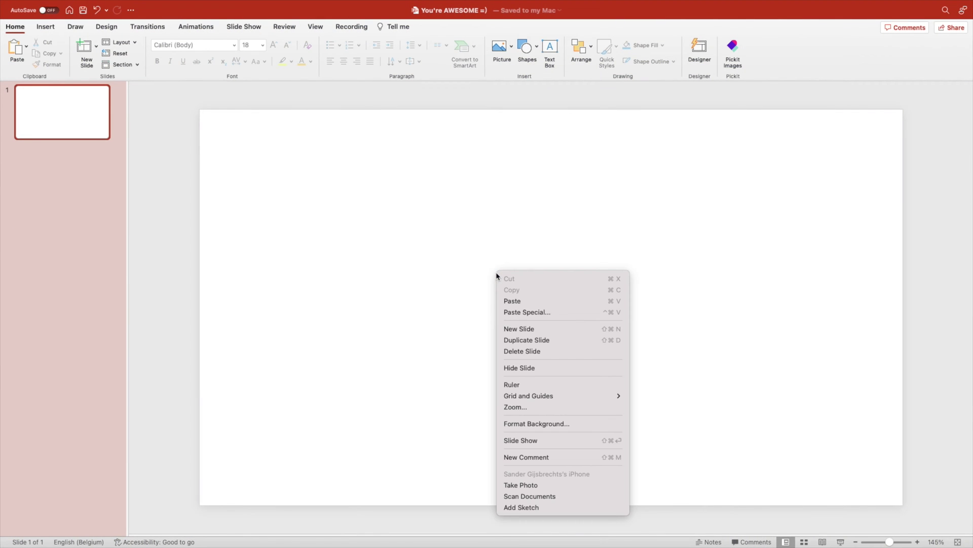
Step: Give the slide background a solid dark purple fill from the Format Background pane
{"action": "left_click", "coordinate": [541, 424]}
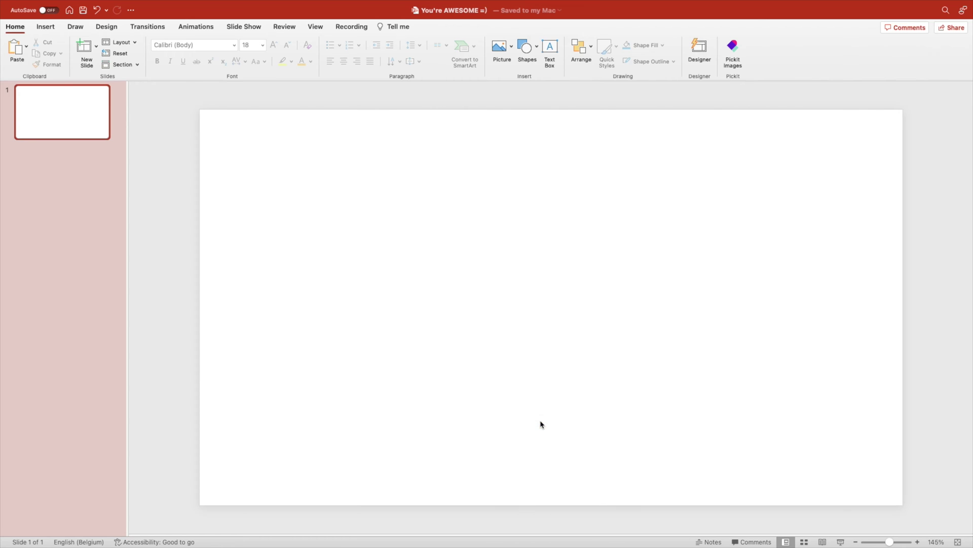
{"action": "left_click", "coordinate": [955, 203]}
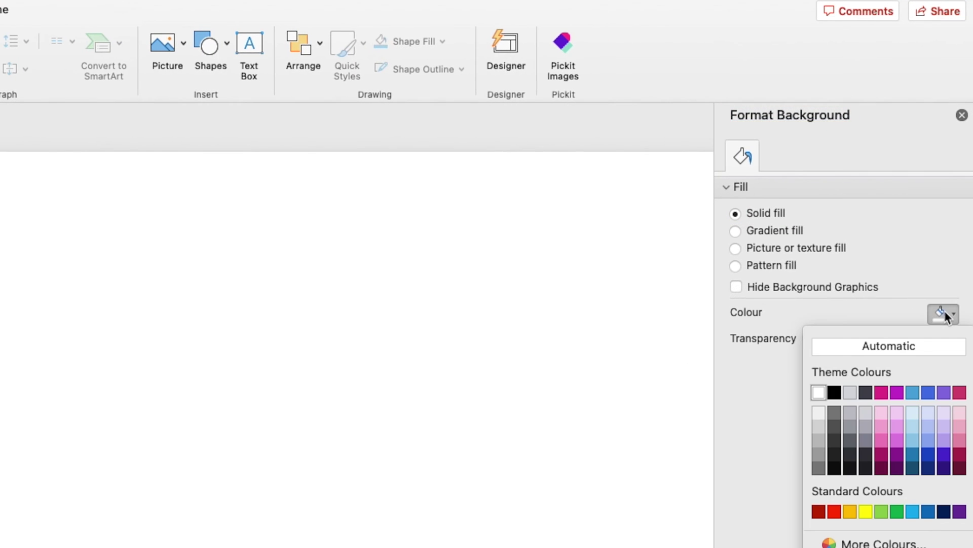
{"action": "left_click", "coordinate": [944, 468]}
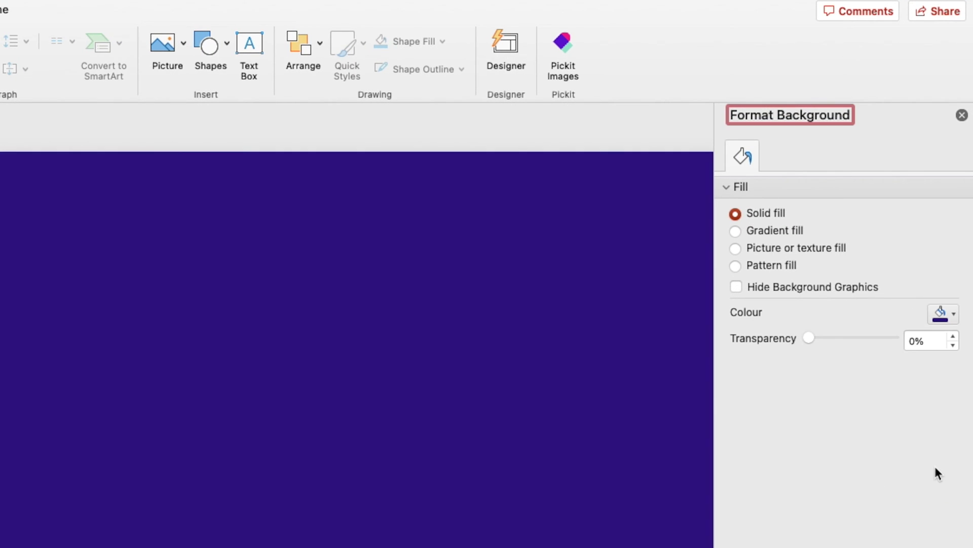
{"action": "left_click", "coordinate": [962, 115]}
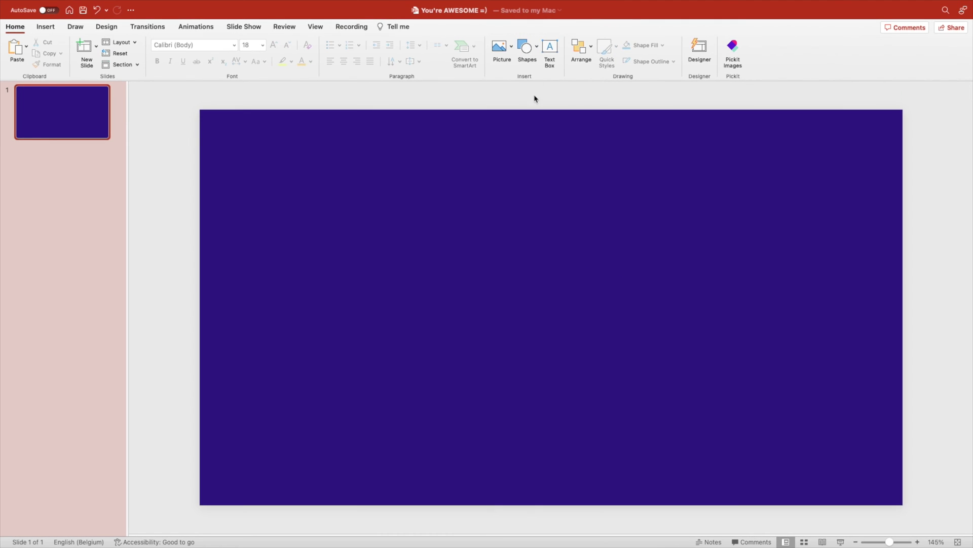
Step: Draw a square at the top centre of the slide, filled blue with no outline
{"action": "left_click", "coordinate": [528, 47]}
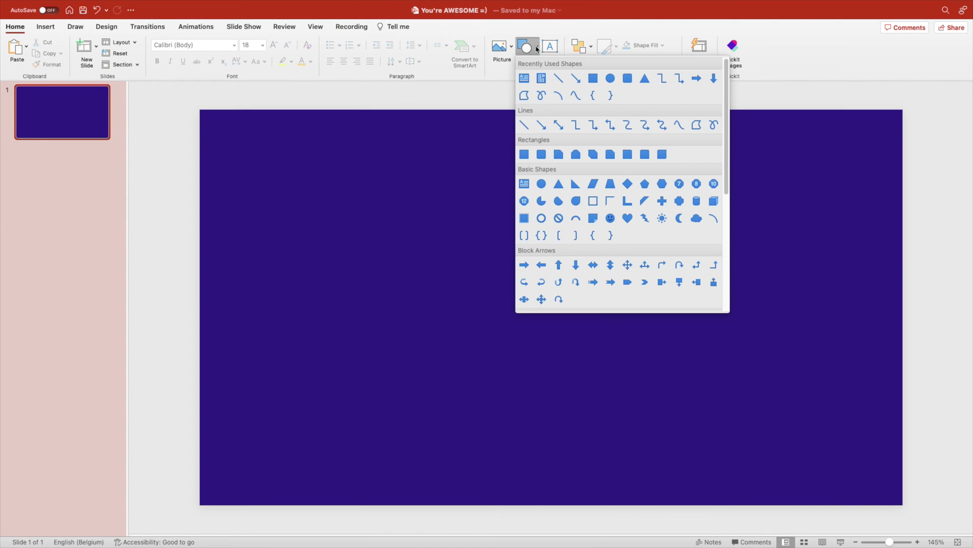
{"action": "left_click", "coordinate": [594, 79]}
{"action": "mouse_move", "coordinate": [472, 134]}
{"action": "left_mouse_down"}
{"action": "mouse_move", "coordinate": [569, 230]}
{"action": "mouse_move", "coordinate": [557, 219]}
{"action": "left_mouse_up"}
{"action": "left_click_drag", "start_coordinate": [521, 187], "coordinate": [558, 201]}
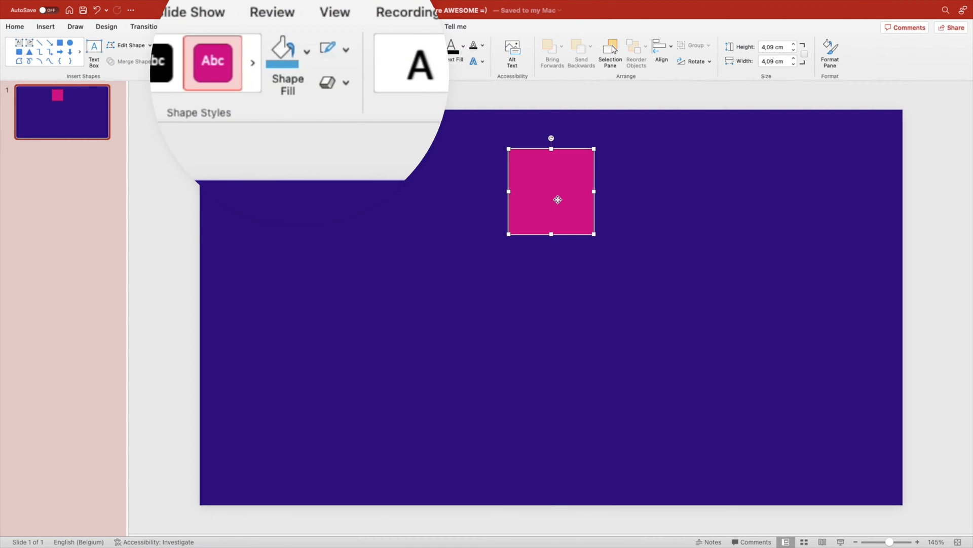
{"action": "left_click", "coordinate": [281, 54]}
{"action": "left_click", "coordinate": [345, 49]}
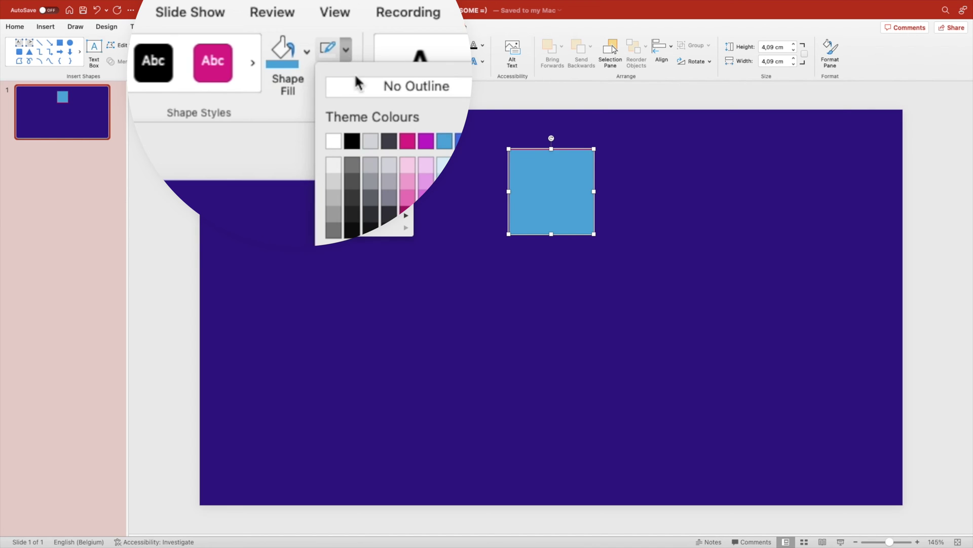
{"action": "left_click", "coordinate": [393, 86]}
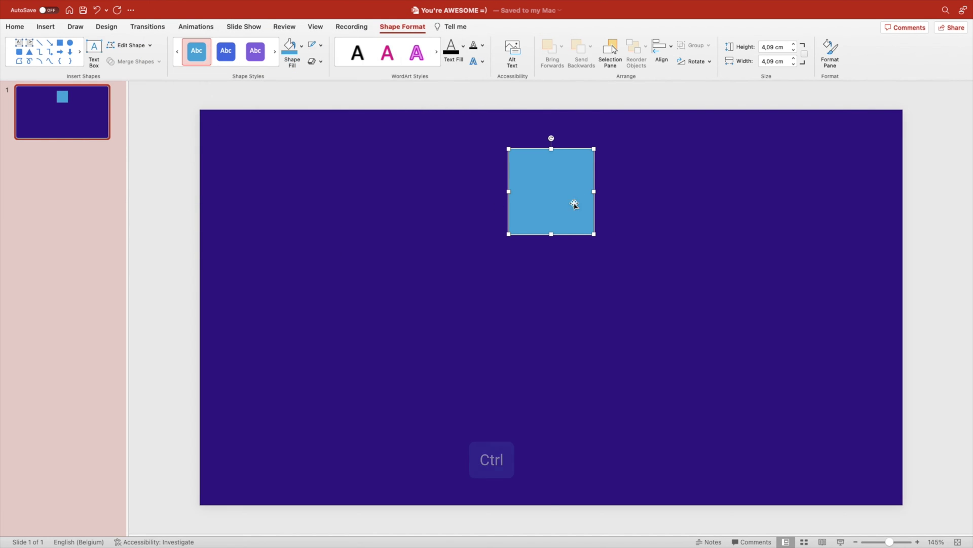
Step: Duplicate the square below, stretch the copy into a tall bar meeting it, and select both
{"action": "left_click_drag", "start_coordinate": [575, 183], "coordinate": [570, 286], "text": "ctrl+shift"}
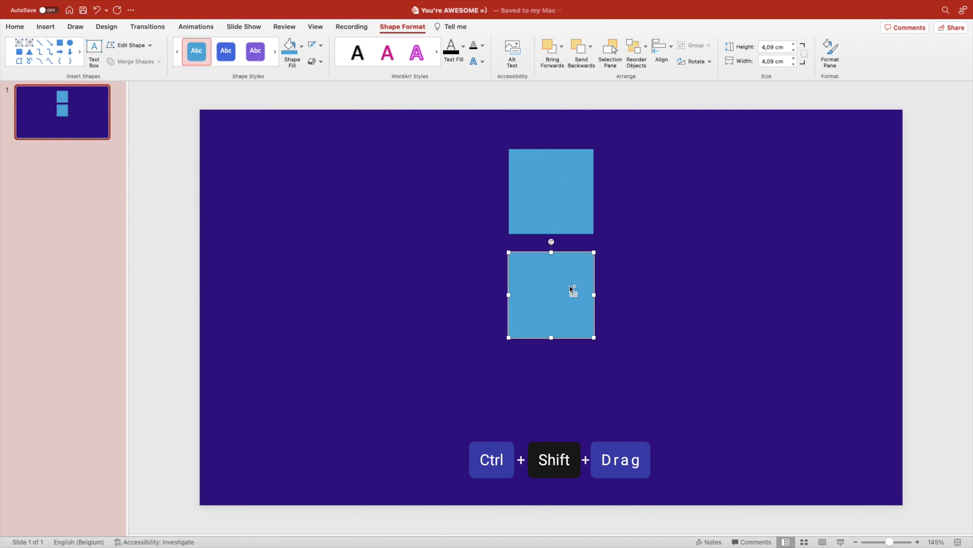
{"action": "scroll", "coordinate": [576, 330], "scroll_direction": "down", "scroll_amount": 6}
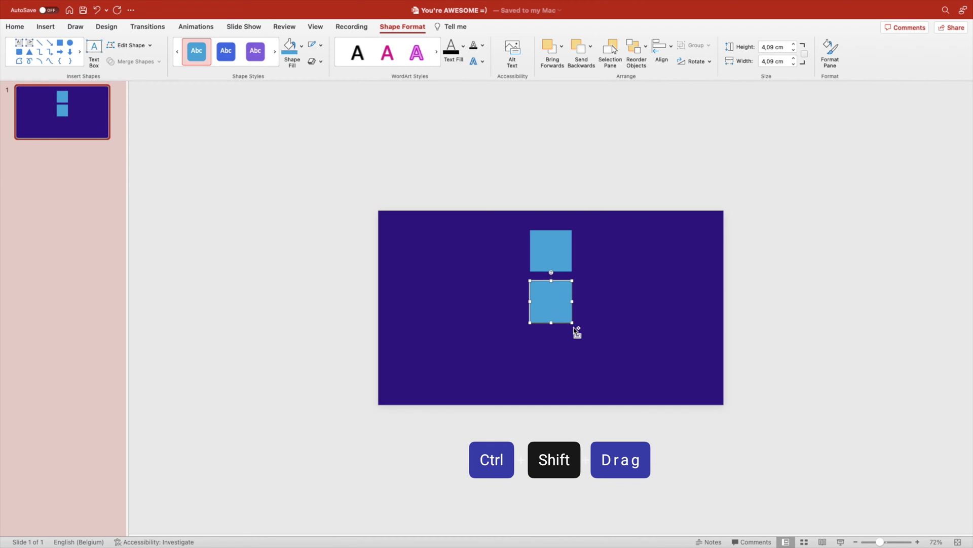
{"action": "left_click_drag", "start_coordinate": [556, 326], "coordinate": [561, 521]}
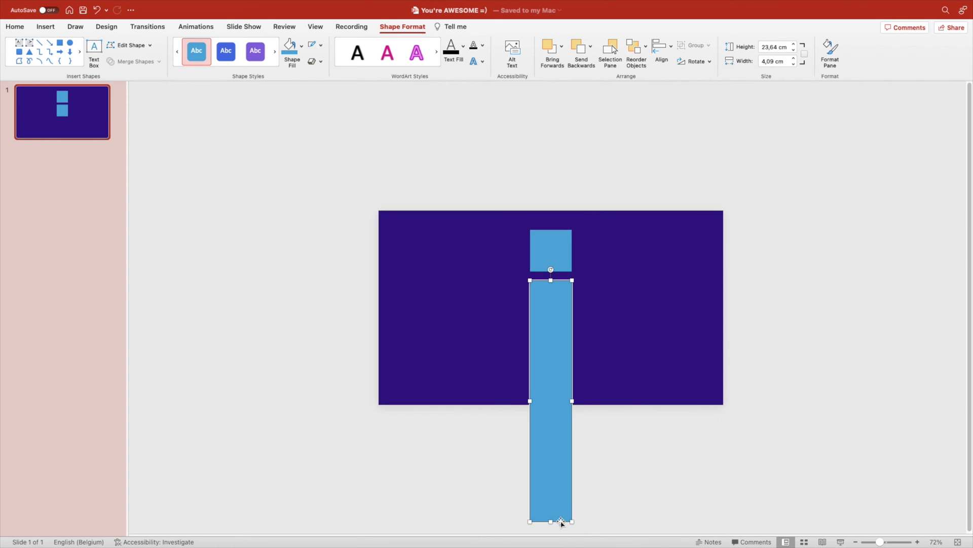
{"action": "left_click_drag", "start_coordinate": [551, 412], "coordinate": [551, 403]}
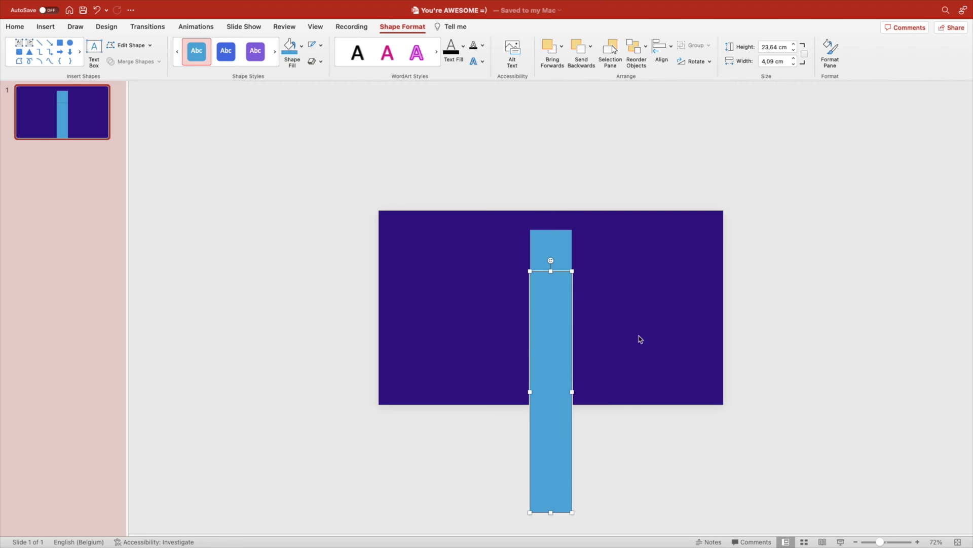
{"action": "left_click", "coordinate": [632, 337]}
{"action": "left_click", "coordinate": [554, 246]}
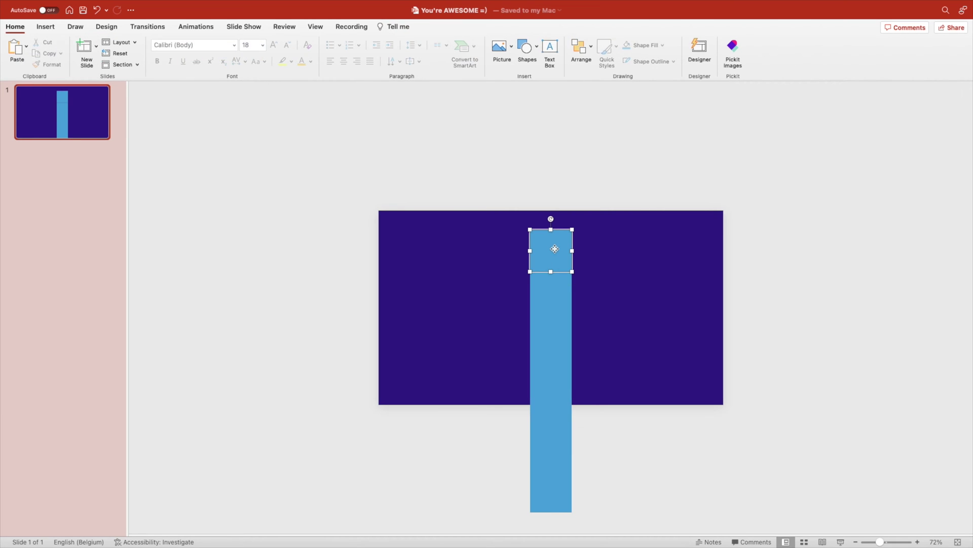
{"action": "left_click", "coordinate": [562, 290], "text": "shift"}
Step: Apply the Isometric 3D rotation preset to both the square and the tall bar
{"action": "right_click", "coordinate": [562, 290]}
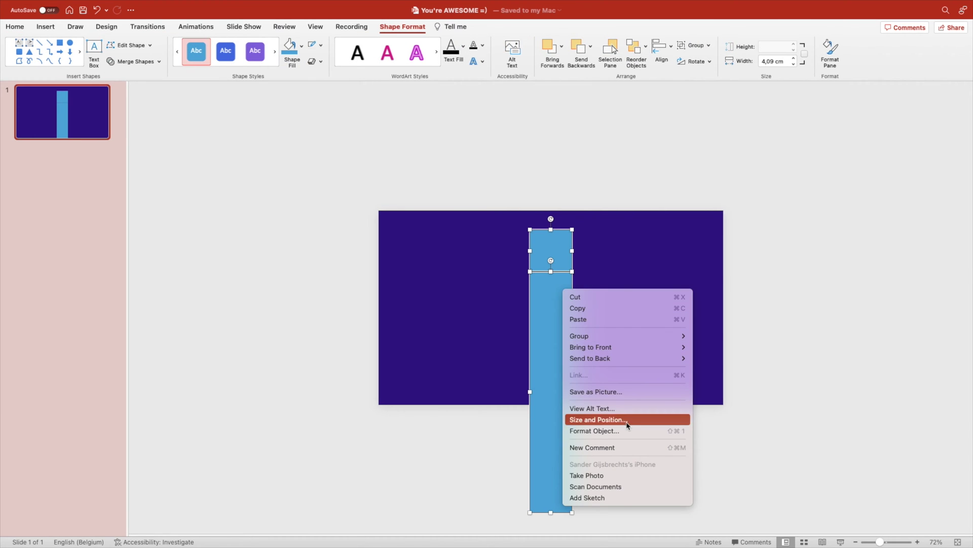
{"action": "left_click", "coordinate": [624, 435]}
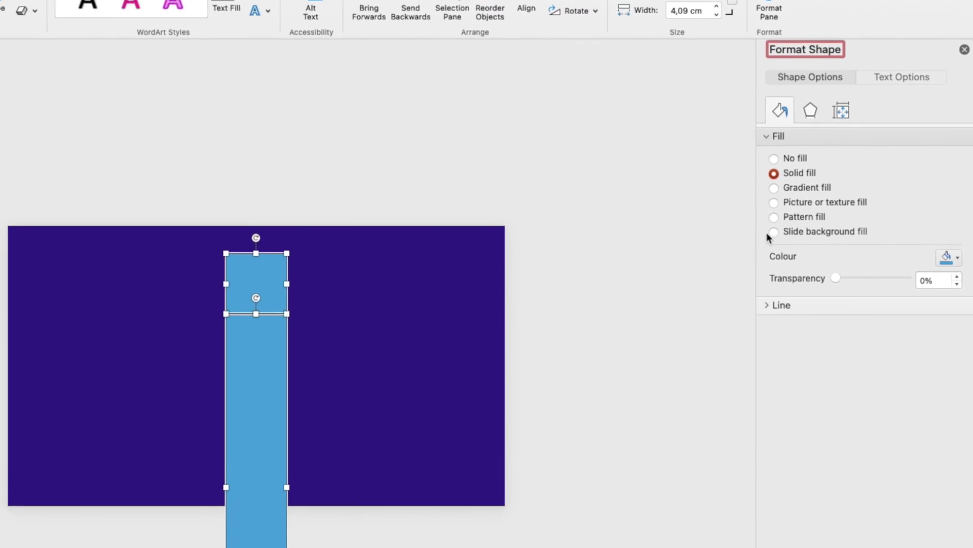
{"action": "left_click", "coordinate": [784, 99]}
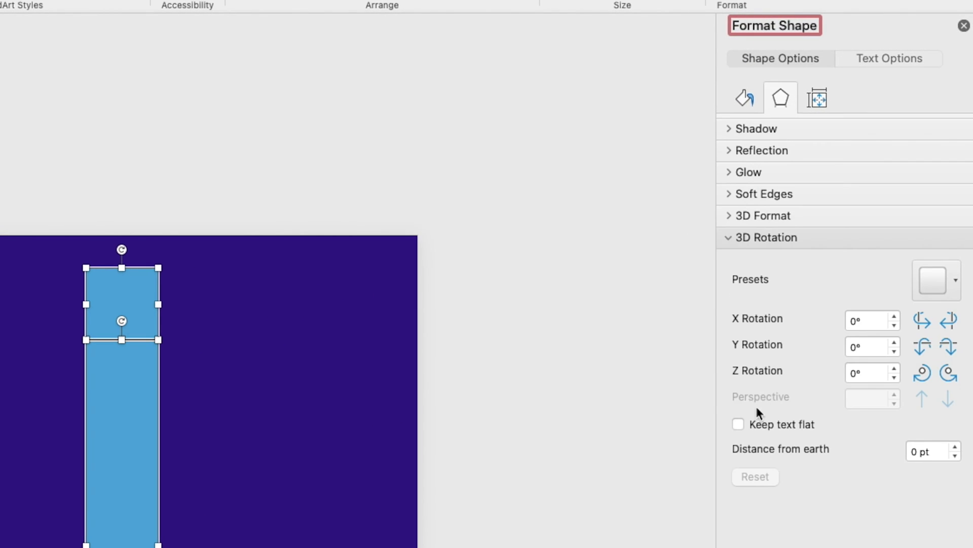
{"action": "left_click", "coordinate": [738, 237]}
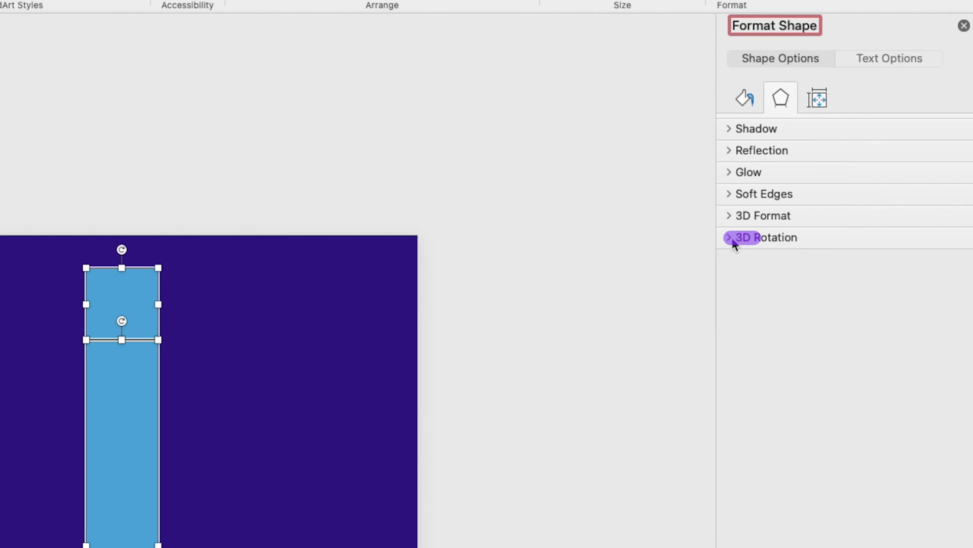
{"action": "left_click", "coordinate": [735, 241]}
{"action": "left_click", "coordinate": [959, 286]}
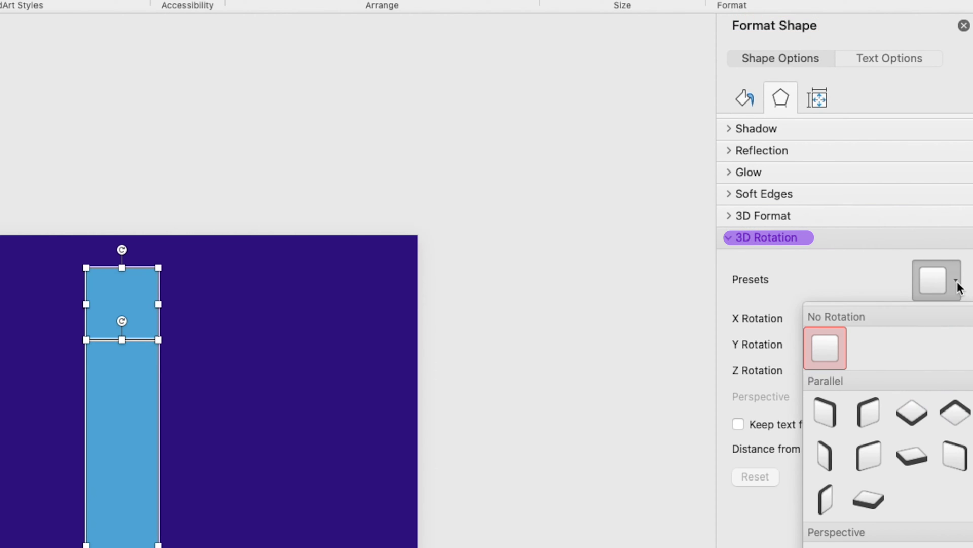
{"action": "left_click", "coordinate": [957, 420]}
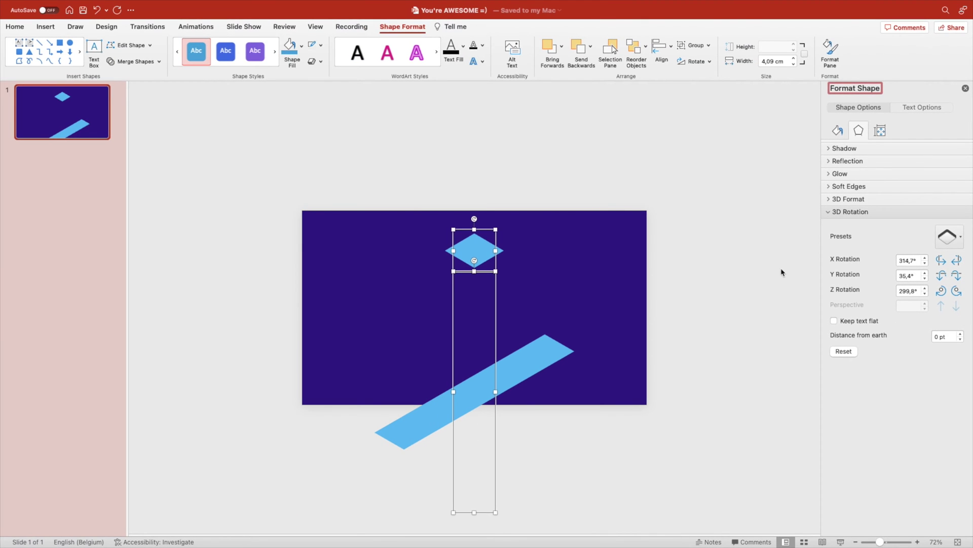
Step: Move the long isometric strip so its end meets the diamond, then select both
{"action": "left_click", "coordinate": [782, 272]}
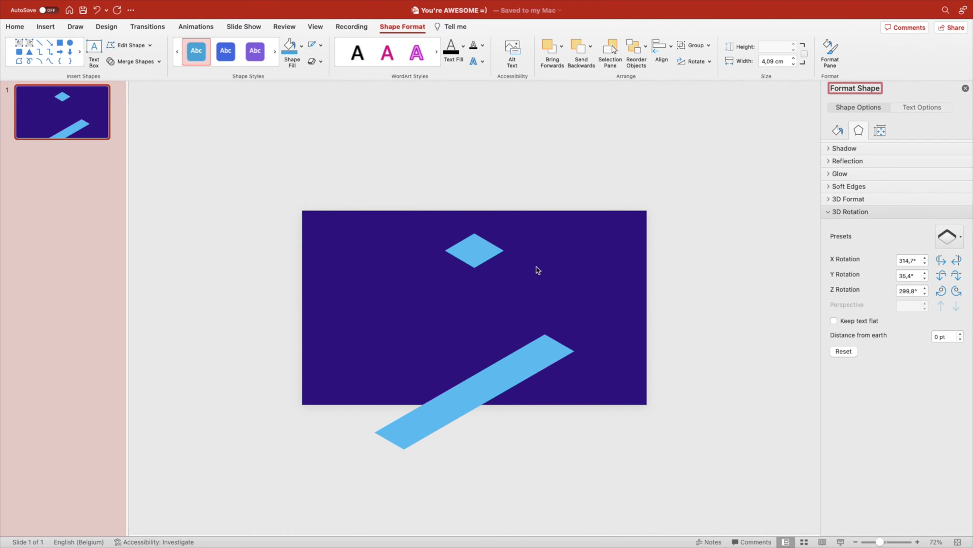
{"action": "left_click", "coordinate": [547, 361]}
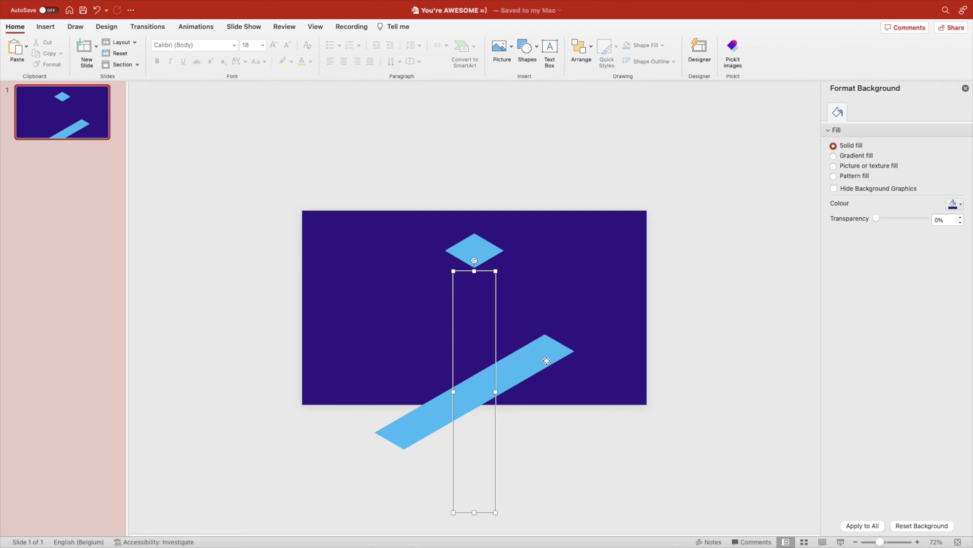
{"action": "left_click_drag", "start_coordinate": [496, 373], "coordinate": [426, 271]}
{"action": "left_click", "coordinate": [480, 249], "text": "shift"}
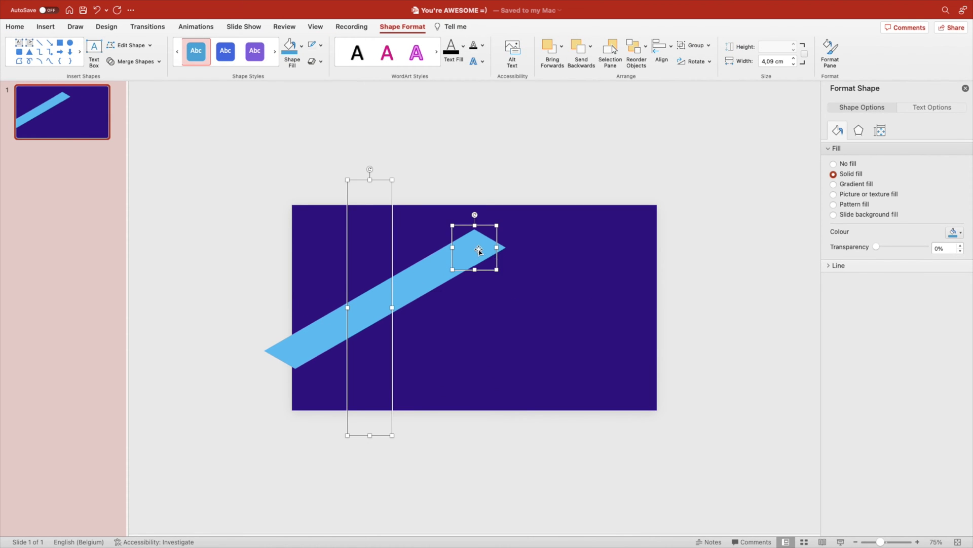
Step: Shift the joined strip and diamond down-right together and zoom in to check the join
{"action": "left_click_drag", "start_coordinate": [479, 250], "coordinate": [485, 303]}
{"action": "left_click", "coordinate": [498, 337]}
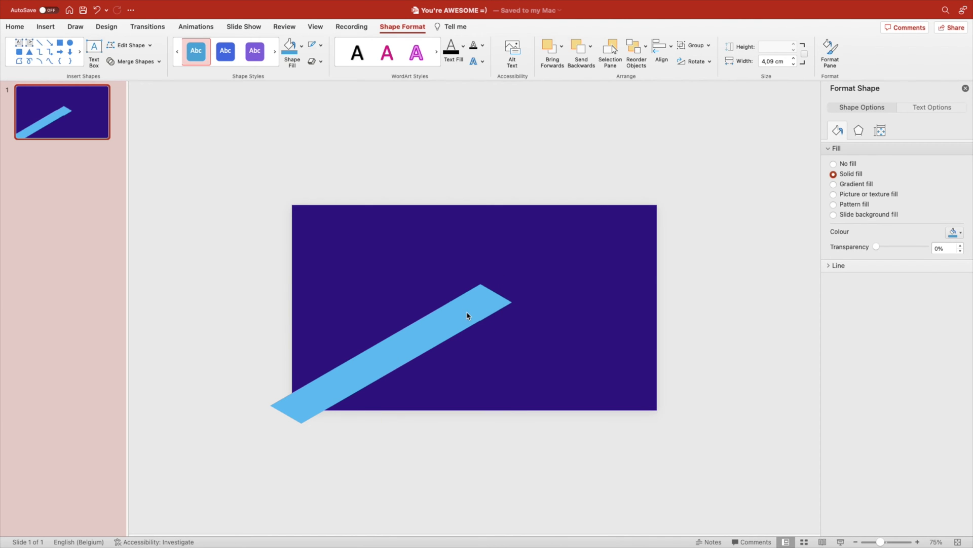
{"action": "right_click", "coordinate": [492, 324]}
{"action": "key", "text": "Escape"}
{"action": "scroll", "coordinate": [467, 330], "scroll_direction": "up", "scroll_amount": 3}
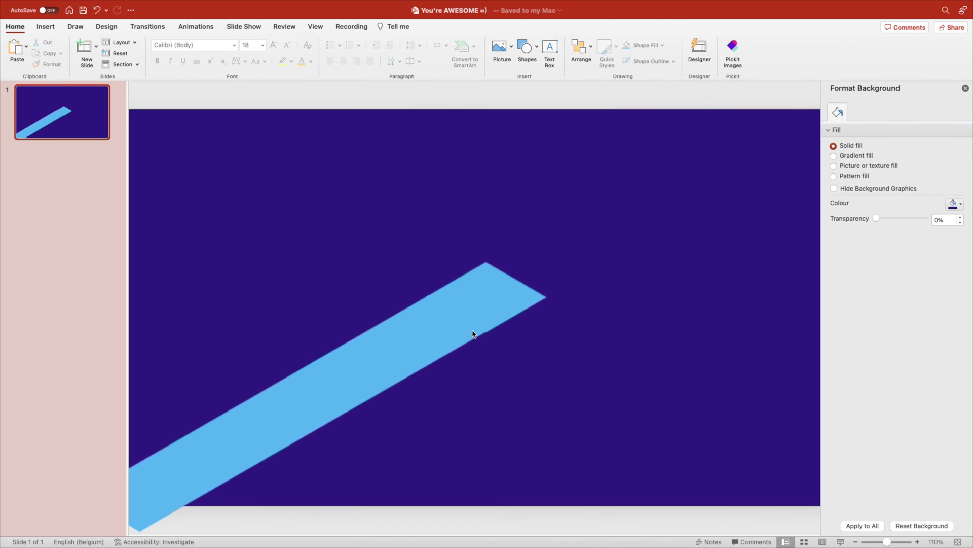
{"action": "scroll", "coordinate": [473, 333], "scroll_direction": "up", "scroll_amount": 5}
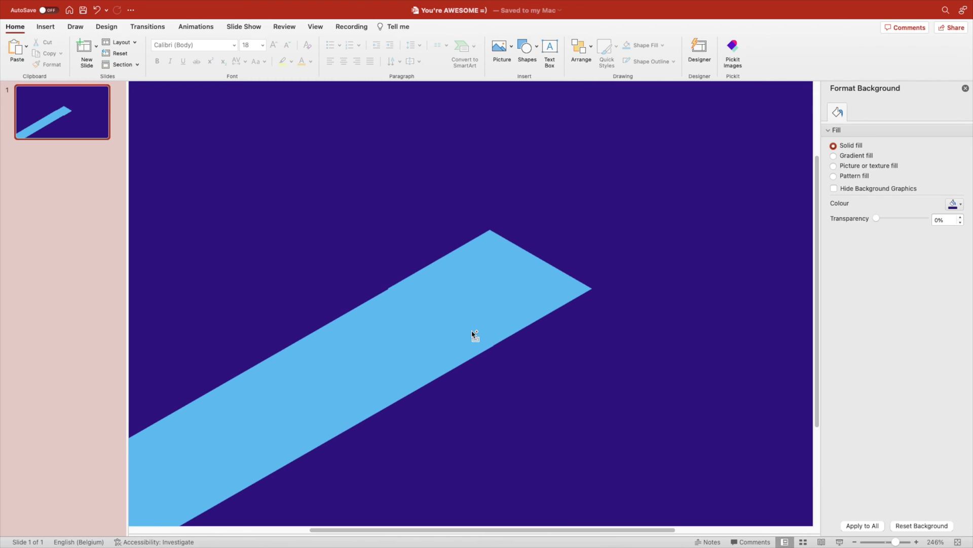
{"action": "left_click", "coordinate": [385, 382]}
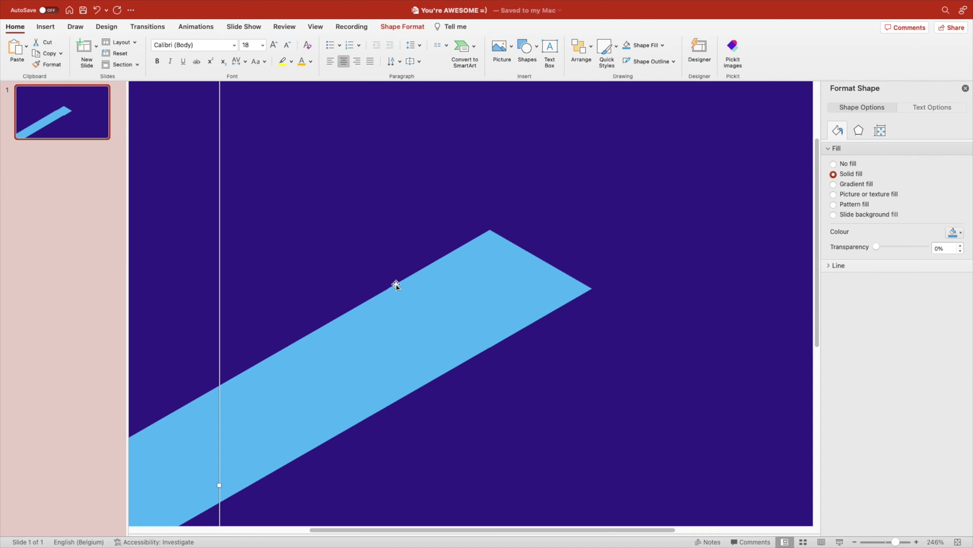
{"action": "scroll", "coordinate": [538, 426], "scroll_direction": "down", "scroll_amount": 6}
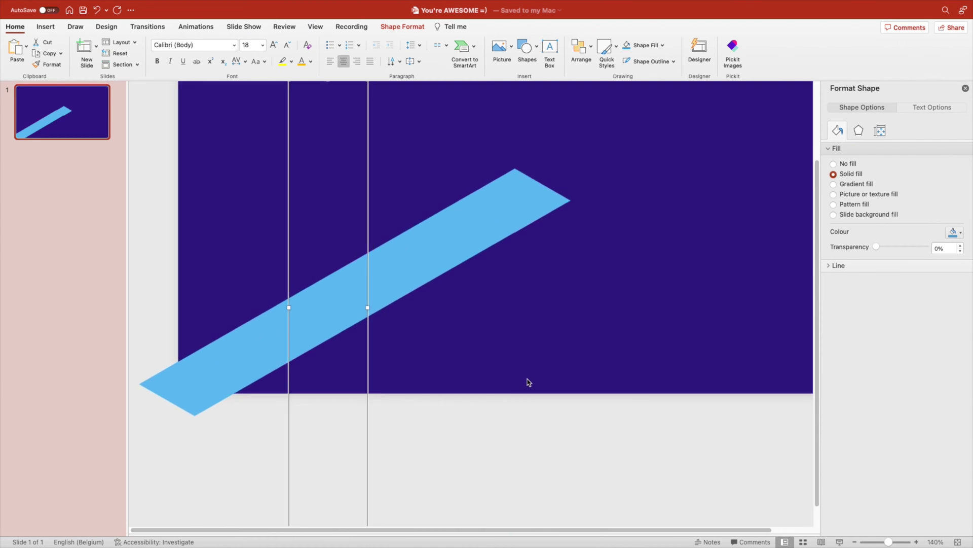
Step: Select the square and strip, move them clear of the original, and fill them blue
{"action": "left_click", "coordinate": [521, 418]}
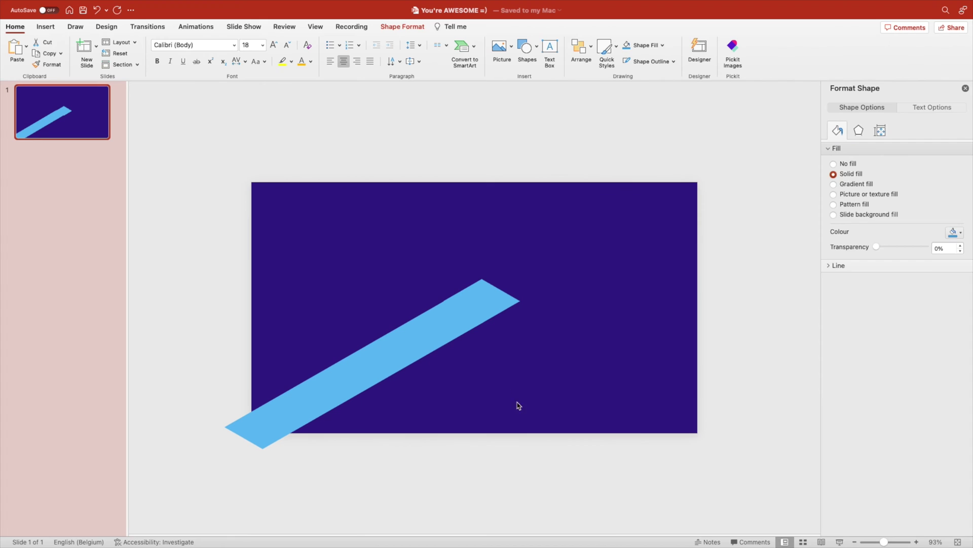
{"action": "left_click", "coordinate": [492, 294]}
{"action": "left_click", "coordinate": [383, 352], "text": "shift"}
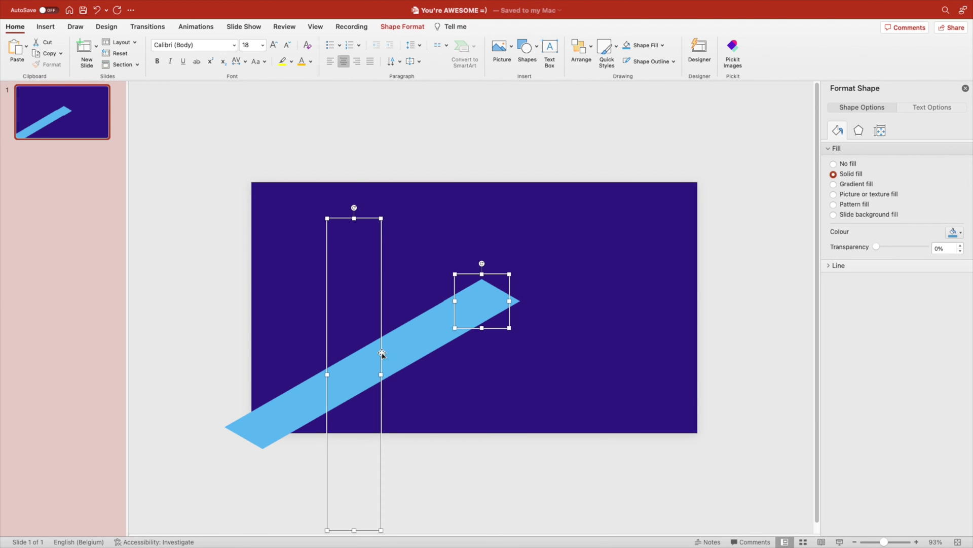
{"action": "left_click_drag", "start_coordinate": [382, 354], "coordinate": [394, 393]}
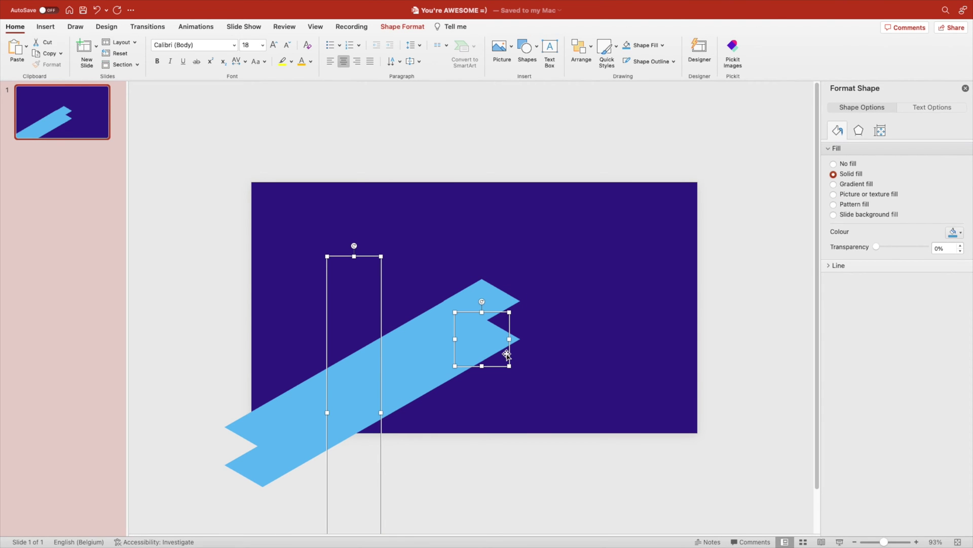
{"action": "left_click_drag", "start_coordinate": [507, 353], "coordinate": [537, 310]}
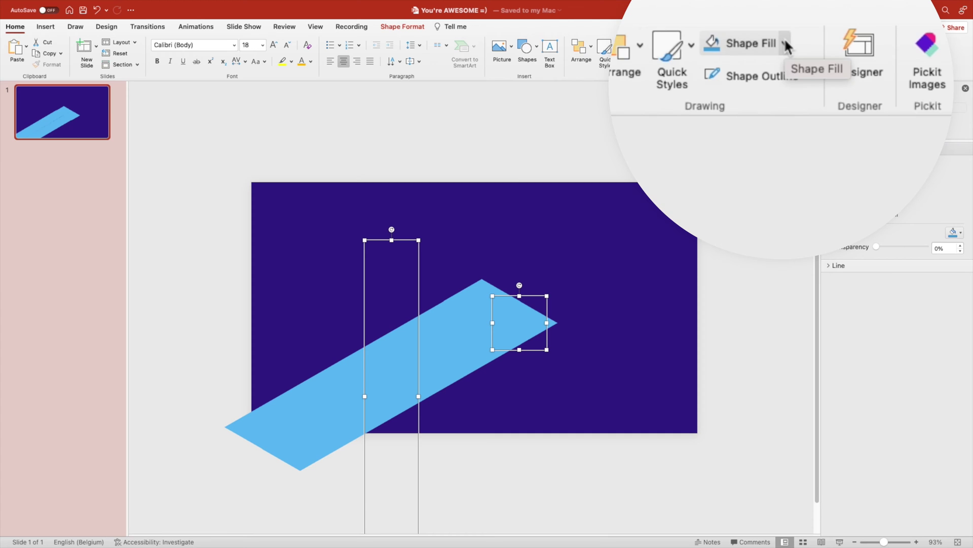
{"action": "left_click", "coordinate": [786, 45]}
{"action": "left_click", "coordinate": [849, 135]}
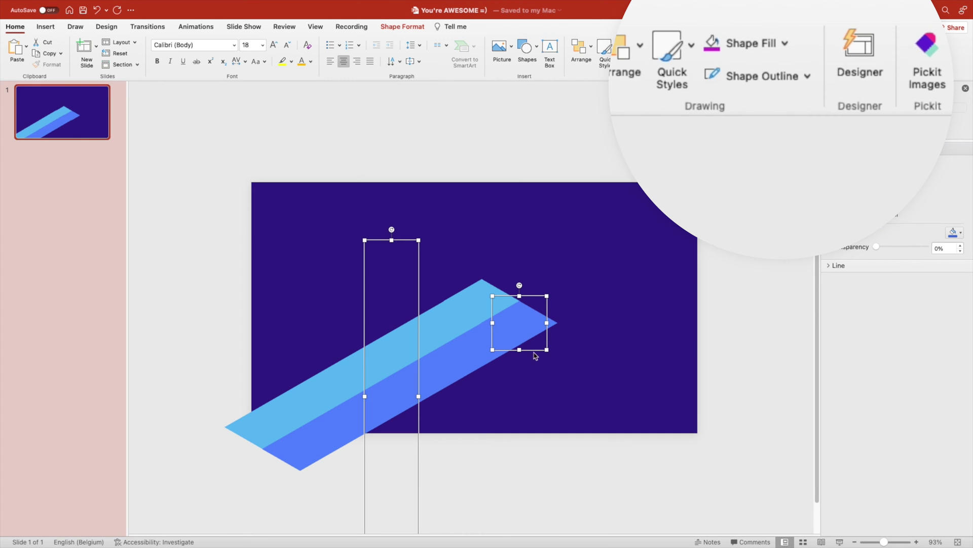
Step: Place the blue stripe beside the light blue one, then add magenta and dark purple stripes
{"action": "left_click_drag", "start_coordinate": [534, 352], "coordinate": [576, 336]}
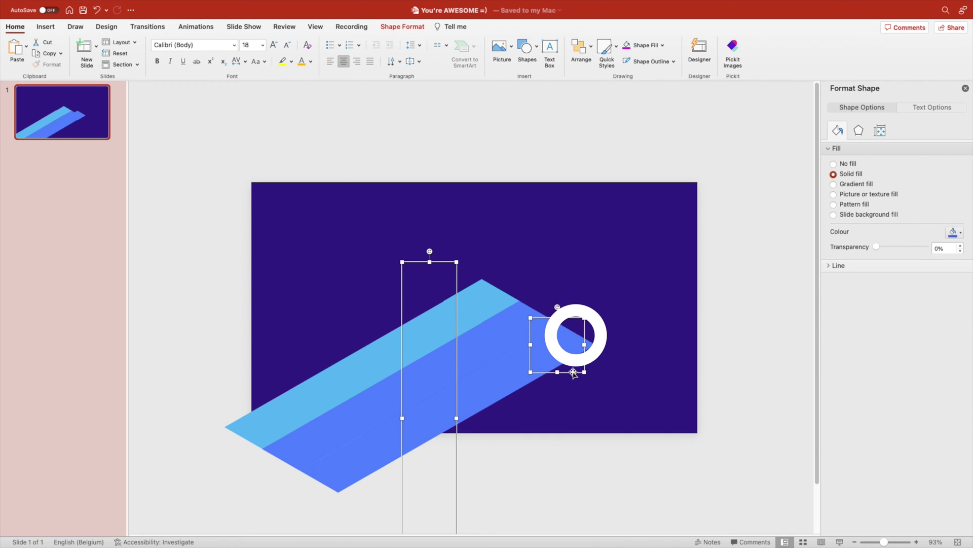
{"action": "left_click", "coordinate": [662, 45]}
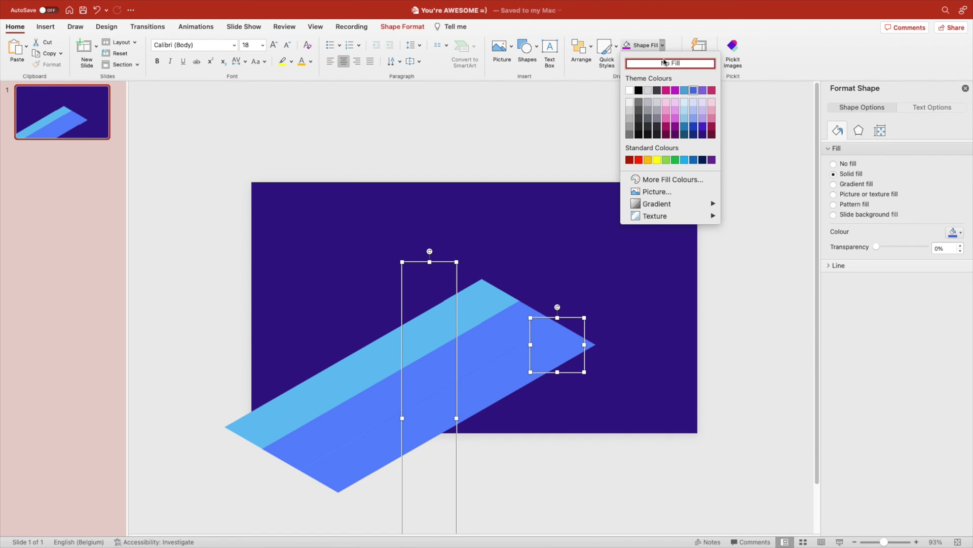
{"action": "left_click", "coordinate": [676, 91]}
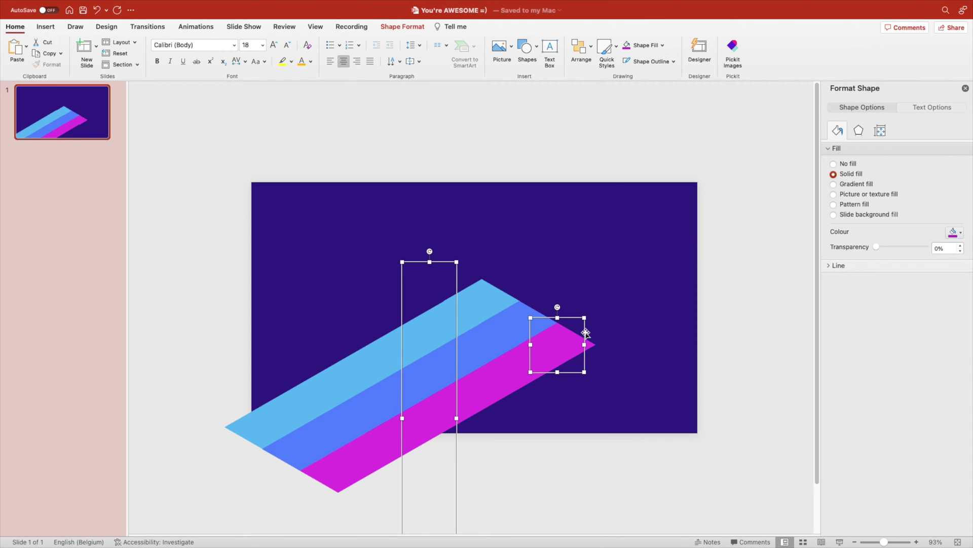
{"action": "left_click_drag", "start_coordinate": [586, 332], "coordinate": [622, 358]}
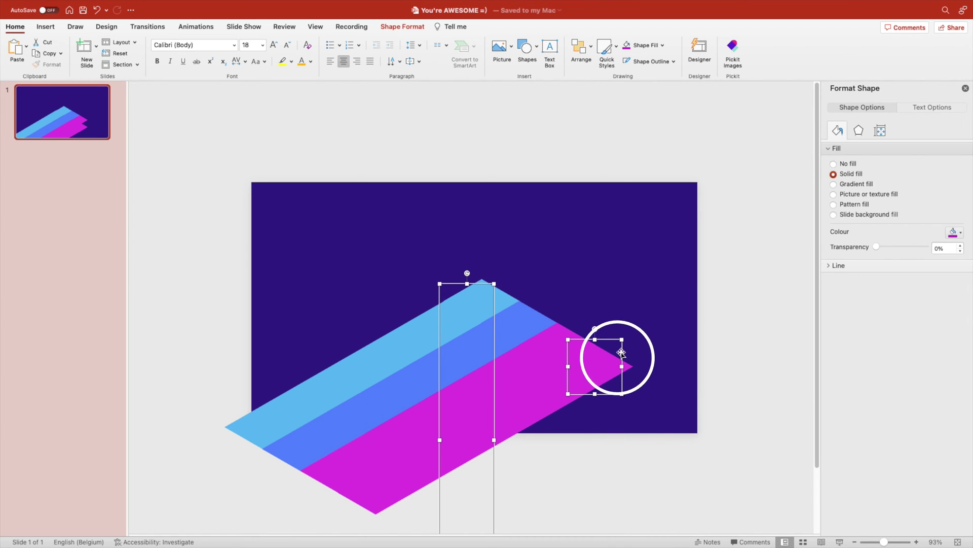
{"action": "left_click", "coordinate": [662, 46]}
{"action": "left_click", "coordinate": [670, 138]}
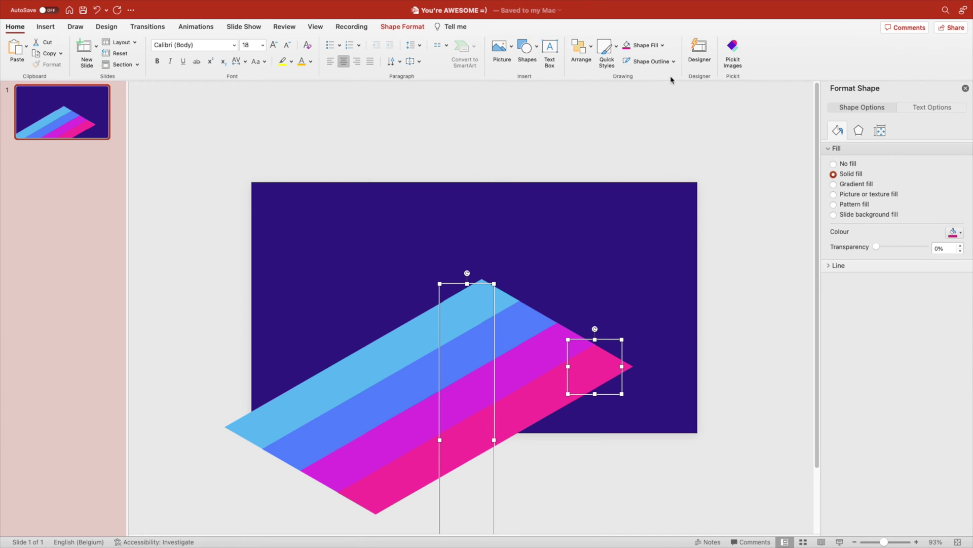
{"action": "left_click", "coordinate": [662, 45]}
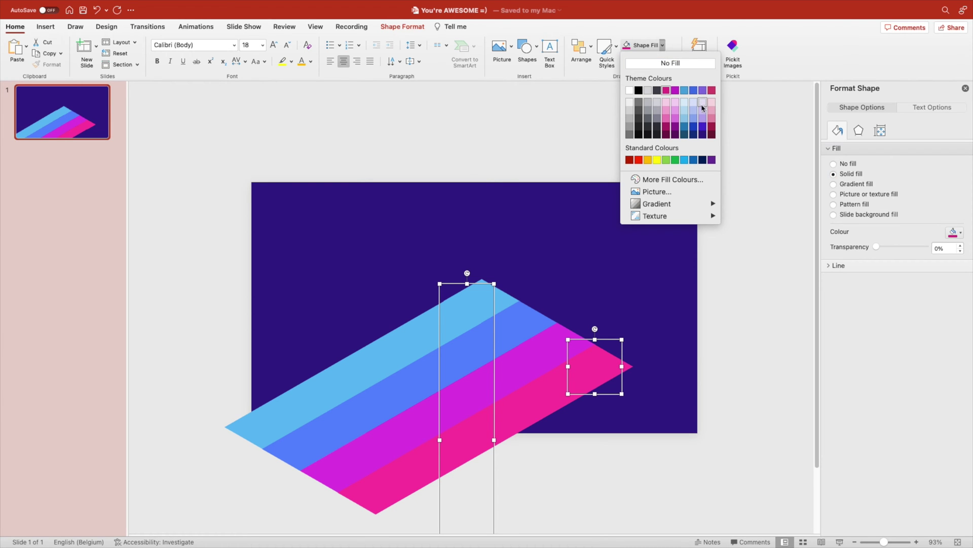
{"action": "left_click", "coordinate": [675, 127]}
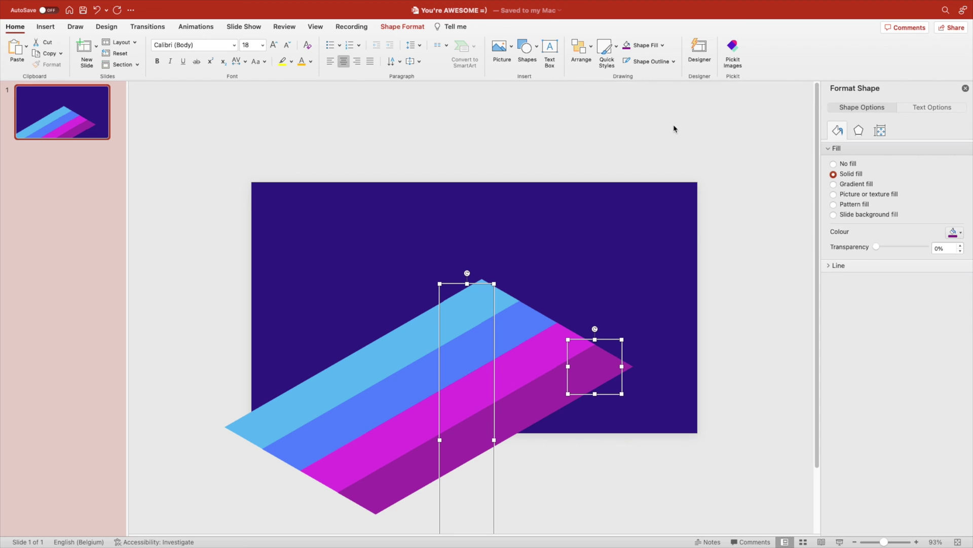
Step: Select the four small squares on the stripes
{"action": "left_click", "coordinate": [645, 287]}
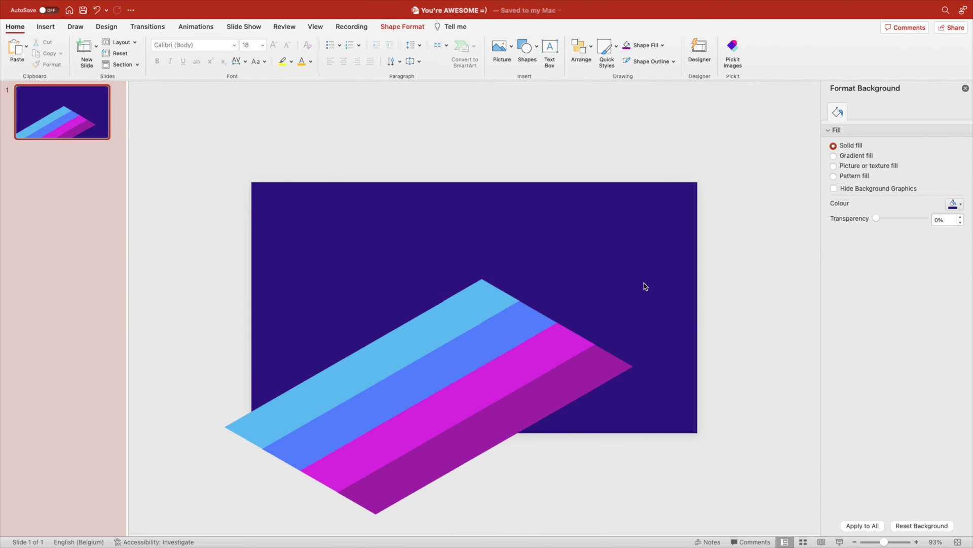
{"action": "left_click", "coordinate": [616, 366]}
{"action": "left_click", "coordinate": [536, 326], "text": "shift"}
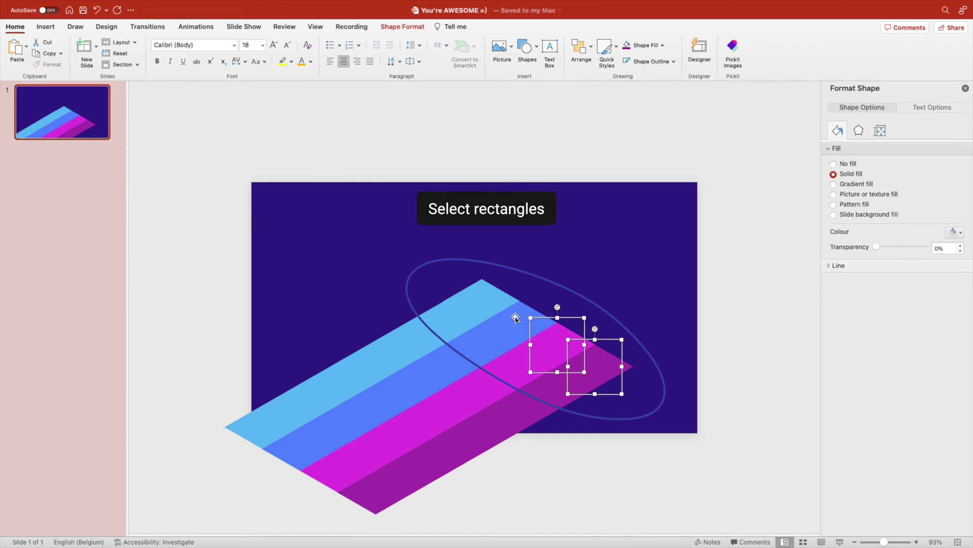
{"action": "left_click", "coordinate": [497, 300], "text": "shift"}
{"action": "left_click", "coordinate": [478, 286], "text": "shift"}
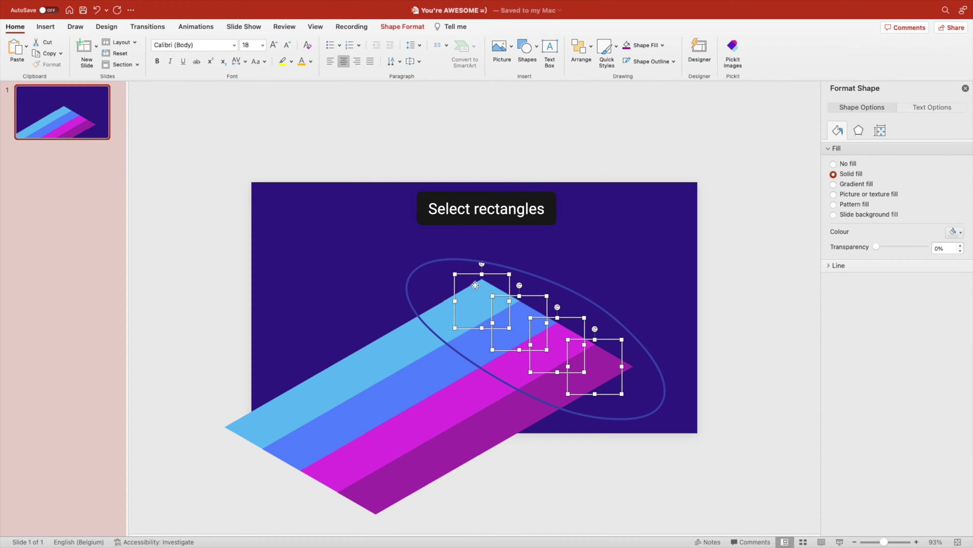
Step: Give the four squares an Isometric parallel 3D rotation and 100 pt depth
{"action": "left_click", "coordinate": [857, 130]}
{"action": "left_click", "coordinate": [949, 236]}
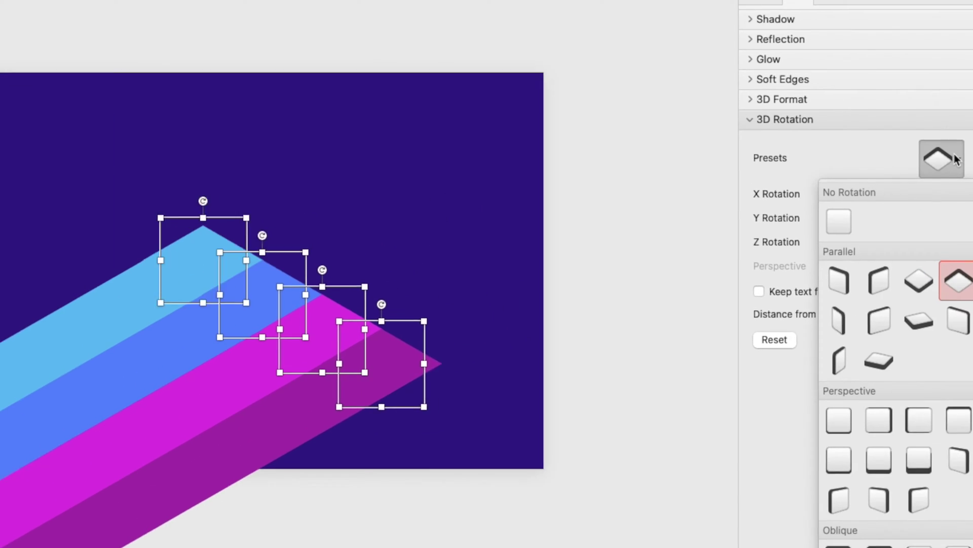
{"action": "left_click", "coordinate": [931, 314]}
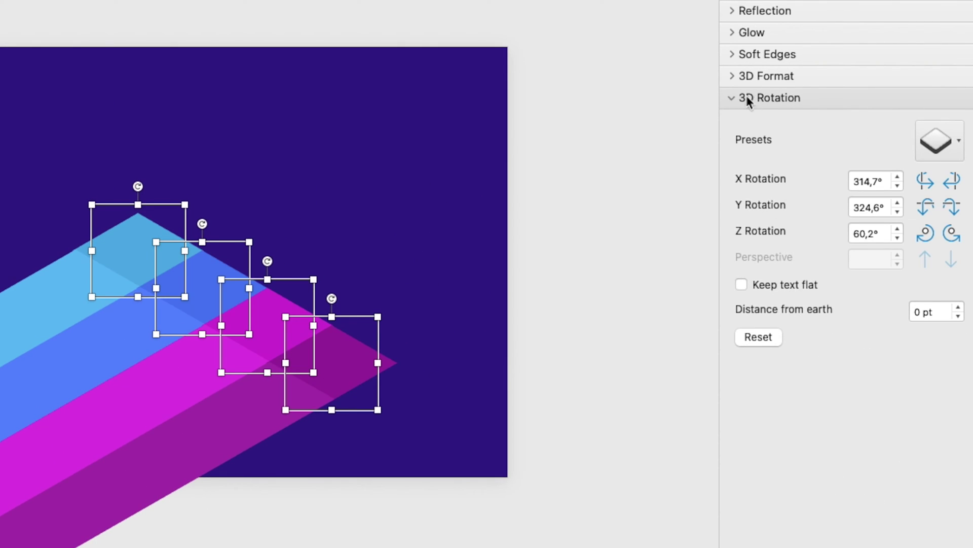
{"action": "left_click", "coordinate": [731, 101]}
{"action": "left_click", "coordinate": [731, 77]}
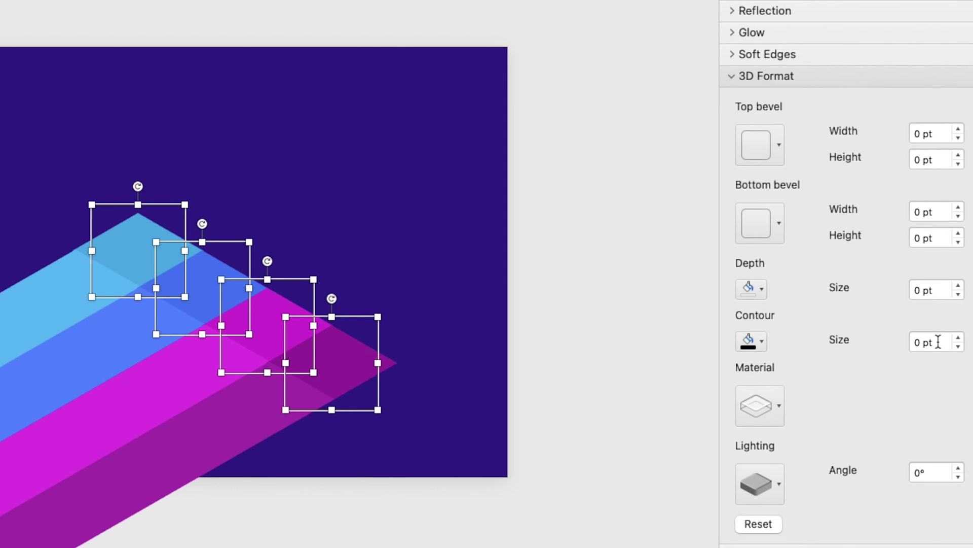
{"action": "left_click", "coordinate": [945, 287]}
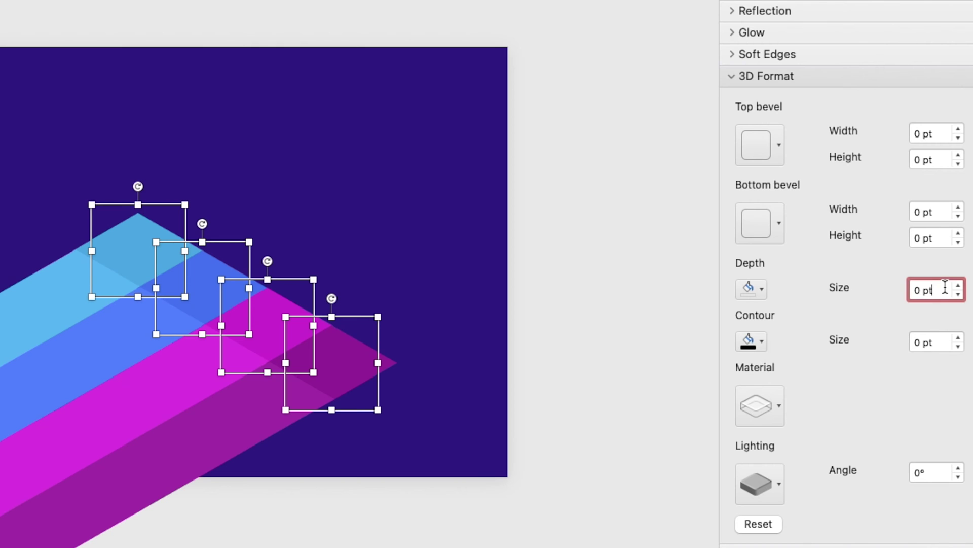
{"action": "type", "text": "100"}
{"action": "key", "text": "Return"}
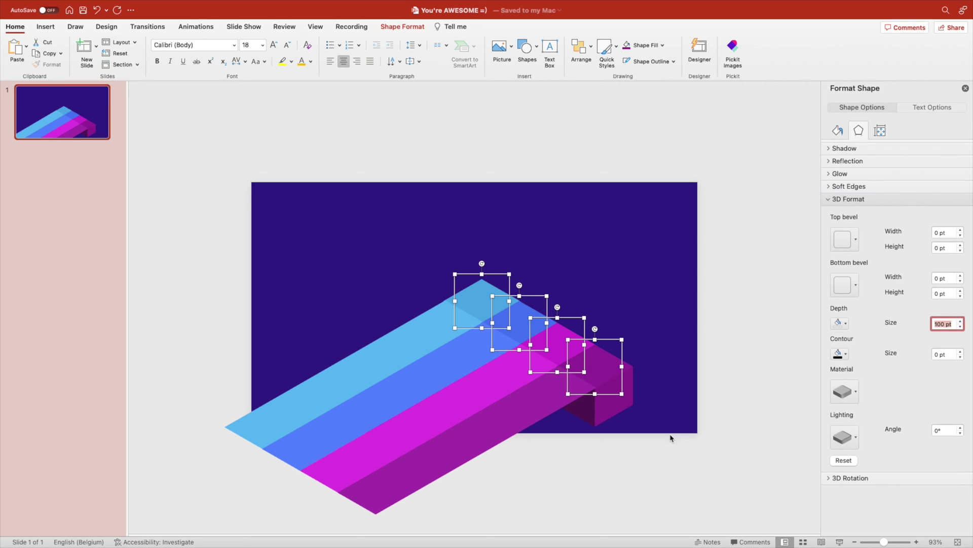
Step: Move the four 3D blocks up-left onto the upper ends of the stripes
{"action": "left_click", "coordinate": [671, 437]}
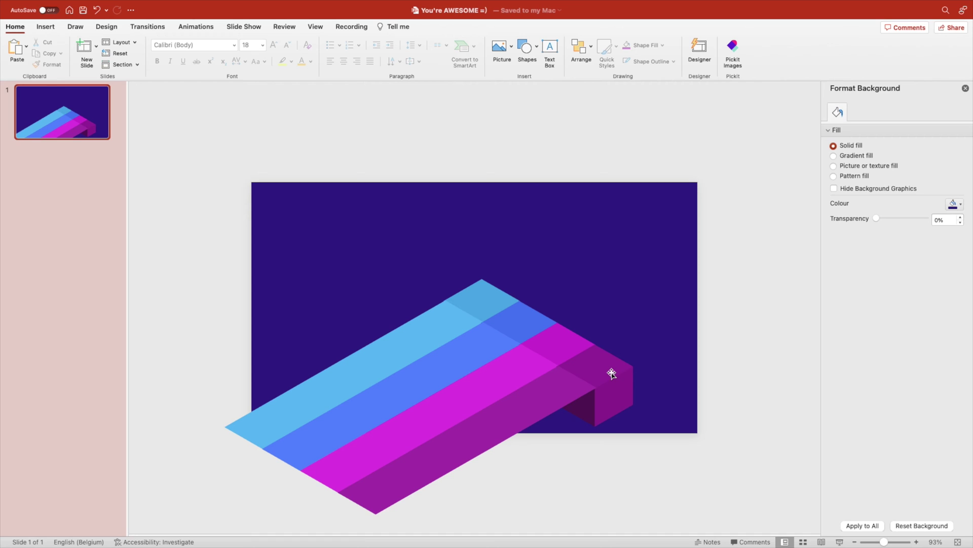
{"action": "left_click", "coordinate": [610, 370]}
{"action": "left_click", "coordinate": [547, 340], "text": "shift"}
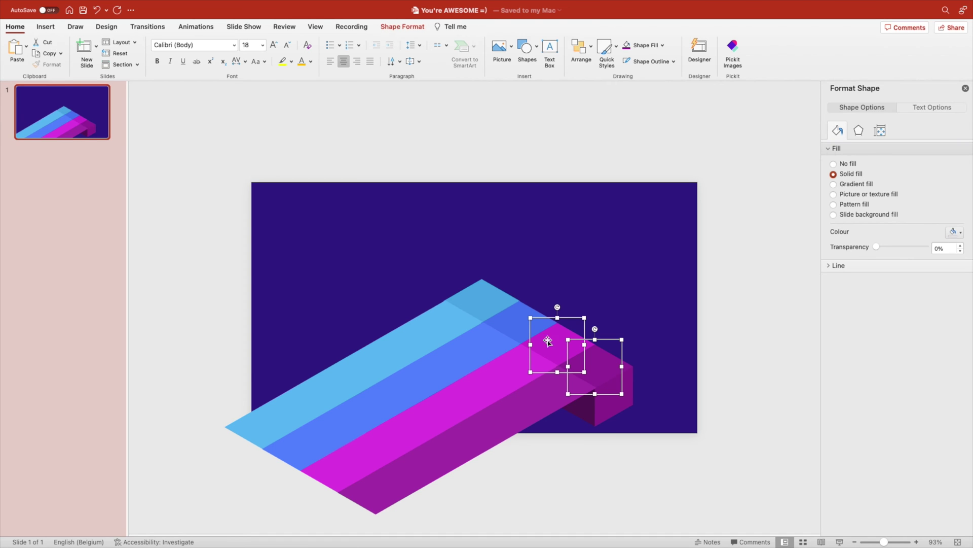
{"action": "left_click", "coordinate": [516, 323], "text": "shift"}
{"action": "left_click", "coordinate": [482, 298], "text": "shift"}
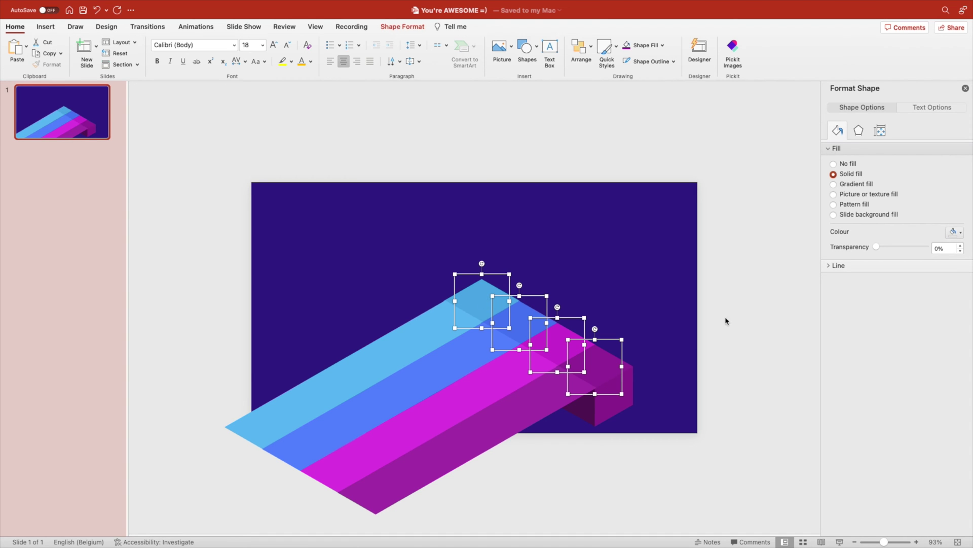
{"action": "left_click_drag", "start_coordinate": [607, 374], "coordinate": [509, 280]}
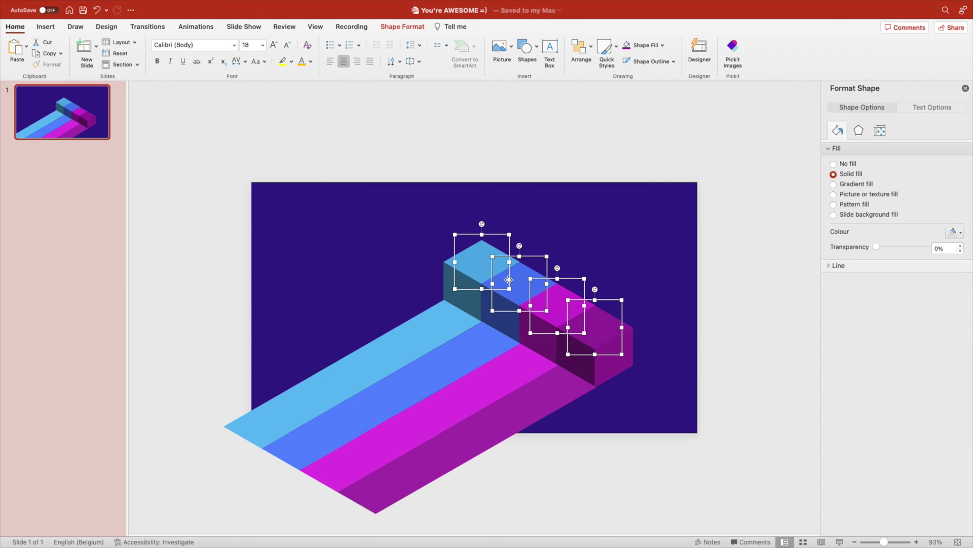
{"action": "key", "text": "super+z"}
{"action": "key", "text": "super+z"}
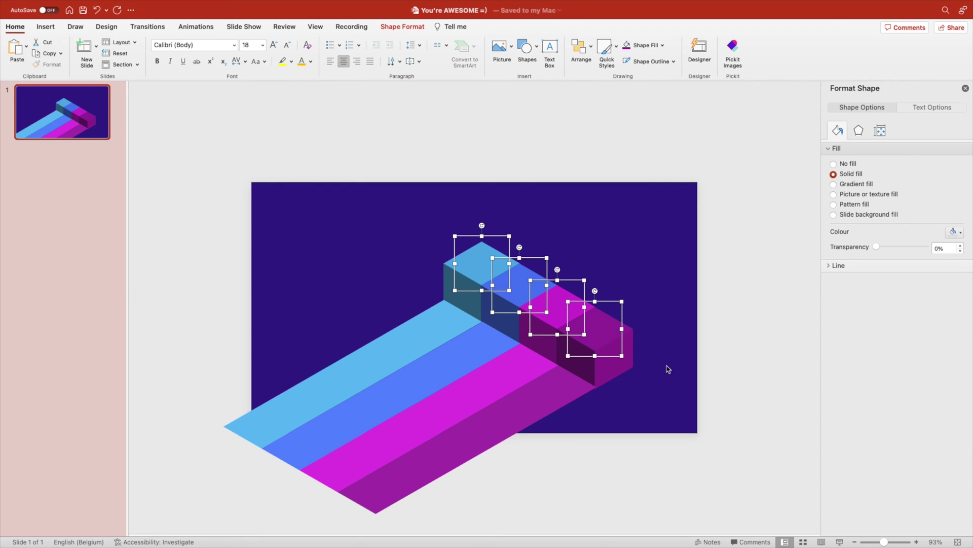
{"action": "left_click", "coordinate": [669, 369]}
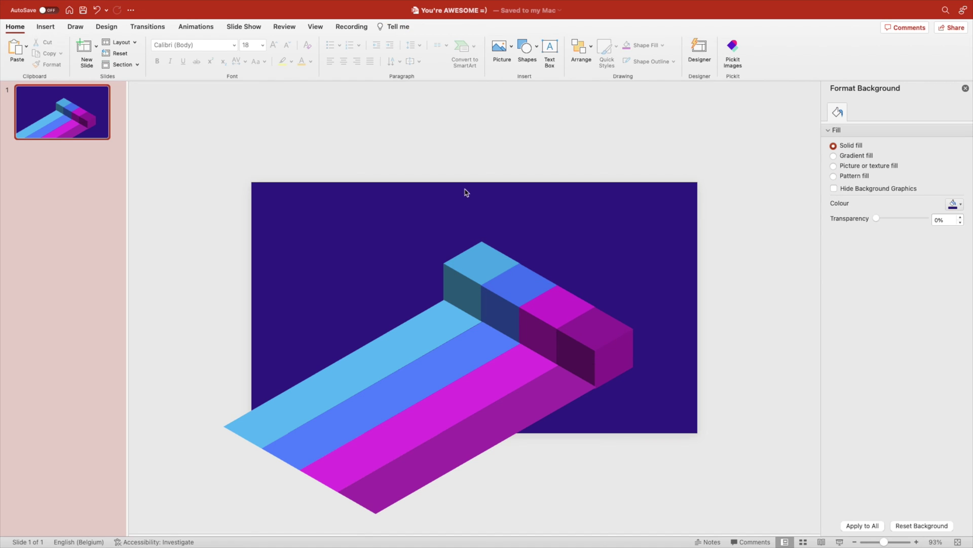
Step: Draw a triangle at the lower right and fill it dark purple to trim the stripes' ends
{"action": "left_click", "coordinate": [538, 50]}
{"action": "left_click", "coordinate": [611, 80]}
{"action": "mouse_move", "coordinate": [523, 258]}
{"action": "left_mouse_down"}
{"action": "mouse_move", "coordinate": [623, 311]}
{"action": "mouse_move", "coordinate": [697, 365]}
{"action": "left_mouse_up"}
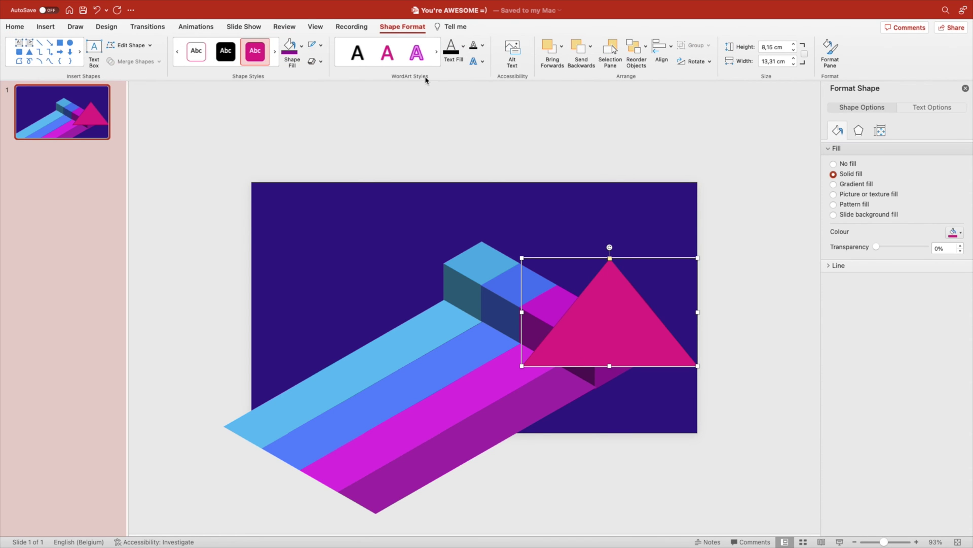
{"action": "left_click_drag", "start_coordinate": [627, 341], "coordinate": [629, 411]}
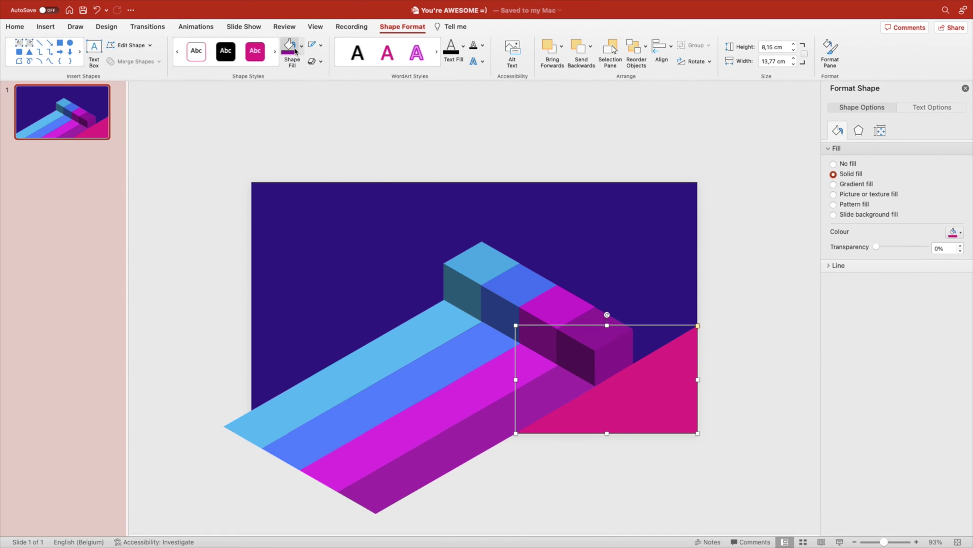
{"action": "left_click", "coordinate": [302, 47]}
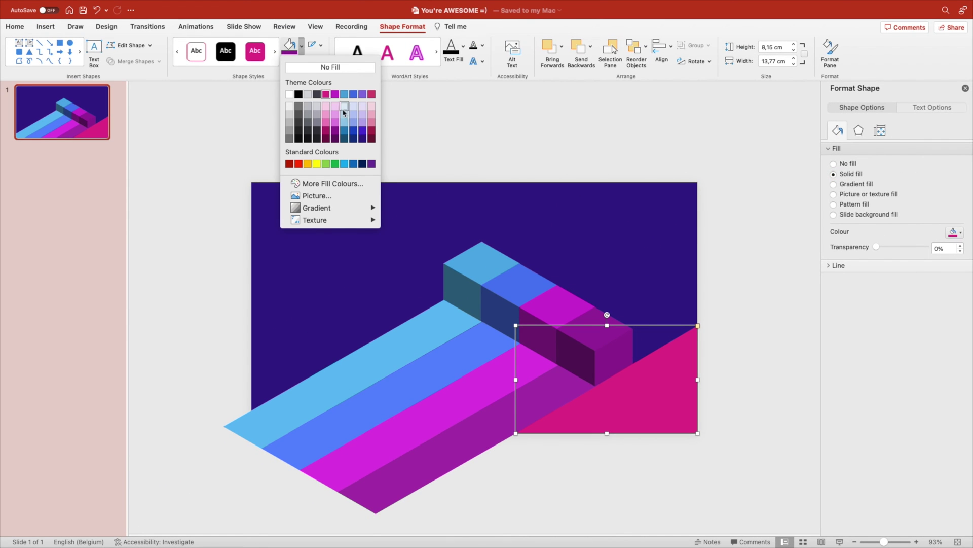
{"action": "left_click", "coordinate": [364, 139]}
{"action": "left_click", "coordinate": [619, 128]}
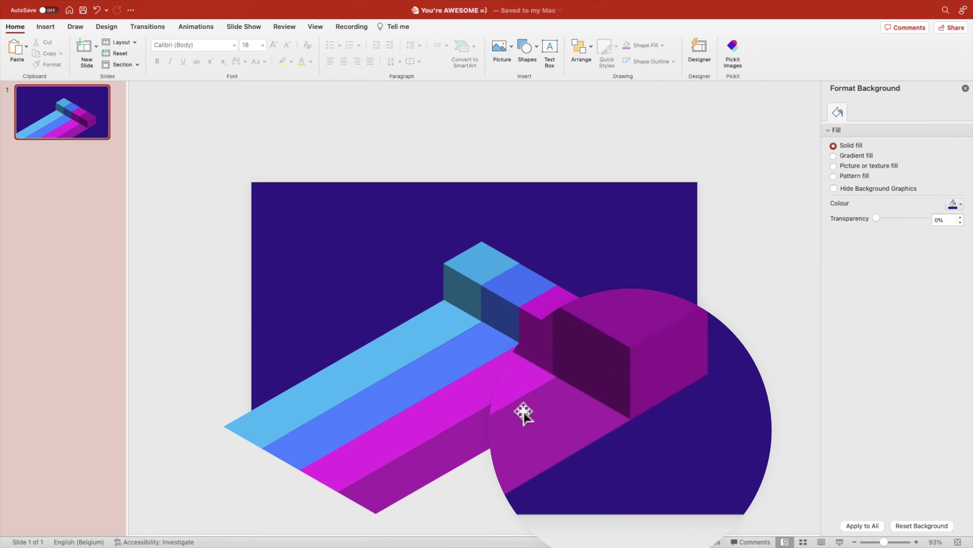
{"action": "left_click", "coordinate": [531, 426]}
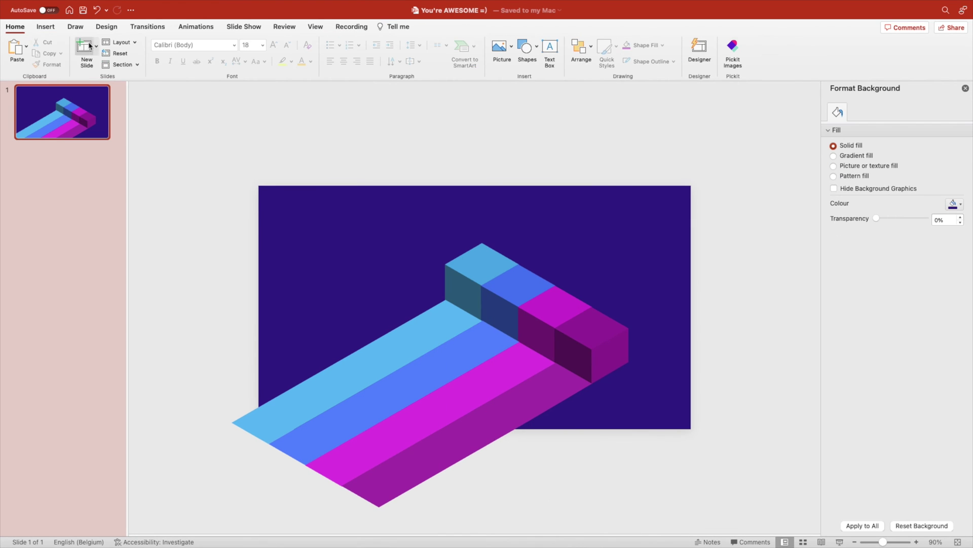
Step: Insert four plant stock icons from a 'plants' search and fill them white
{"action": "left_click", "coordinate": [51, 29]}
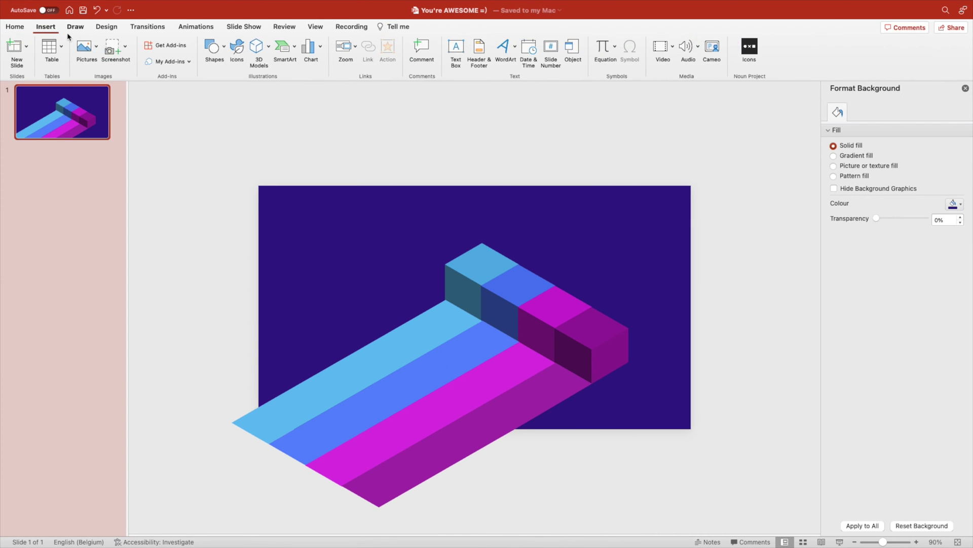
{"action": "left_click", "coordinate": [237, 48]}
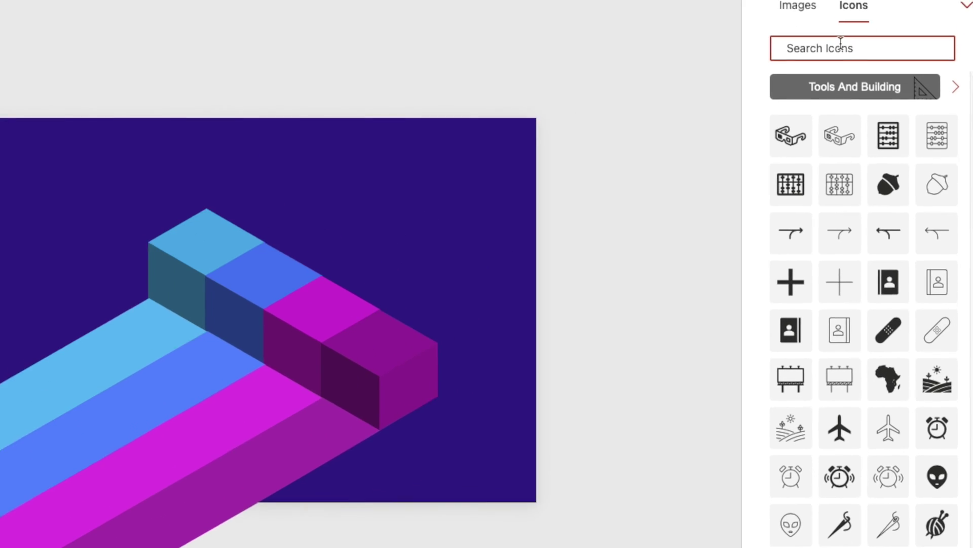
{"action": "type", "text": "plants"}
{"action": "left_click", "coordinate": [935, 131]}
{"action": "left_click", "coordinate": [935, 289]}
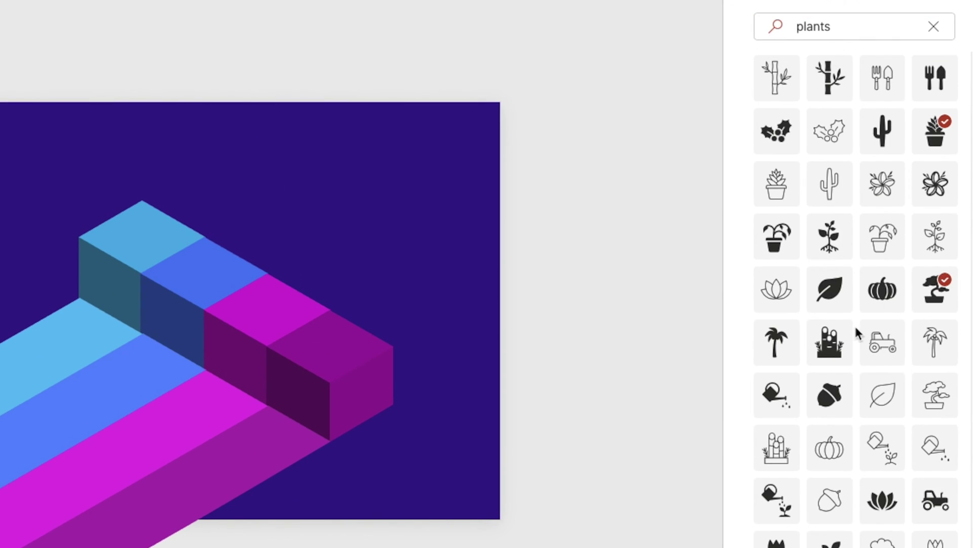
{"action": "left_click", "coordinate": [777, 340]}
{"action": "scroll", "coordinate": [790, 337], "scroll_direction": "down", "scroll_amount": 2}
{"action": "left_click", "coordinate": [924, 523]}
{"action": "left_click", "coordinate": [312, 46]}
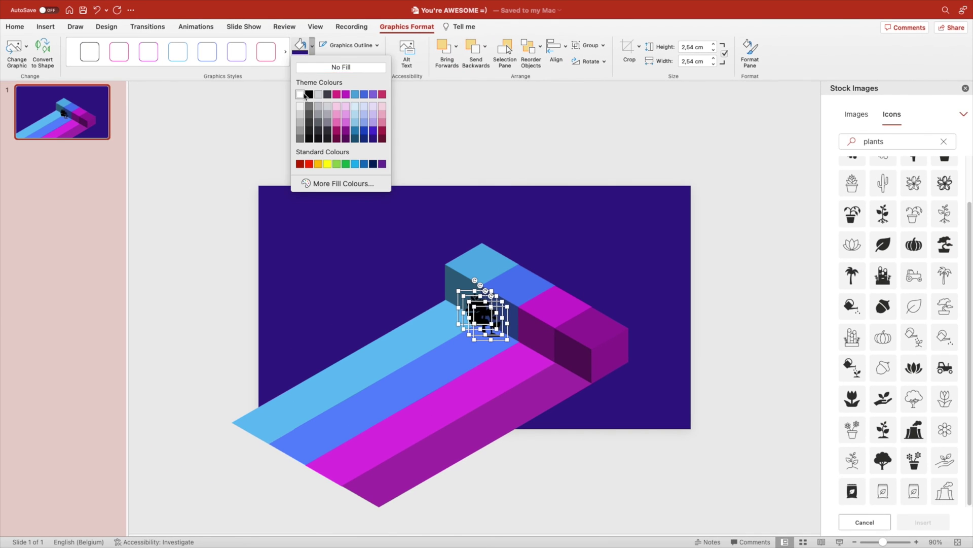
{"action": "left_click", "coordinate": [301, 98]}
{"action": "left_click", "coordinate": [965, 89]}
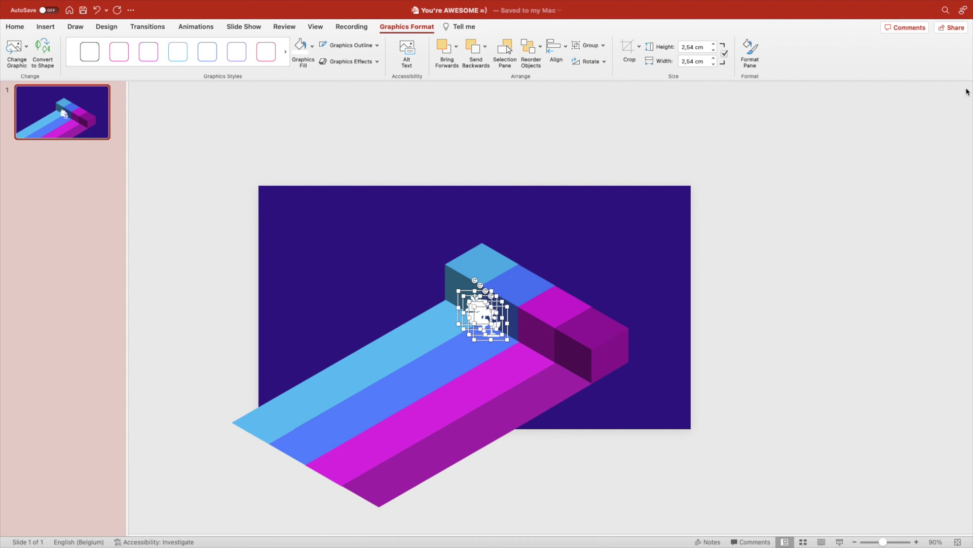
Step: Arrange the four plant icons in a row in the upper-left area and select them
{"action": "left_click_drag", "start_coordinate": [565, 306], "coordinate": [496, 246]}
{"action": "left_click", "coordinate": [431, 276]}
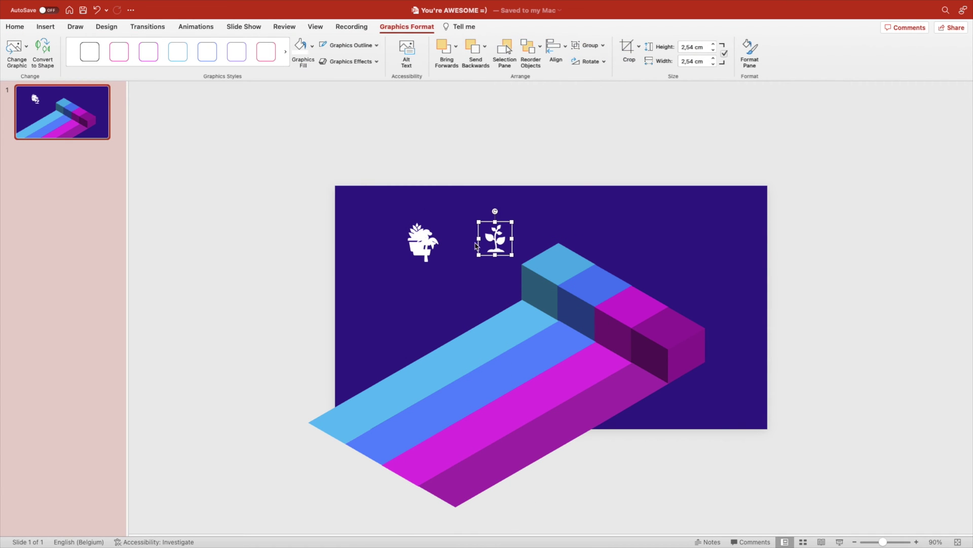
{"action": "left_click", "coordinate": [421, 243]}
{"action": "mouse_move", "coordinate": [420, 243]}
{"action": "left_mouse_down"}
{"action": "mouse_move", "coordinate": [462, 245]}
{"action": "mouse_move", "coordinate": [395, 235]}
{"action": "mouse_move", "coordinate": [427, 241]}
{"action": "mouse_move", "coordinate": [416, 237]}
{"action": "left_mouse_up"}
{"action": "left_click", "coordinate": [388, 238], "text": "shift"}
{"action": "left_click", "coordinate": [459, 237], "text": "shift"}
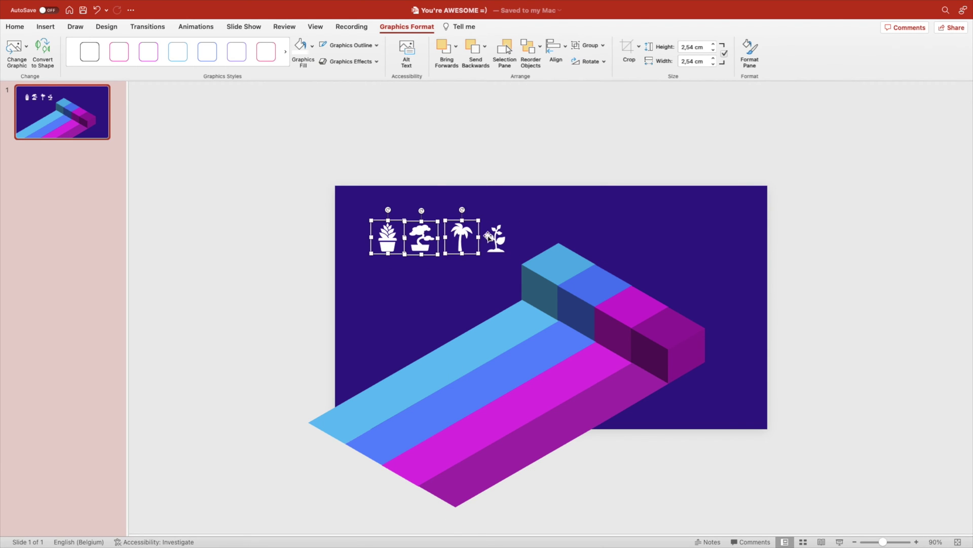
{"action": "left_click", "coordinate": [488, 236], "text": "shift"}
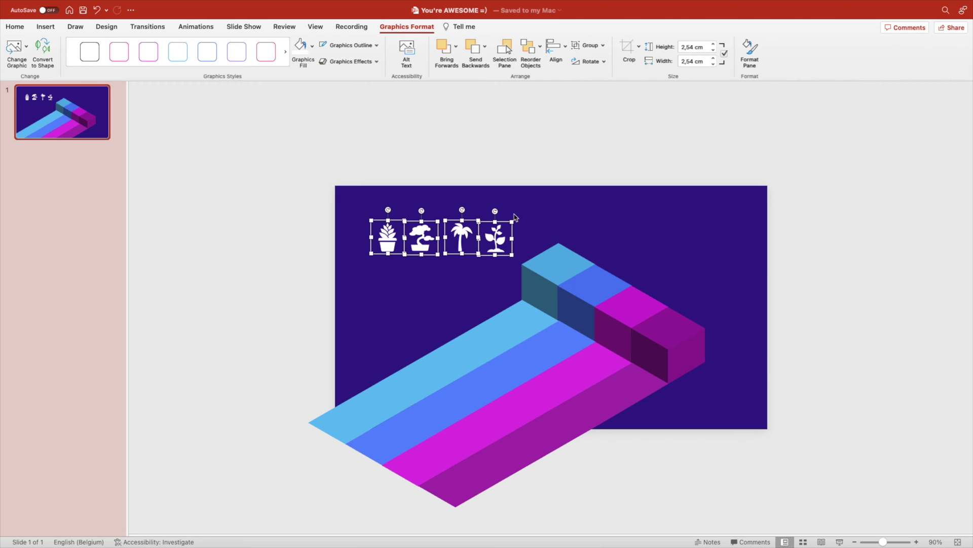
Step: Apply Align Top and Align Middle to the four icons
{"action": "left_click", "coordinate": [563, 54]}
{"action": "left_click", "coordinate": [589, 134]}
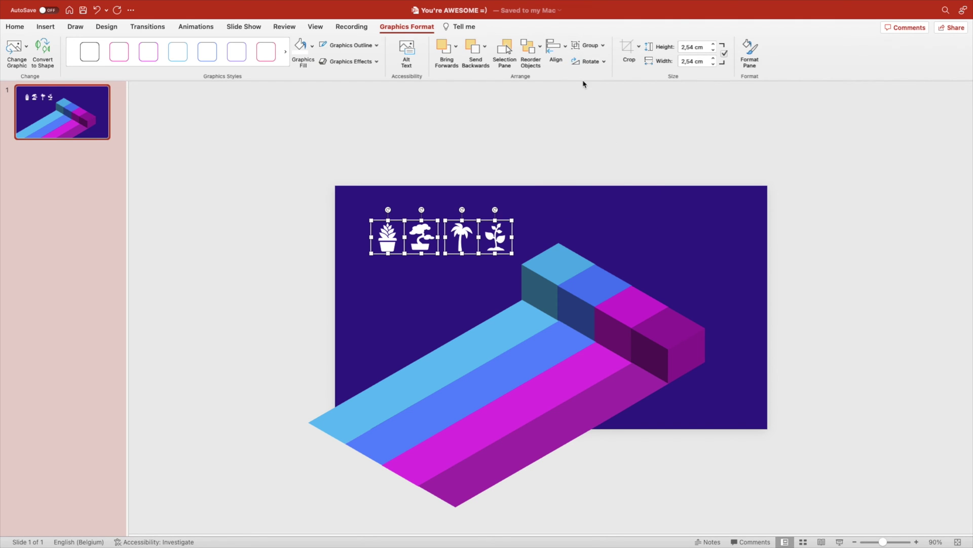
{"action": "left_click", "coordinate": [566, 47]}
{"action": "left_click", "coordinate": [588, 143]}
Step: Apply the Isometric parallel 3D rotation preset to the four icons
{"action": "right_click", "coordinate": [496, 244]}
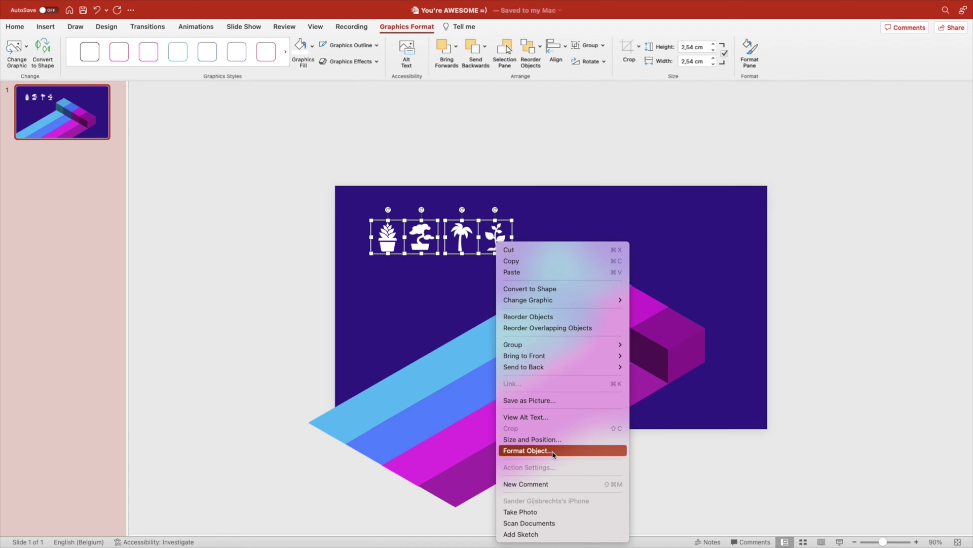
{"action": "left_click", "coordinate": [527, 450]}
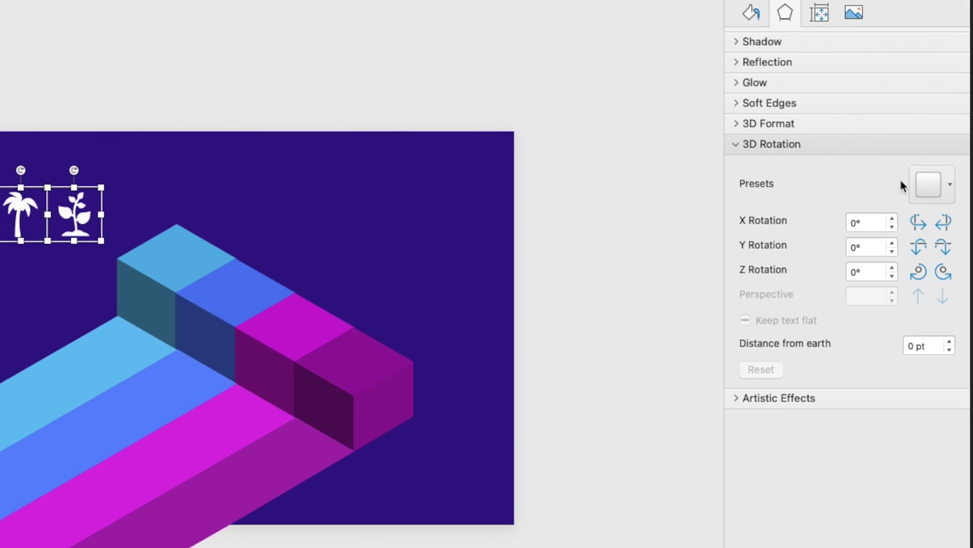
{"action": "left_click", "coordinate": [944, 180]}
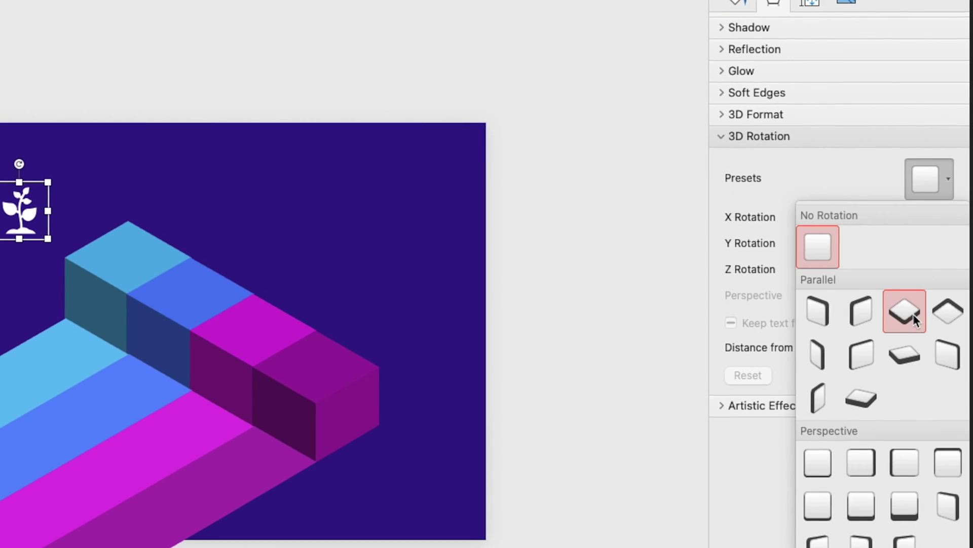
{"action": "left_click", "coordinate": [910, 310]}
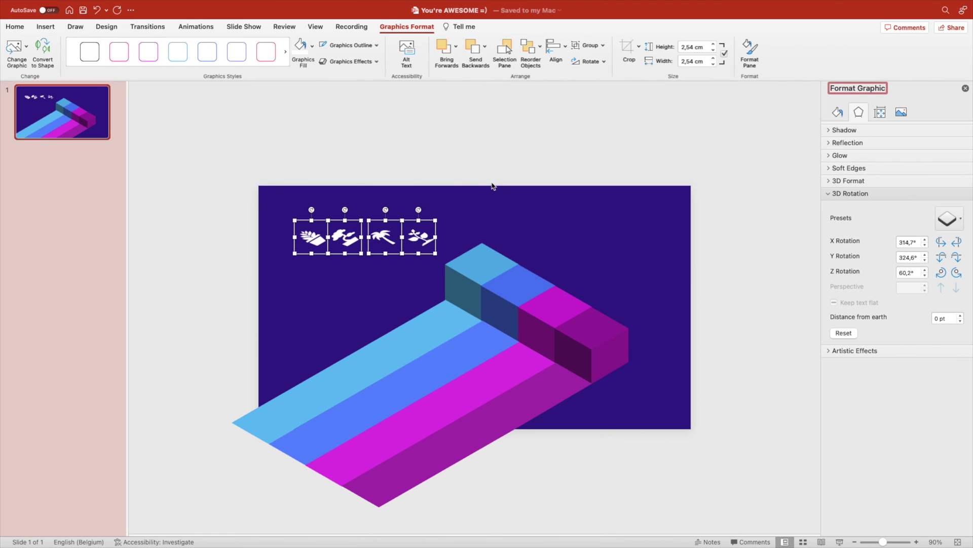
Step: Place the flower, palm, hand and leaf icons on top of their own blocks
{"action": "left_click", "coordinate": [443, 244]}
{"action": "left_click_drag", "start_coordinate": [425, 237], "coordinate": [597, 332]}
{"action": "left_click_drag", "start_coordinate": [383, 237], "coordinate": [549, 303]}
{"action": "left_click", "coordinate": [431, 228]}
{"action": "left_click_drag", "start_coordinate": [345, 237], "coordinate": [517, 282]}
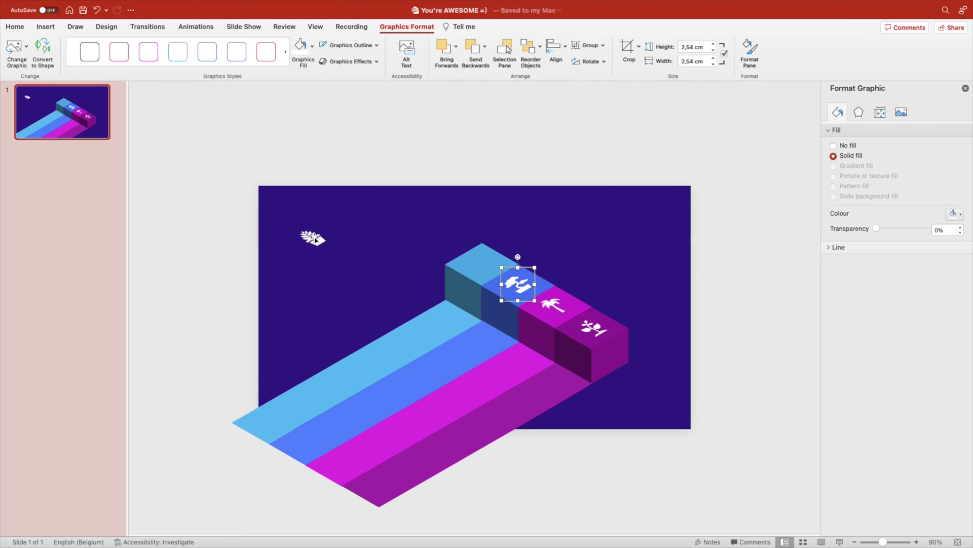
{"action": "left_click_drag", "start_coordinate": [312, 236], "coordinate": [484, 263]}
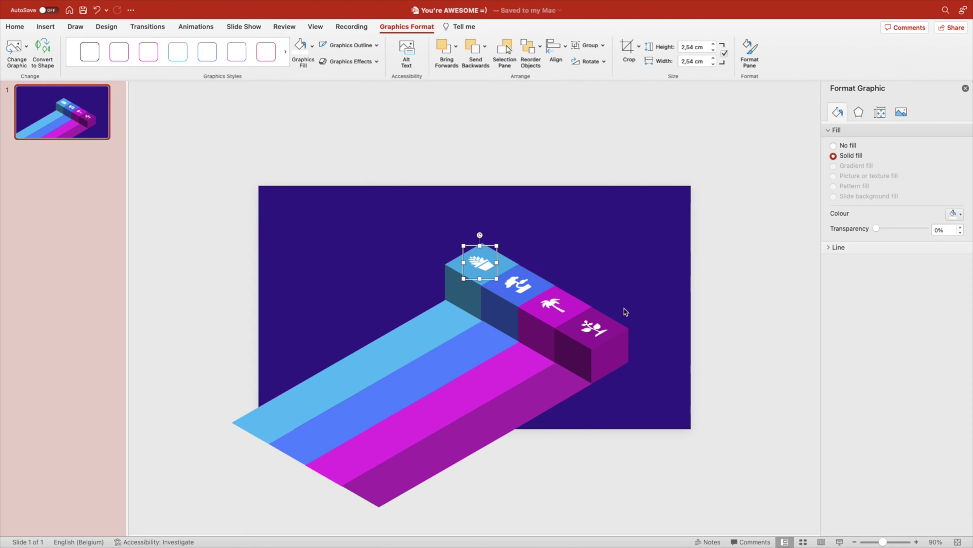
Step: Group the flower icon with its magenta block using Ctrl+G
{"action": "left_click", "coordinate": [591, 327]}
{"action": "left_click", "coordinate": [566, 330]}
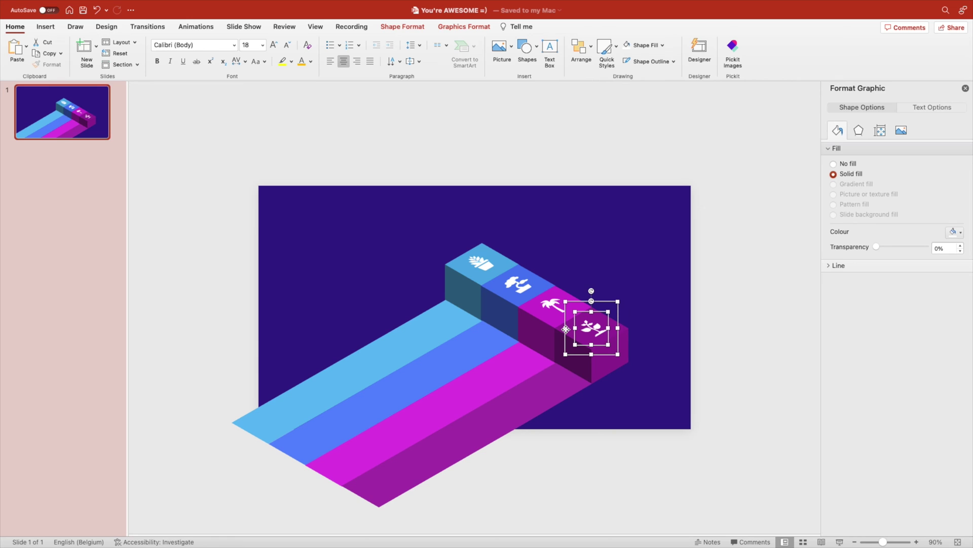
{"action": "left_click", "coordinate": [565, 329]}
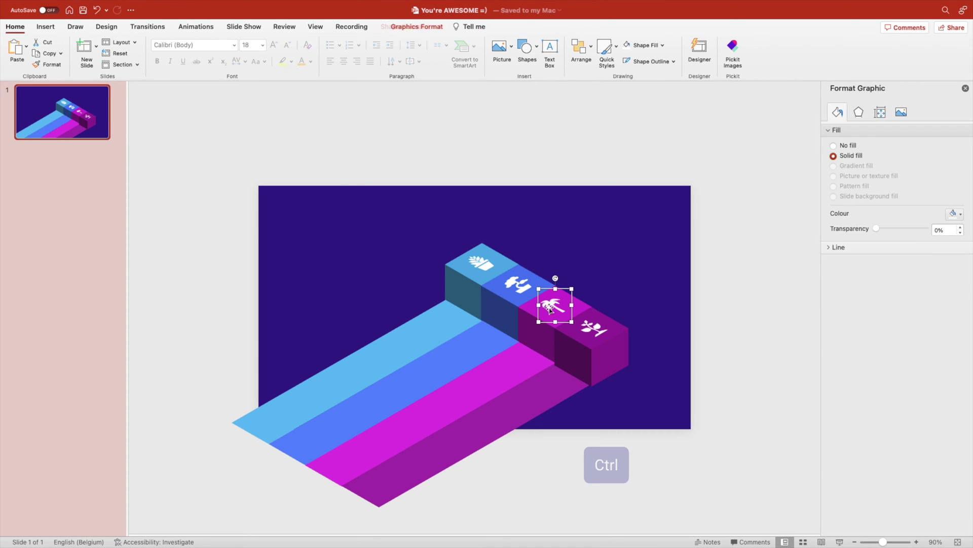
{"action": "key", "text": "ctrl+g"}
Step: Select the palm, hand and leaf icons together with their blocks, then clear the selection
{"action": "left_click", "coordinate": [521, 292]}
{"action": "left_click", "coordinate": [520, 291]}
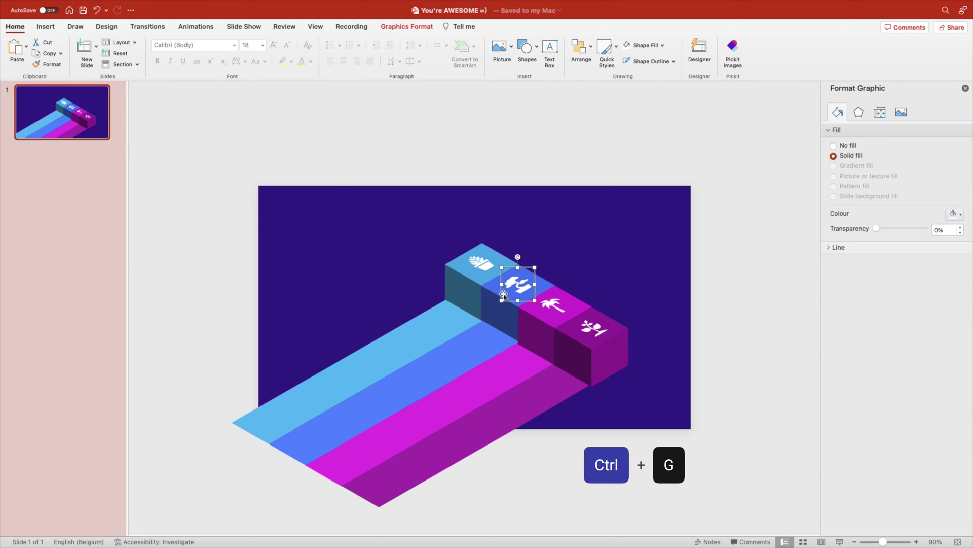
{"action": "left_click", "coordinate": [521, 291]}
{"action": "left_click", "coordinate": [547, 284]}
{"action": "left_click", "coordinate": [547, 283]}
{"action": "left_click", "coordinate": [547, 283]}
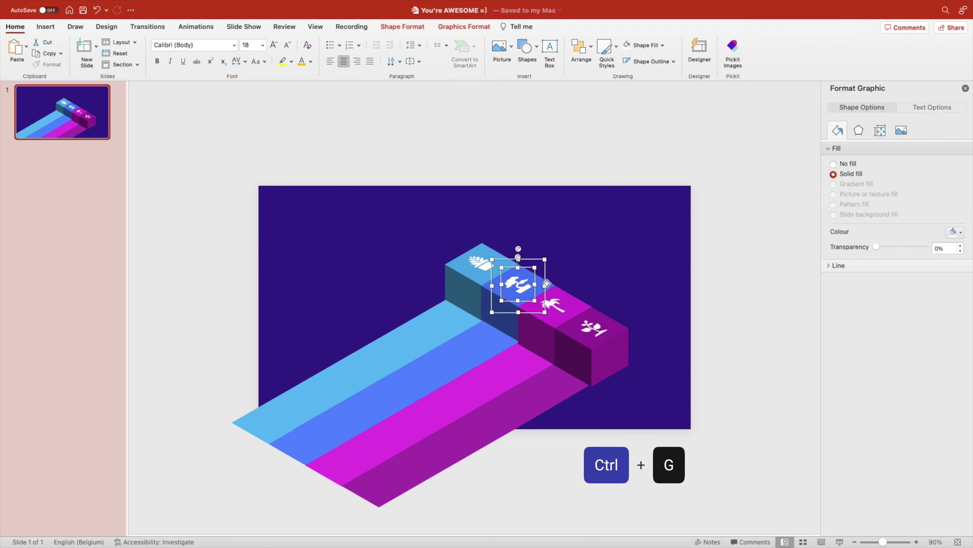
{"action": "left_click", "coordinate": [455, 262]}
{"action": "left_click", "coordinate": [455, 263]}
{"action": "left_click", "coordinate": [455, 263]}
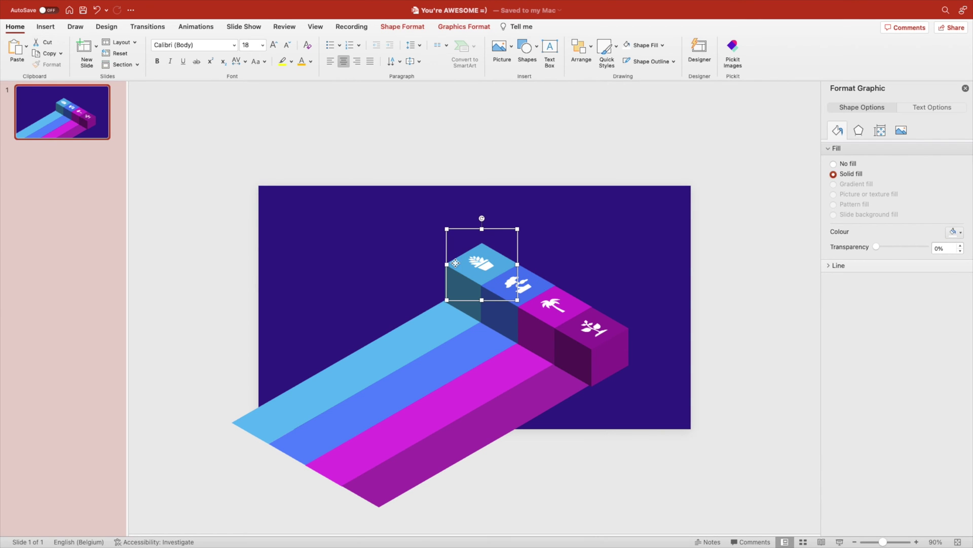
{"action": "left_click", "coordinate": [531, 214]}
{"action": "left_click", "coordinate": [601, 398]}
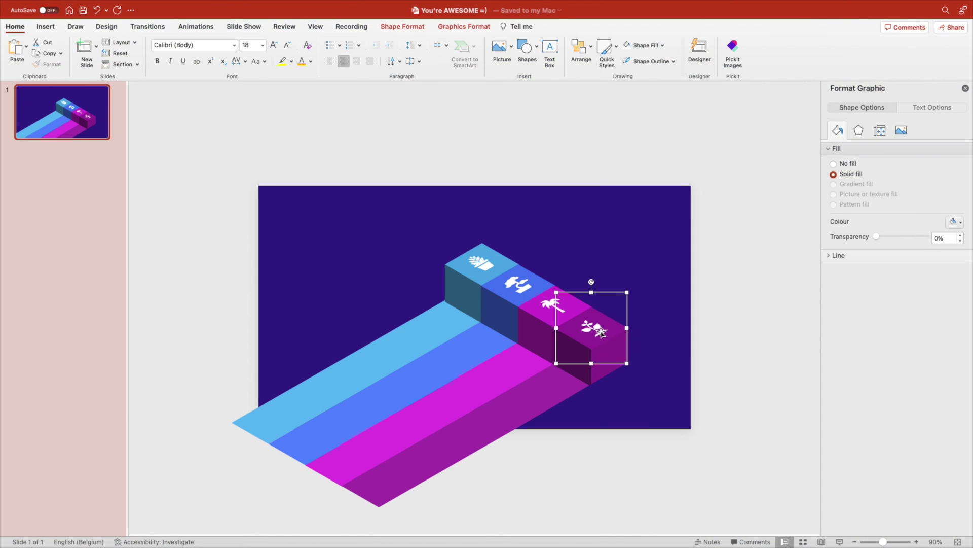
{"action": "left_click_drag", "start_coordinate": [598, 328], "coordinate": [597, 364]}
{"action": "key", "text": "super+z"}
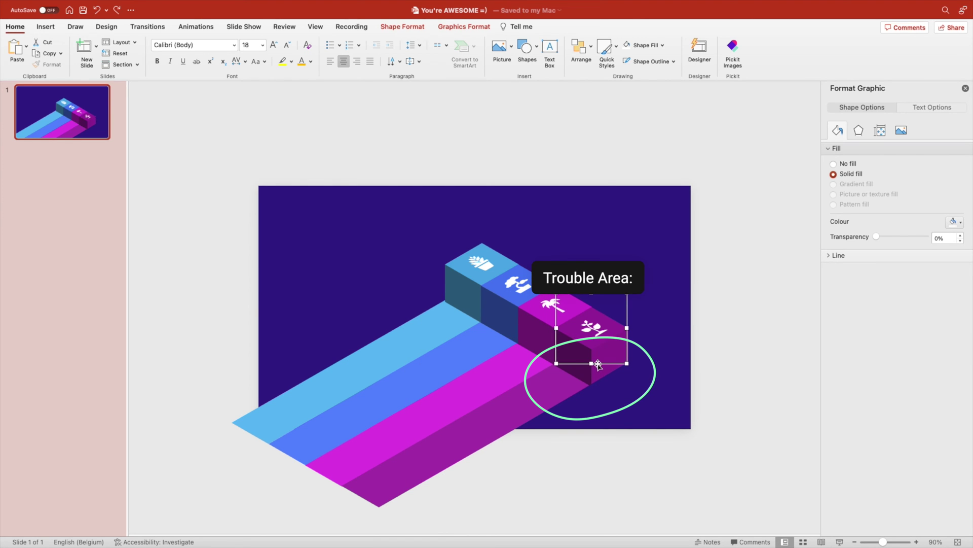
{"action": "left_click", "coordinate": [519, 386]}
{"action": "left_click", "coordinate": [424, 456]}
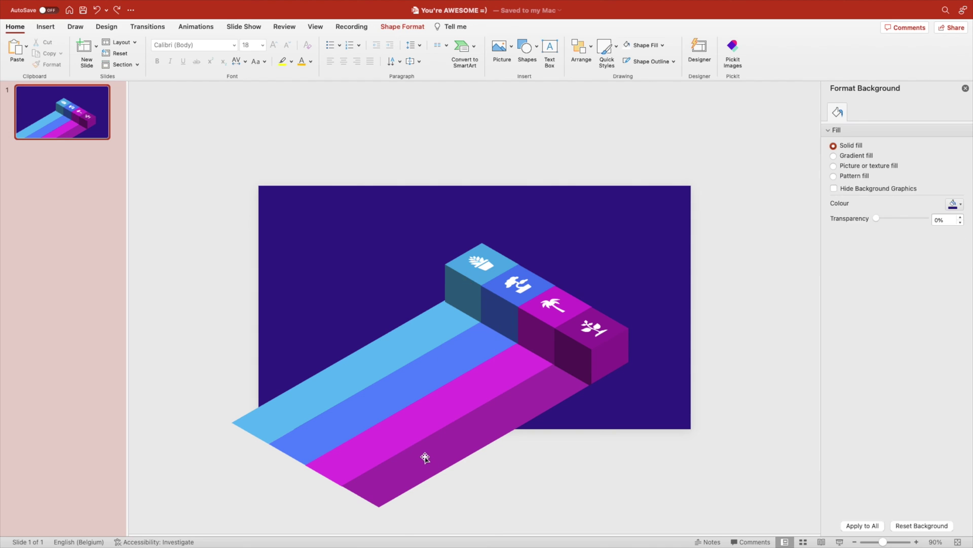
{"action": "left_click", "coordinate": [446, 441]}
{"action": "left_click", "coordinate": [409, 430], "text": "shift"}
{"action": "left_click", "coordinate": [387, 401], "text": "shift"}
{"action": "left_click", "coordinate": [364, 379], "text": "shift"}
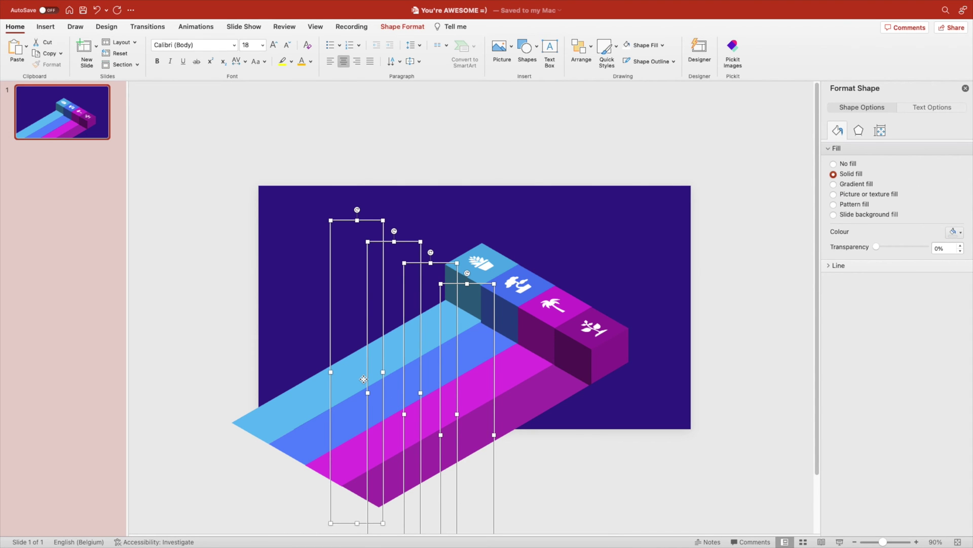
{"action": "left_click", "coordinate": [643, 428]}
{"action": "left_click", "coordinate": [640, 453]}
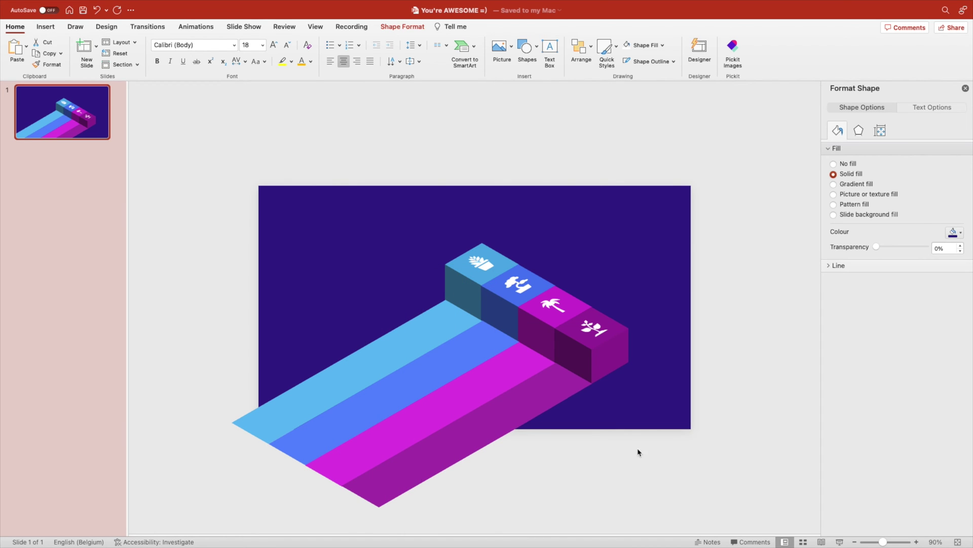
{"action": "left_click", "coordinate": [604, 330]}
{"action": "left_click_drag", "start_coordinate": [620, 326], "coordinate": [620, 361]}
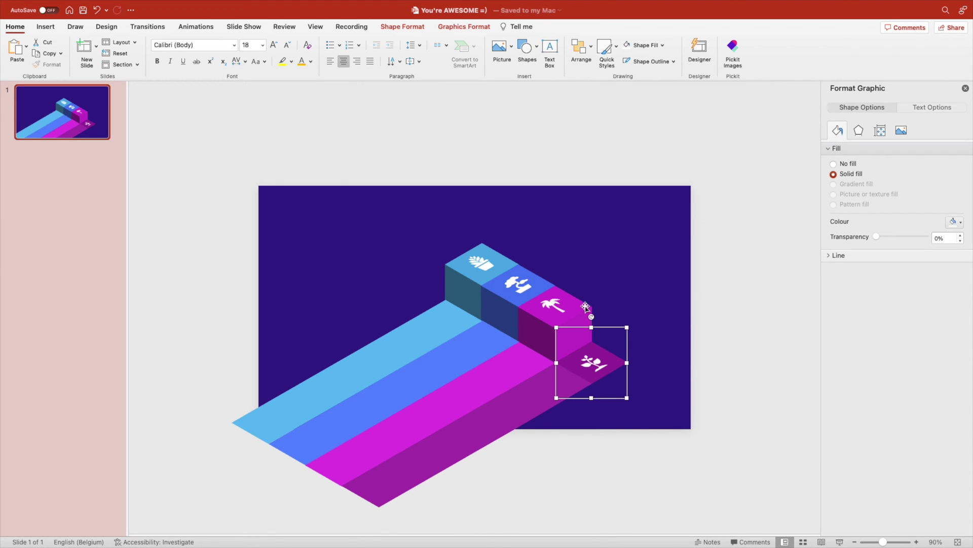
{"action": "key", "text": "super+z"}
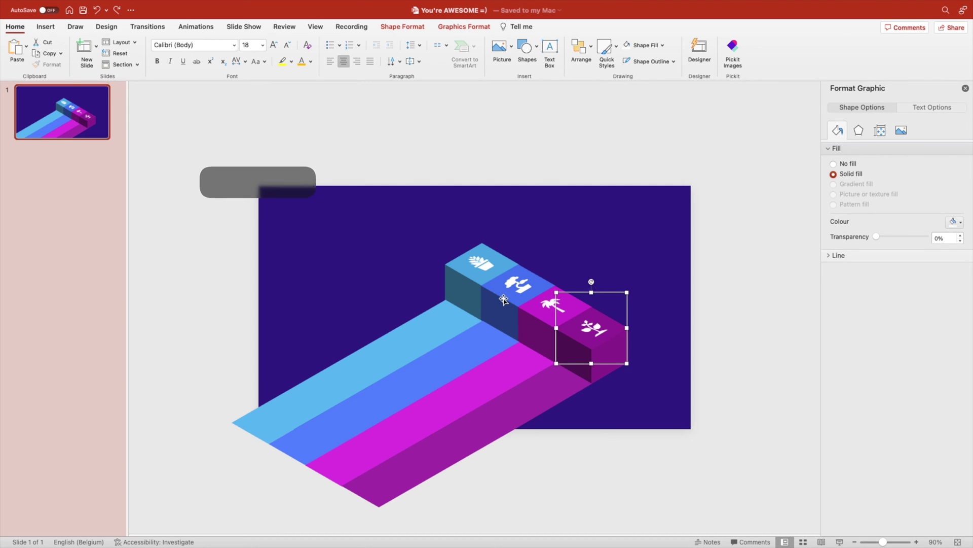
{"action": "left_click", "coordinate": [543, 245]}
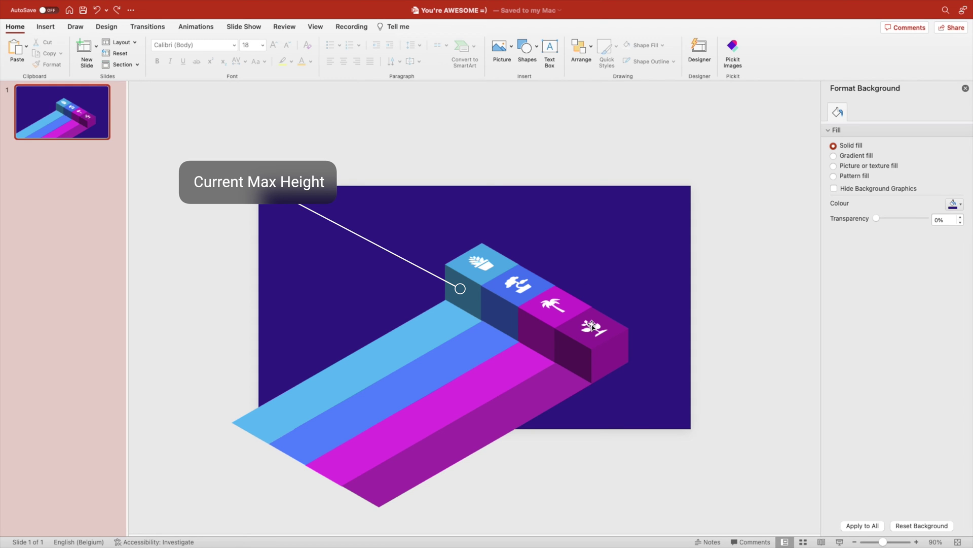
Step: Set the blue block's 3D depth to 150 pt and raise it higher on its stripe
{"action": "left_click", "coordinate": [495, 290]}
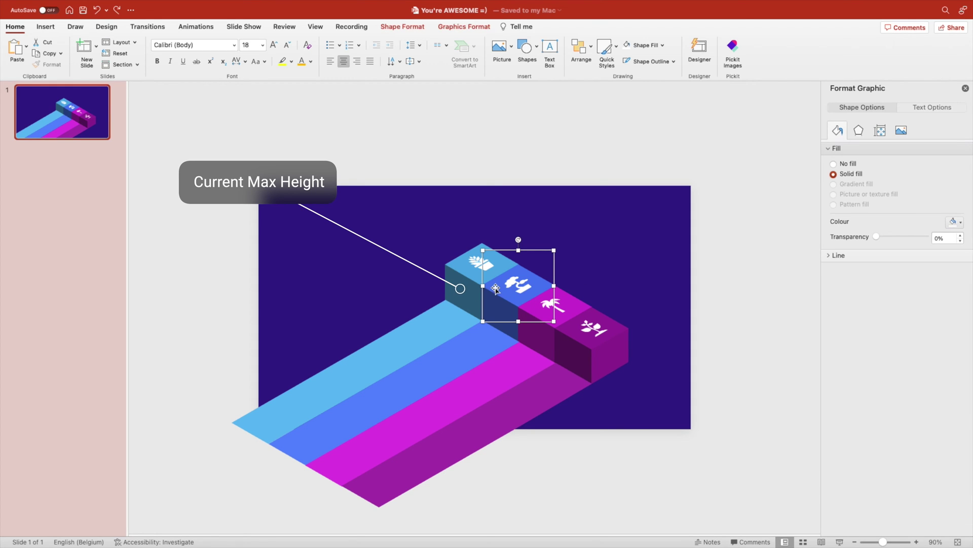
{"action": "left_click", "coordinate": [491, 289]}
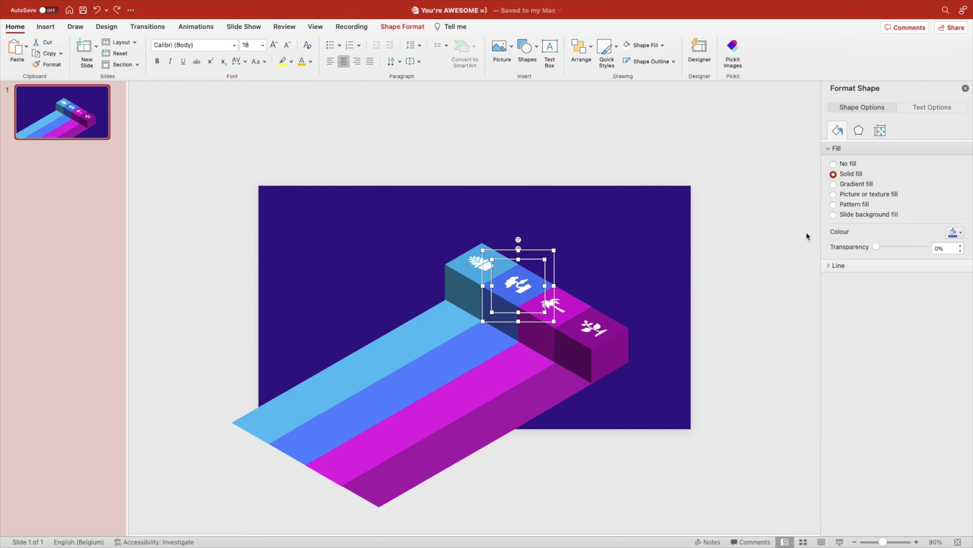
{"action": "left_click", "coordinate": [858, 132]}
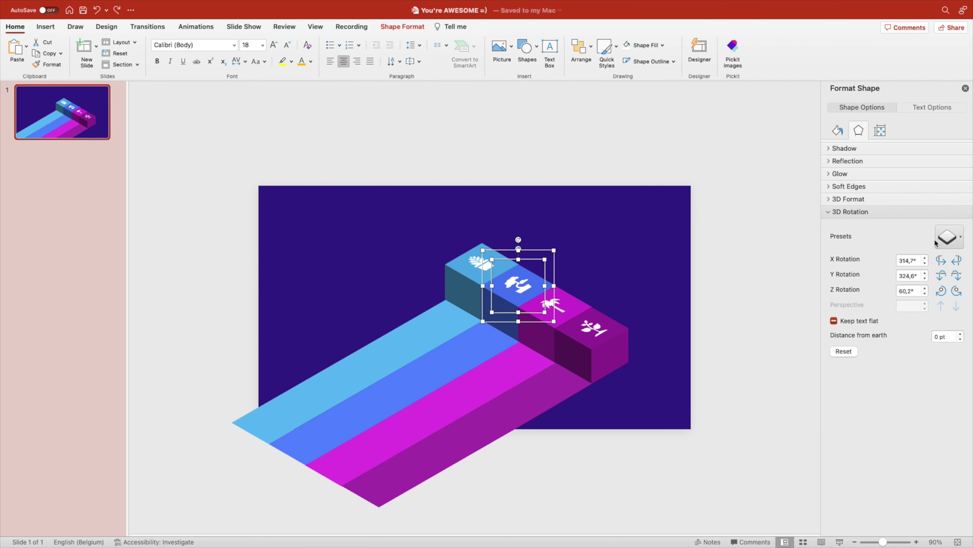
{"action": "left_click", "coordinate": [828, 212]}
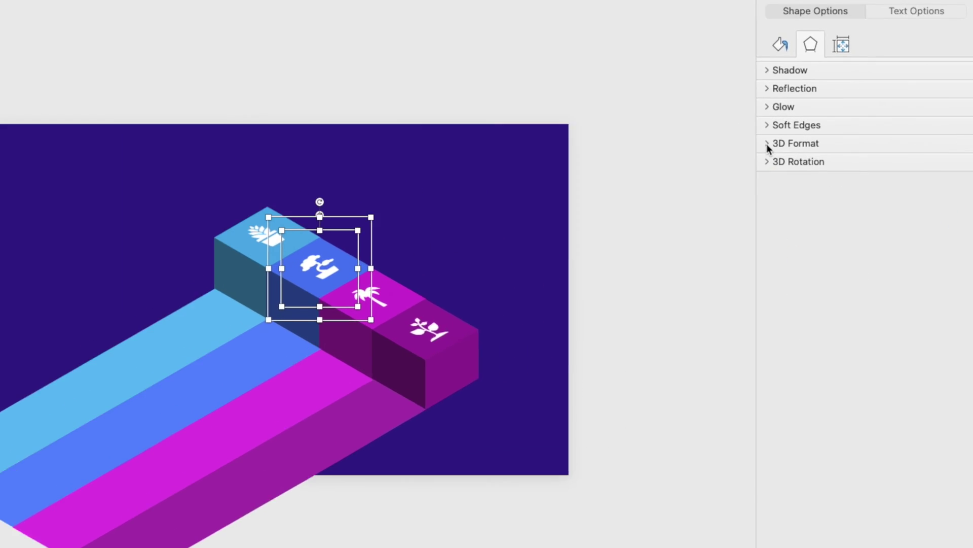
{"action": "left_click", "coordinate": [767, 144]}
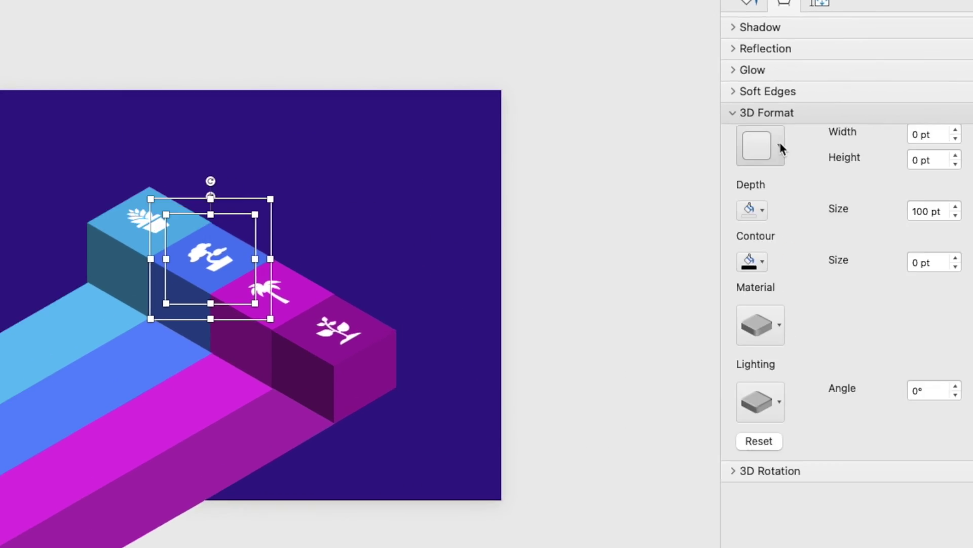
{"action": "double_click", "coordinate": [927, 323]}
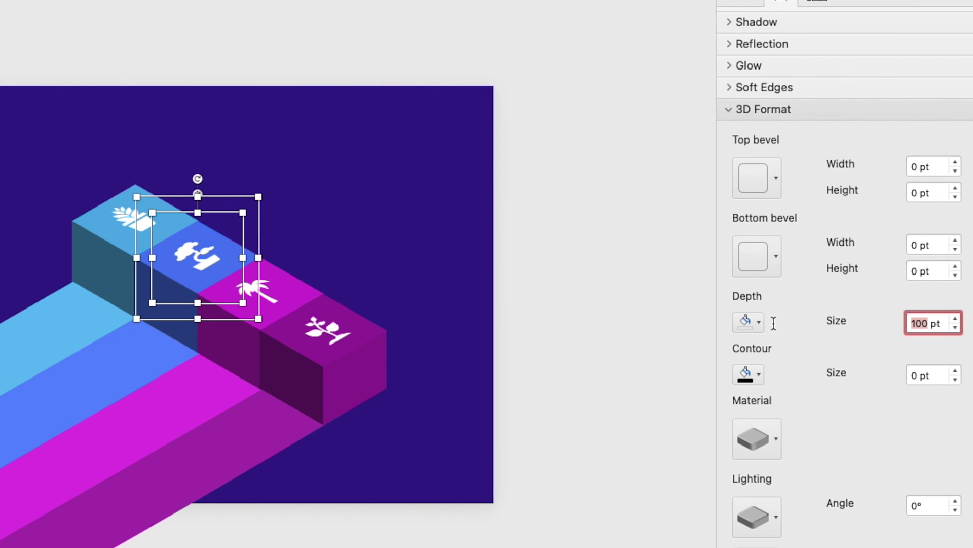
{"action": "type", "text": "150"}
{"action": "left_click", "coordinate": [360, 256]}
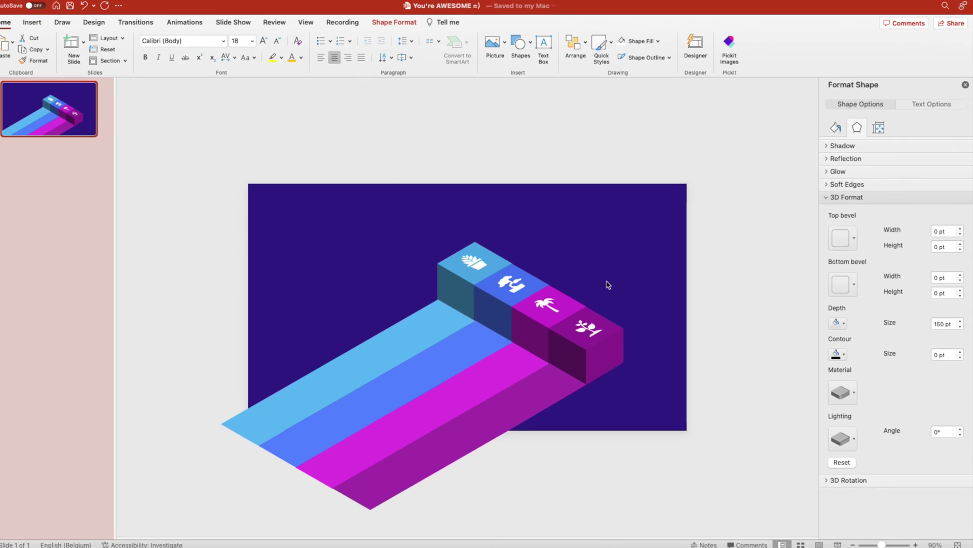
{"action": "left_click", "coordinate": [607, 285]}
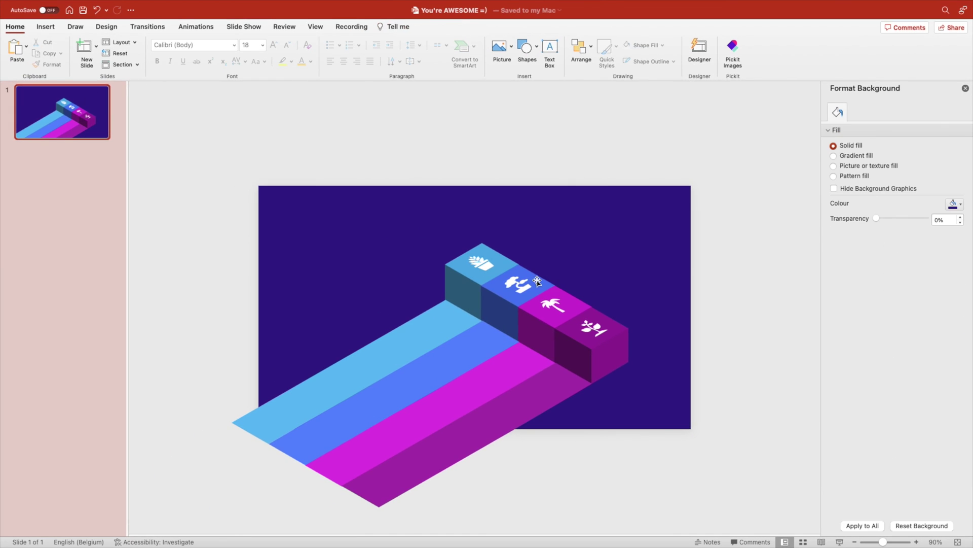
{"action": "left_click_drag", "start_coordinate": [530, 279], "coordinate": [535, 260]}
Step: Extrude the magenta palm-tree cube to 220 pt depth and move it up into place
{"action": "left_click", "coordinate": [545, 319]}
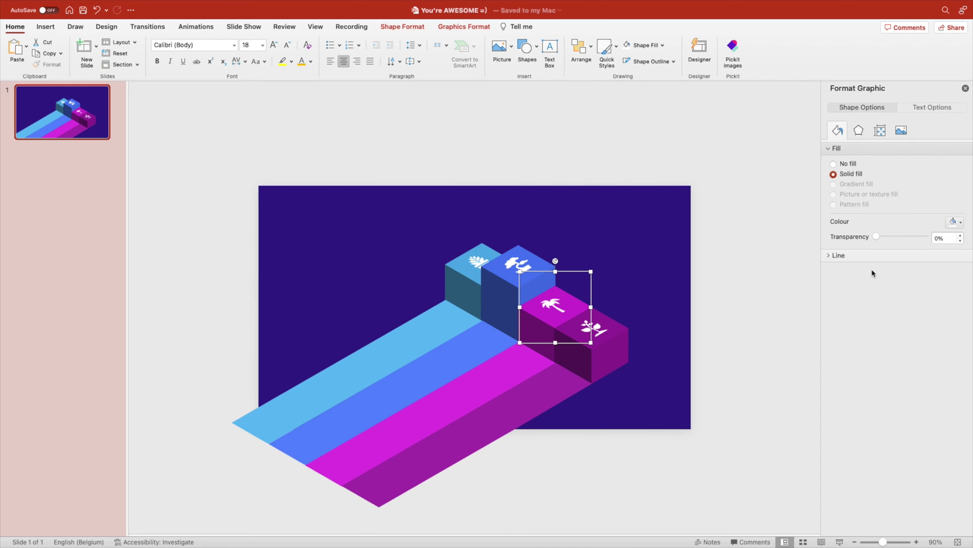
{"action": "left_click", "coordinate": [859, 130]}
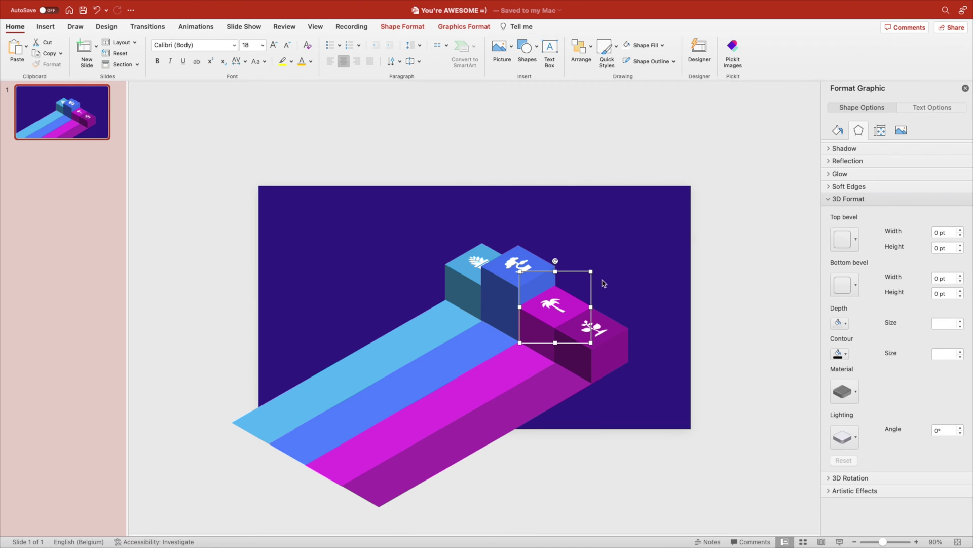
{"action": "left_click", "coordinate": [551, 321]}
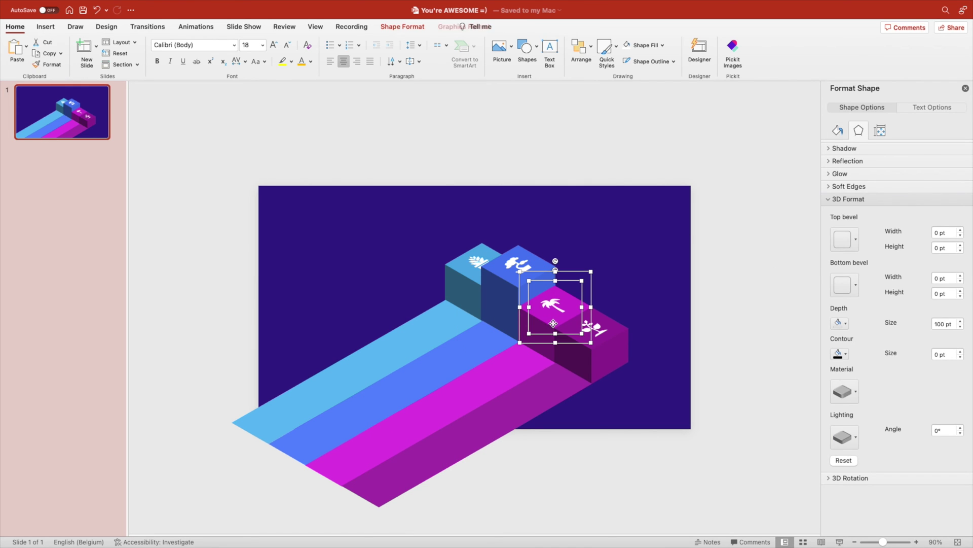
{"action": "double_click", "coordinate": [941, 323]}
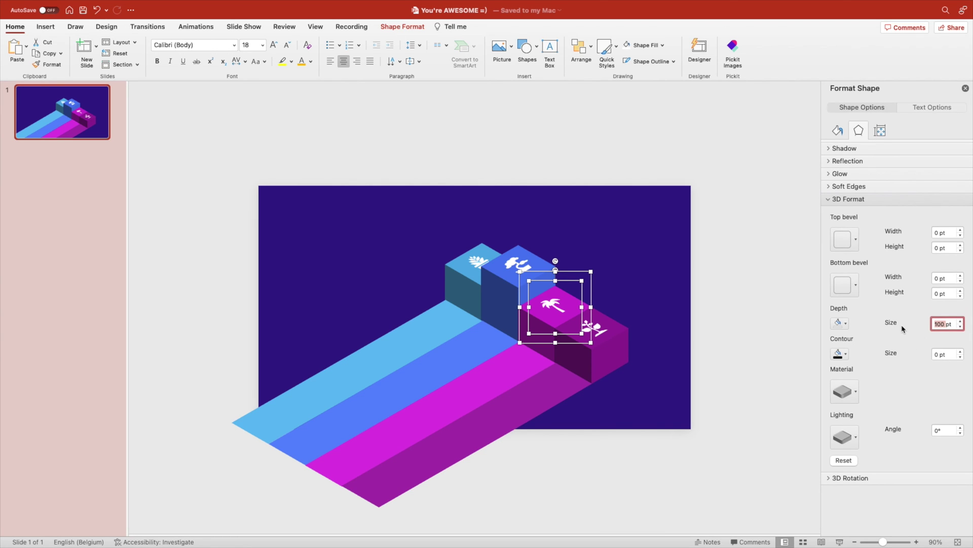
{"action": "type", "text": "220"}
{"action": "key", "text": "Return"}
{"action": "left_click", "coordinate": [602, 311]}
{"action": "left_click_drag", "start_coordinate": [580, 307], "coordinate": [580, 262]}
{"action": "left_click", "coordinate": [731, 337]}
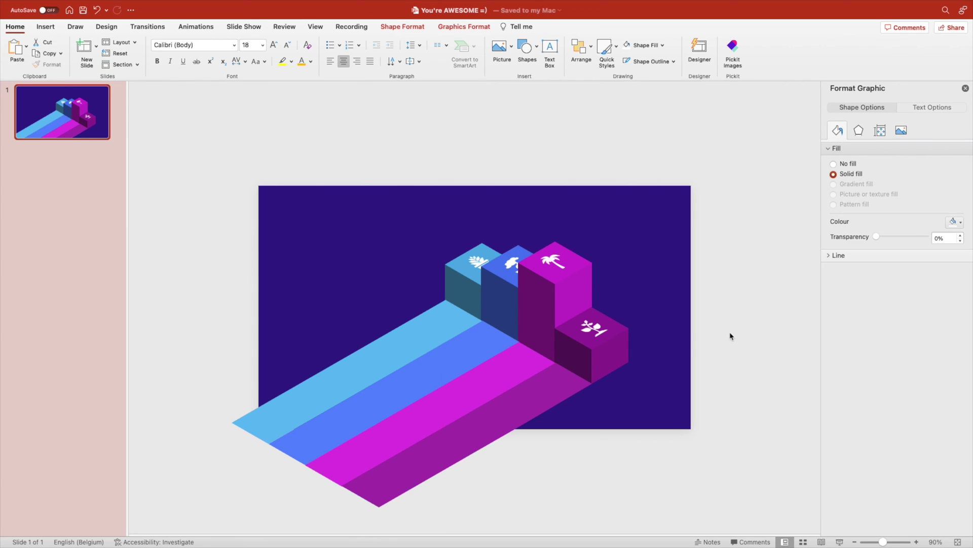
Step: Give the rose cube a 150 pt depth and raise it slightly on its stripe
{"action": "left_click", "coordinate": [618, 328]}
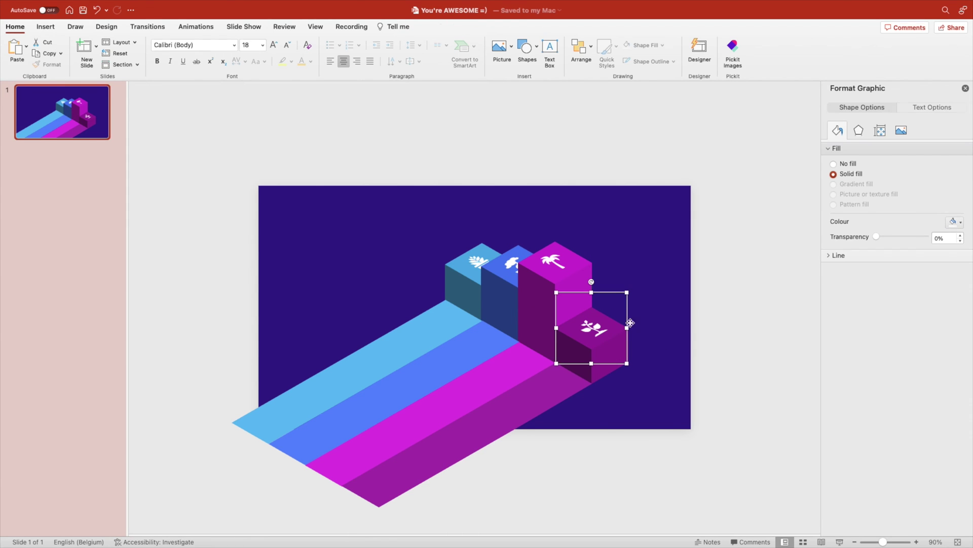
{"action": "left_click", "coordinate": [859, 131]}
{"action": "left_click", "coordinate": [592, 344]}
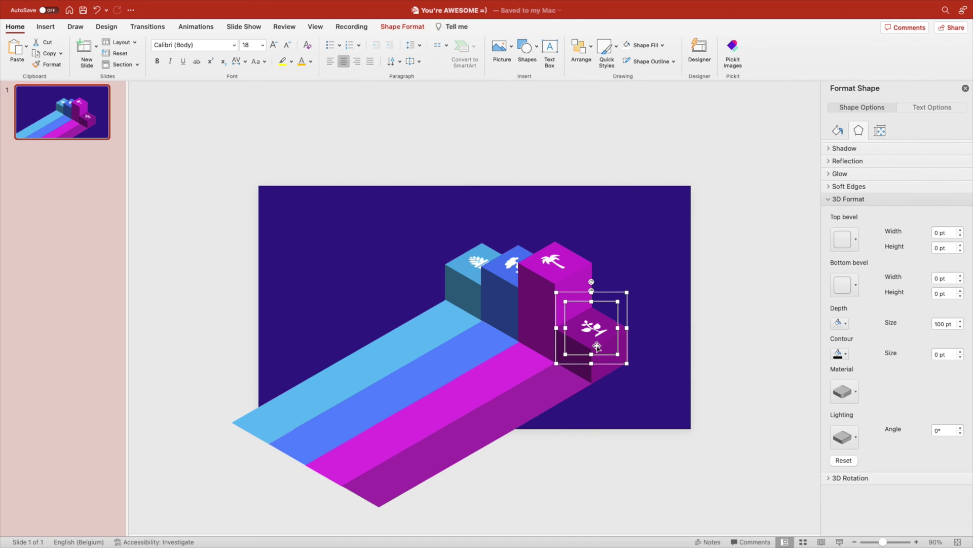
{"action": "double_click", "coordinate": [947, 323]}
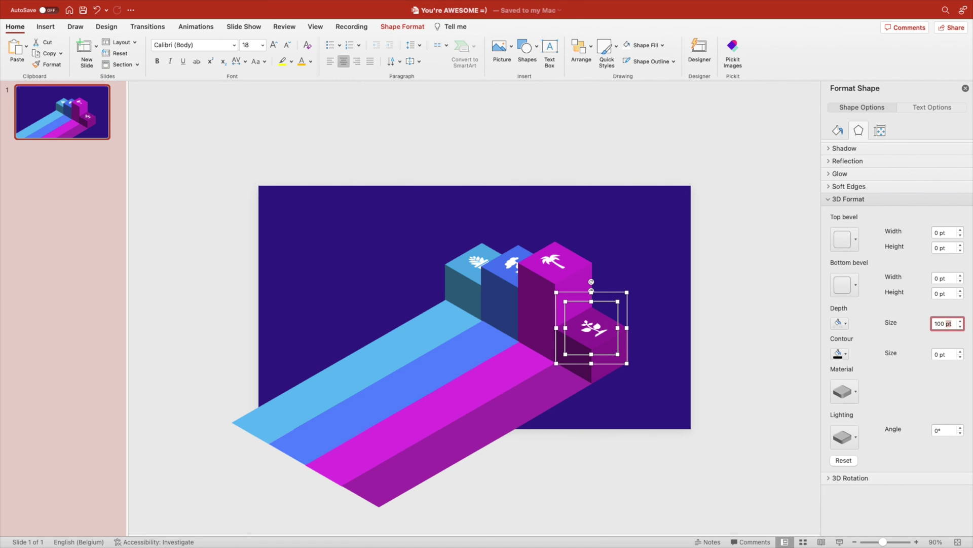
{"action": "type", "text": "150"}
{"action": "left_click", "coordinate": [744, 356]}
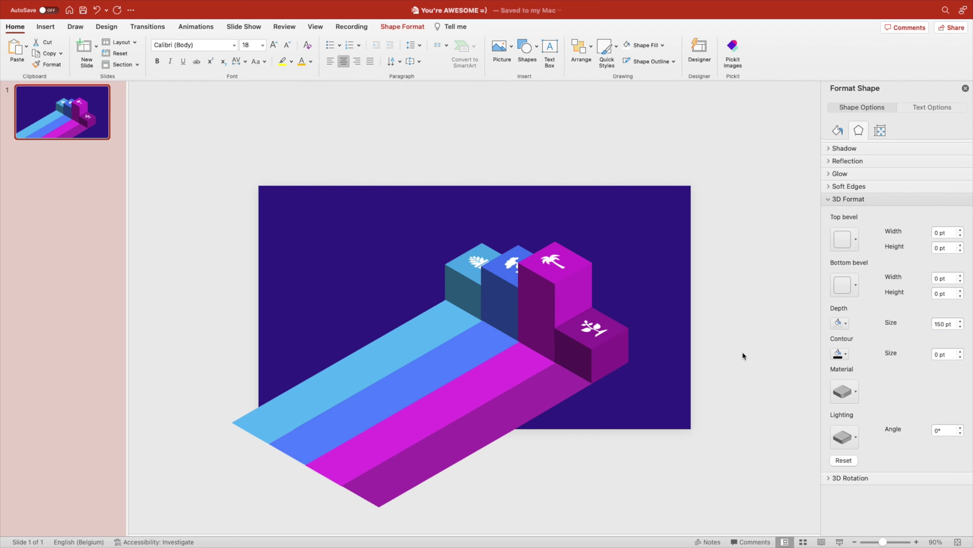
{"action": "left_click_drag", "start_coordinate": [622, 329], "coordinate": [621, 314]}
{"action": "left_click", "coordinate": [749, 297]}
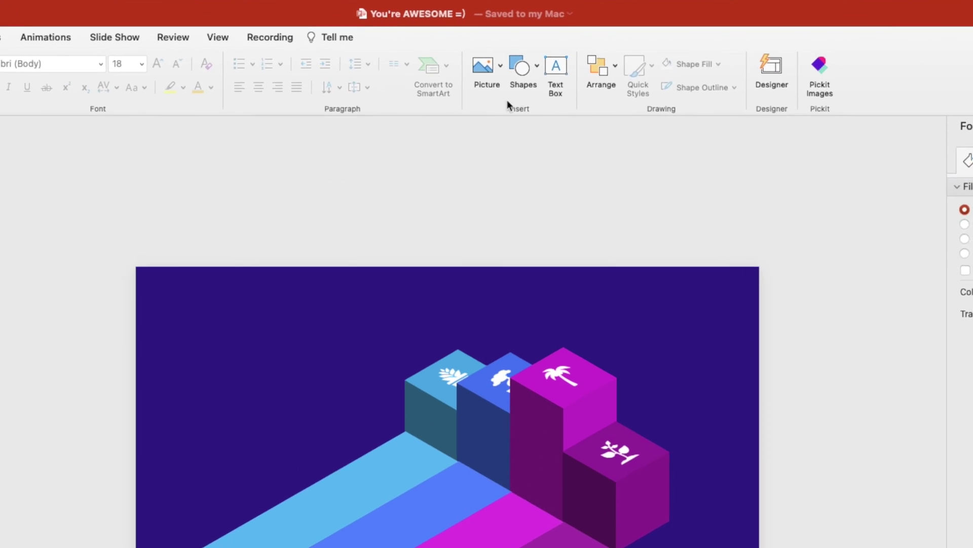
Step: Add a 'Topic 01' text box at the slide's upper left with white text
{"action": "left_click", "coordinate": [549, 51]}
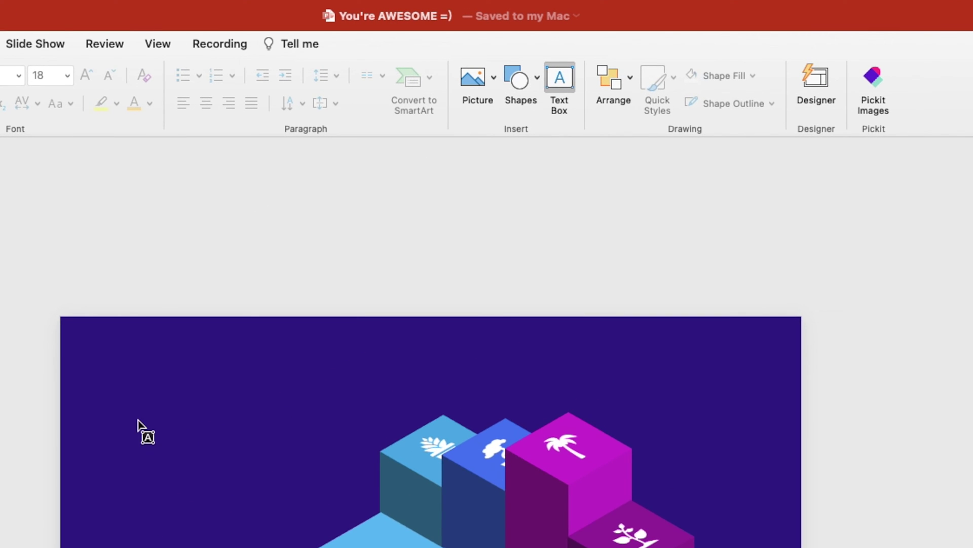
{"action": "left_click_drag", "start_coordinate": [134, 409], "coordinate": [268, 448]}
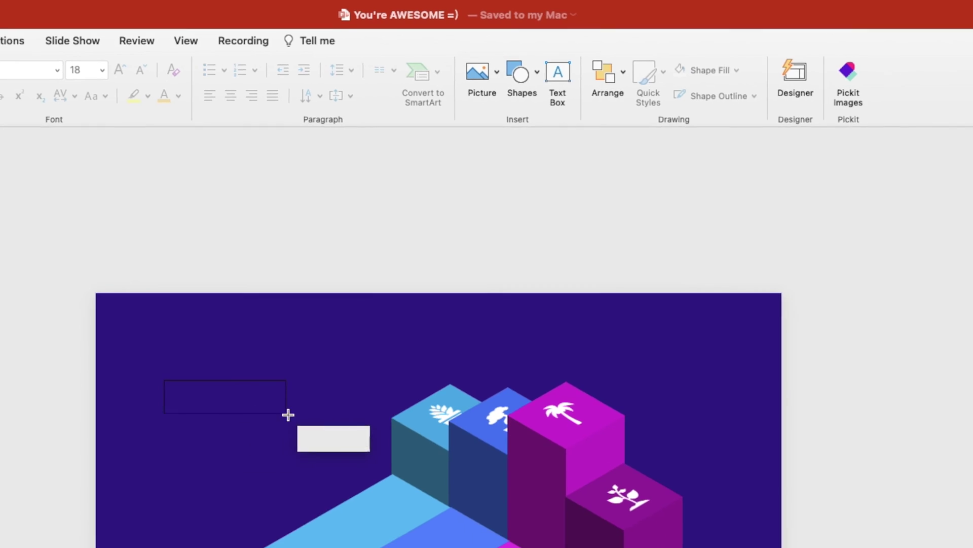
{"action": "left_click_drag", "start_coordinate": [288, 415], "coordinate": [385, 427]}
{"action": "left_click_drag", "start_coordinate": [442, 270], "coordinate": [442, 271]}
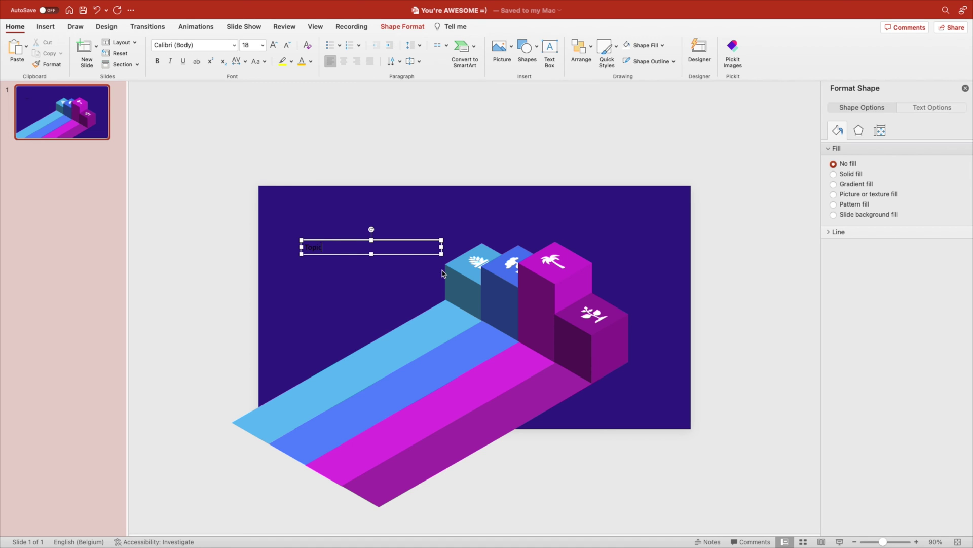
{"action": "key", "text": "super+a"}
{"action": "left_click", "coordinate": [310, 62]}
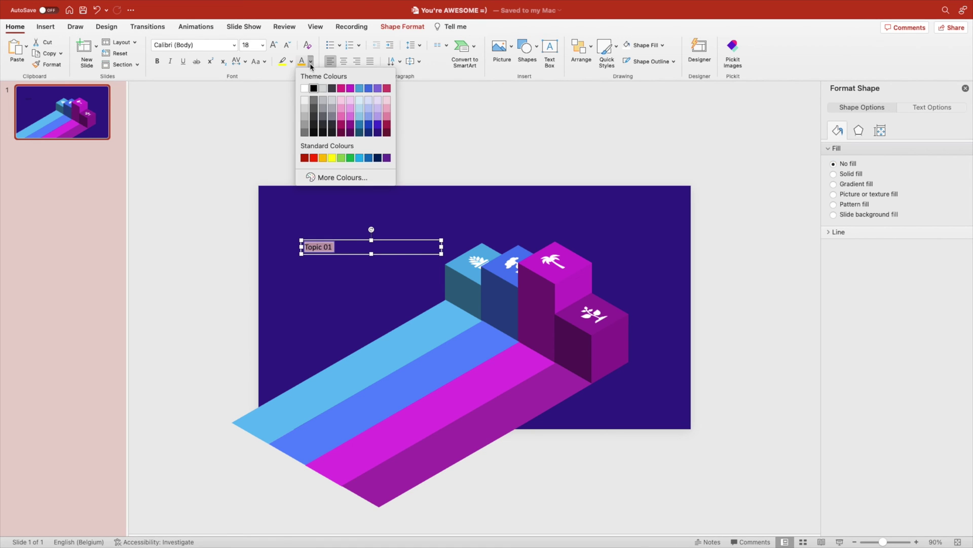
{"action": "left_click", "coordinate": [304, 88]}
Step: Set the label to Montserrat Bold 40 pt, right-aligned, and narrow its box
{"action": "left_click", "coordinate": [274, 45]}
{"action": "left_click", "coordinate": [274, 46]}
{"action": "left_click", "coordinate": [274, 45]}
{"action": "left_click", "coordinate": [274, 45]}
{"action": "left_click", "coordinate": [274, 45]}
{"action": "left_click", "coordinate": [274, 46]}
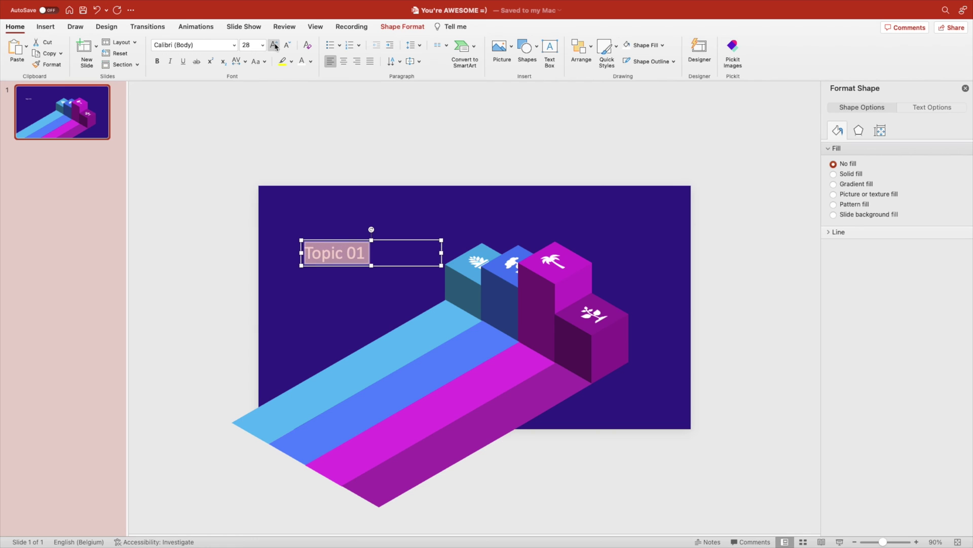
{"action": "left_click", "coordinate": [202, 46]}
{"action": "type", "text": "Montserrat"}
{"action": "key", "text": "Return"}
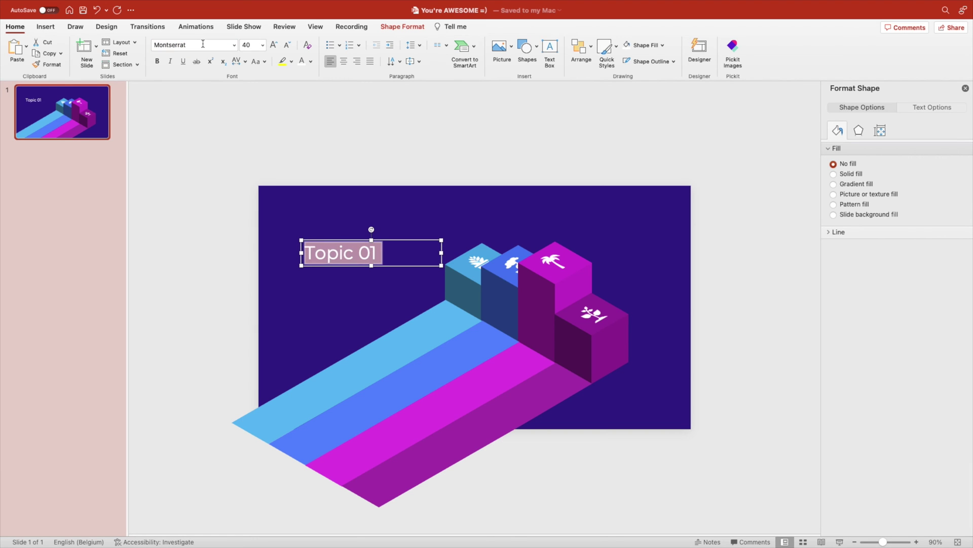
{"action": "left_click", "coordinate": [235, 45]}
{"action": "mouse_move", "coordinate": [225, 135]}
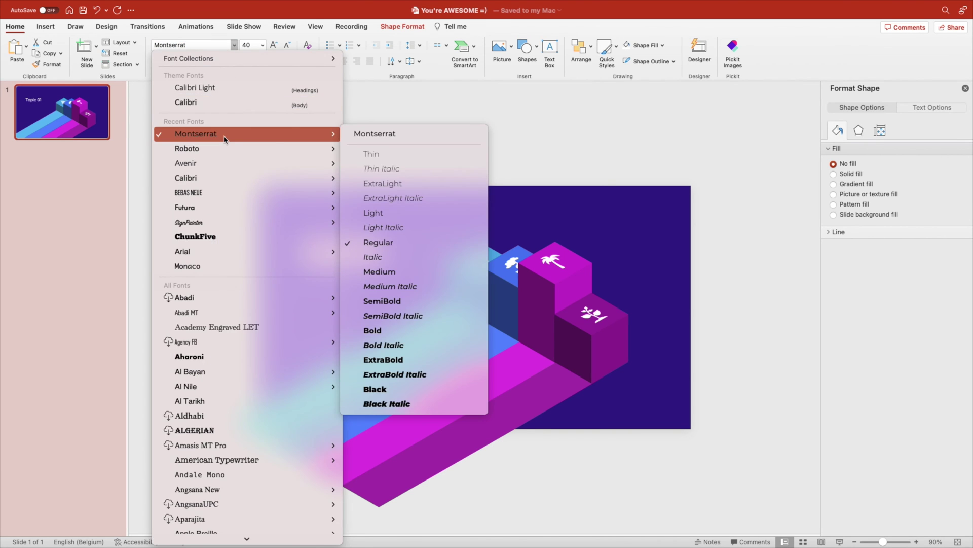
{"action": "left_click", "coordinate": [390, 331]}
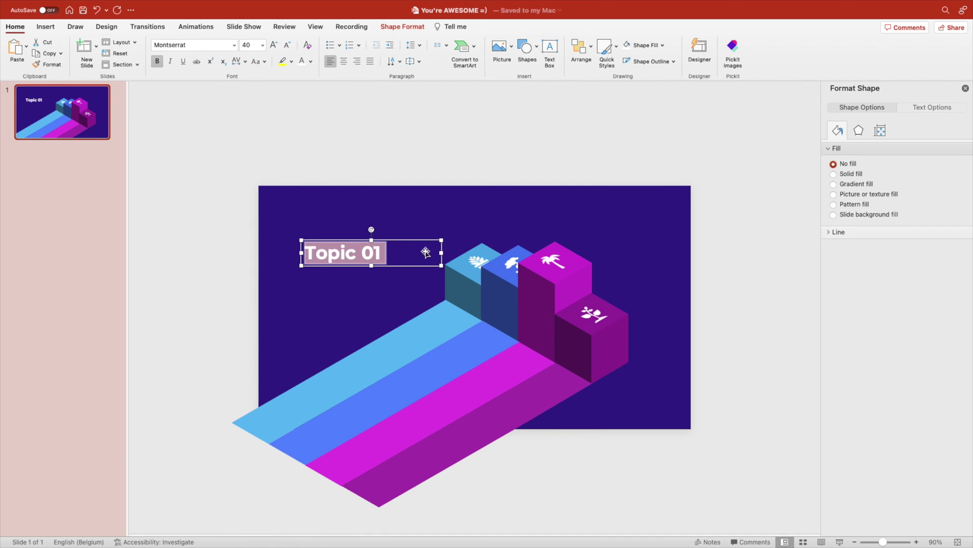
{"action": "left_click", "coordinate": [357, 61]}
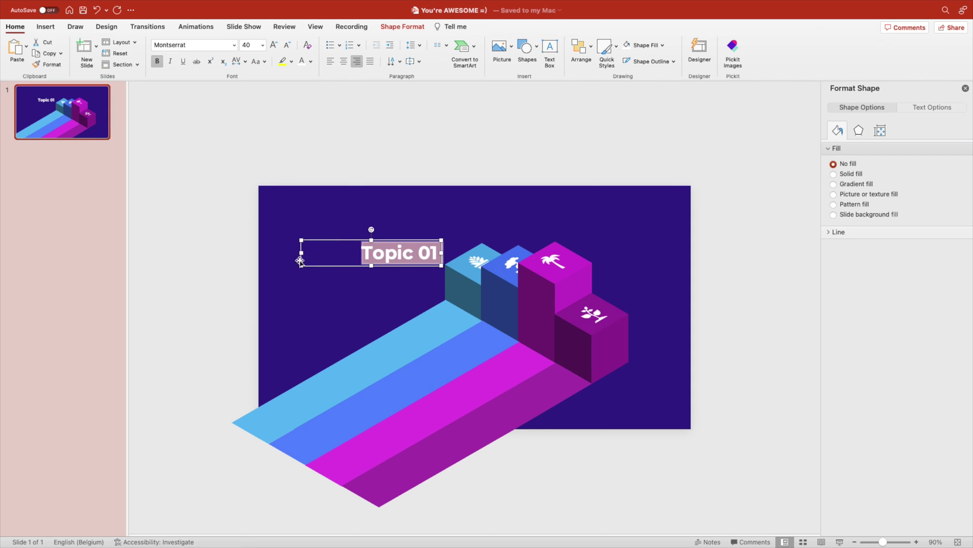
{"action": "left_click_drag", "start_coordinate": [301, 253], "coordinate": [334, 253]}
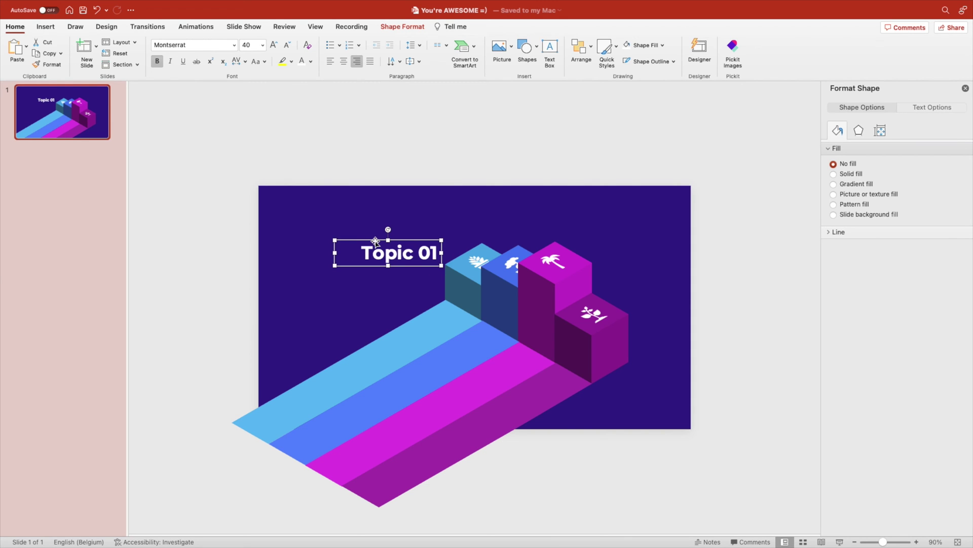
Step: Apply an isometric 3D rotation preset to the Topic 01 label text
{"action": "right_click", "coordinate": [376, 242]}
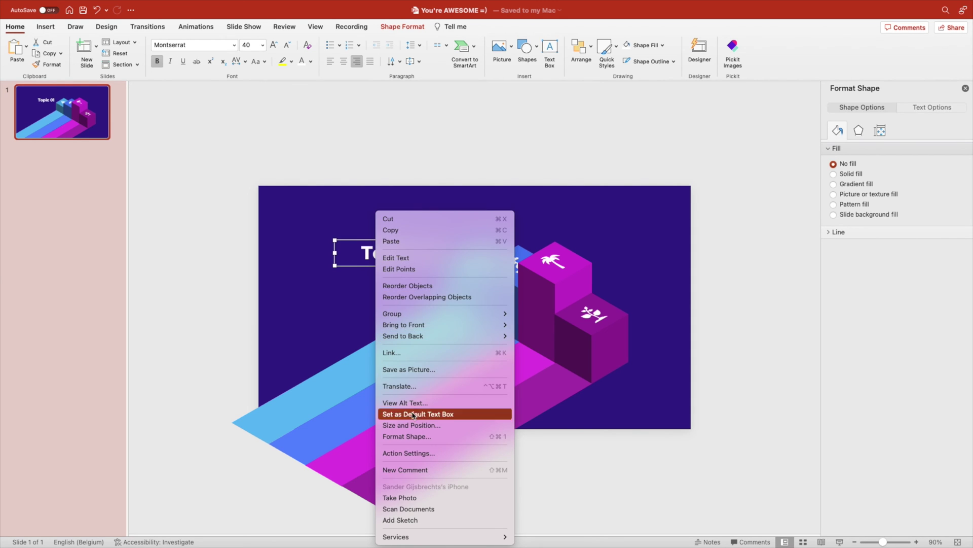
{"action": "left_click", "coordinate": [419, 437]}
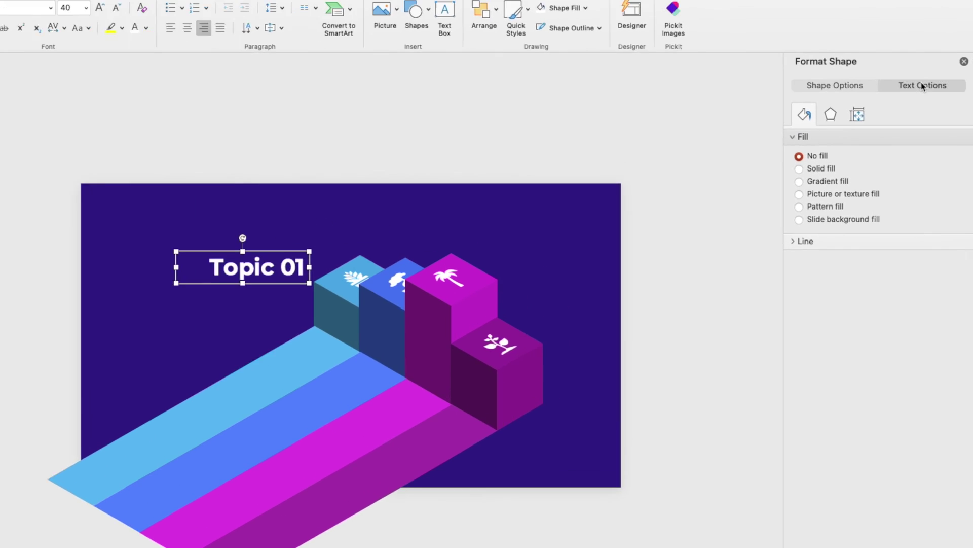
{"action": "left_click", "coordinate": [932, 108]}
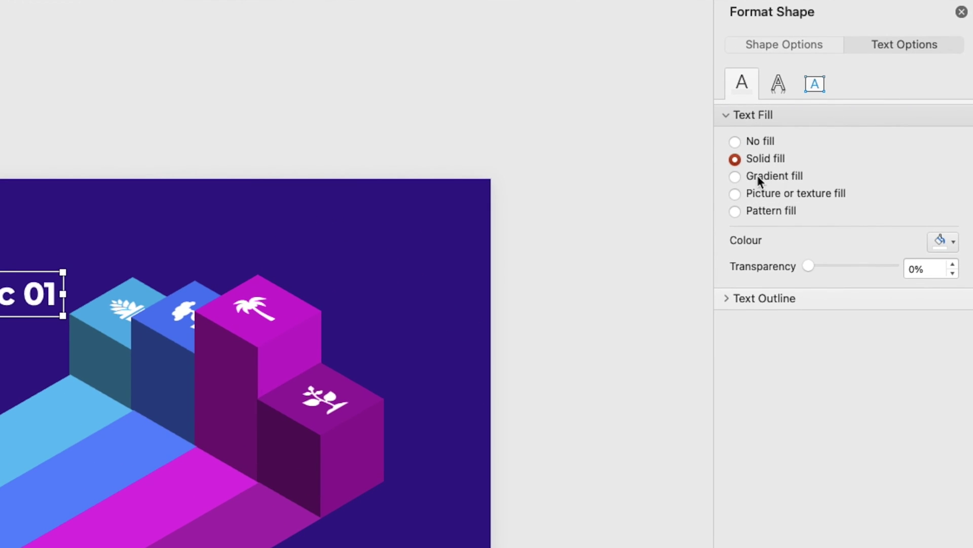
{"action": "left_click", "coordinate": [778, 85]}
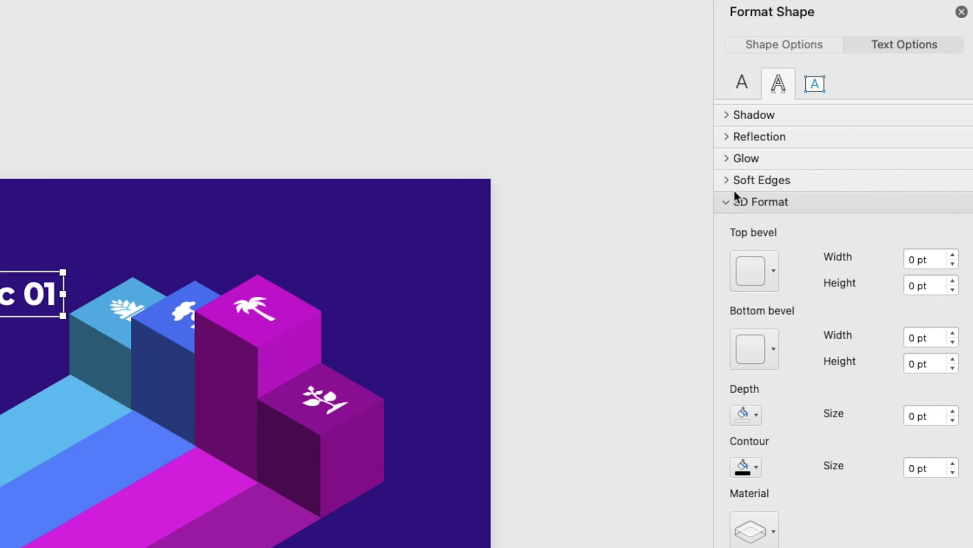
{"action": "left_click", "coordinate": [726, 203]}
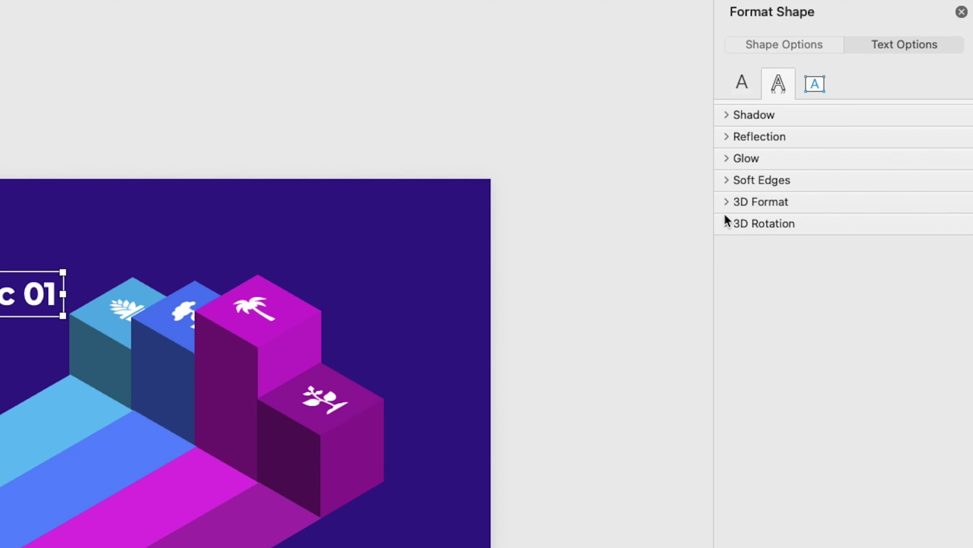
{"action": "left_click", "coordinate": [728, 224]}
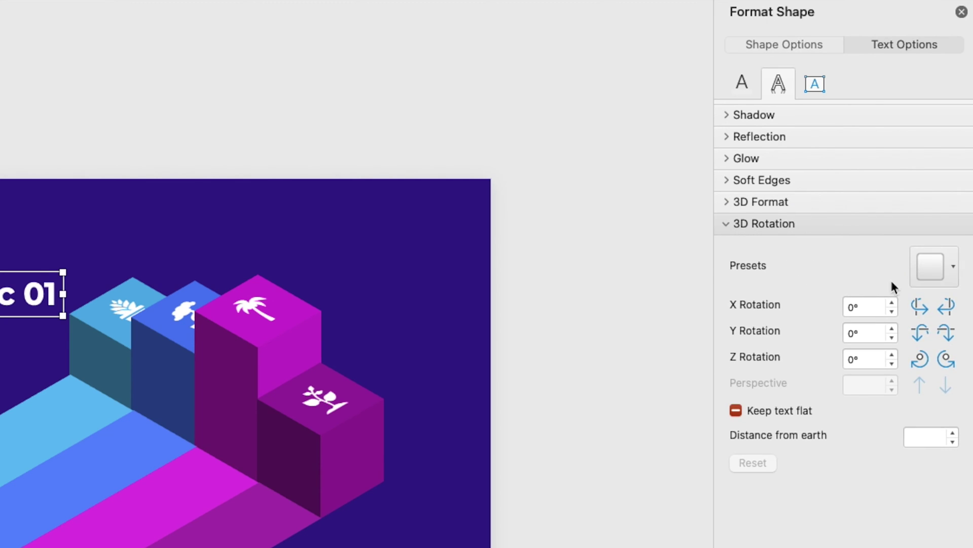
{"action": "left_click", "coordinate": [943, 273]}
{"action": "left_click", "coordinate": [909, 399]}
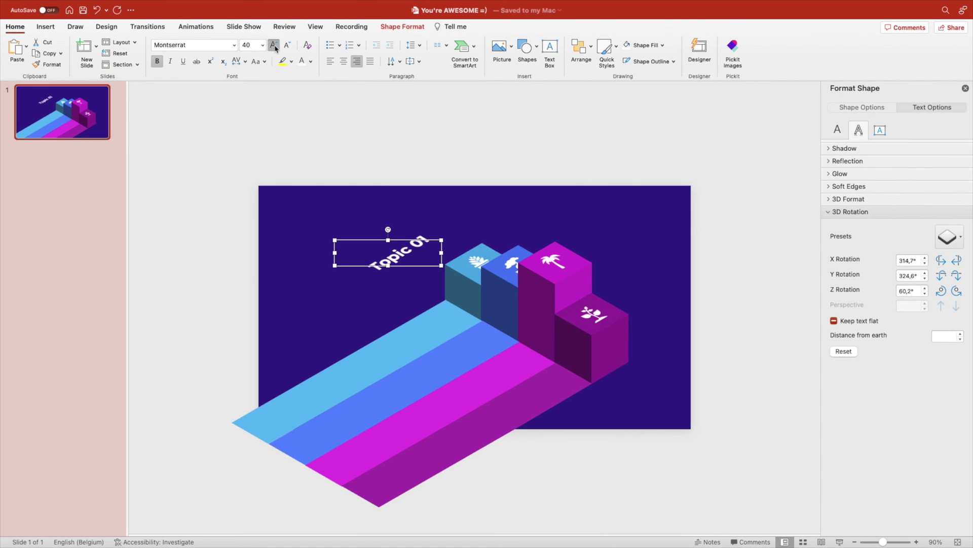
Step: Set the label to 60 pt, place it on the light-blue stripe, and copy it onto the blue stripe
{"action": "left_click", "coordinate": [273, 45]}
{"action": "left_click", "coordinate": [273, 45]}
{"action": "left_click", "coordinate": [274, 45]}
{"action": "left_click", "coordinate": [274, 45]}
{"action": "left_click", "coordinate": [273, 45]}
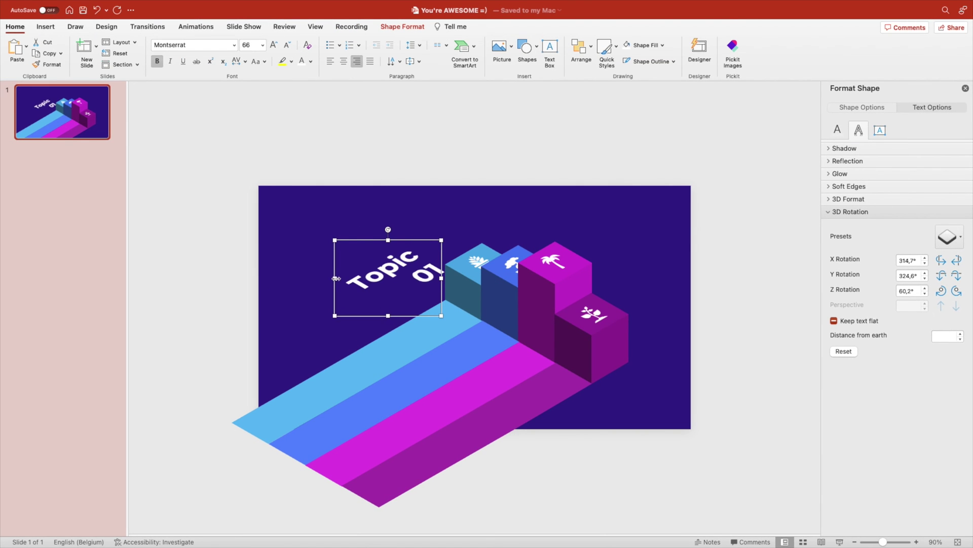
{"action": "left_click_drag", "start_coordinate": [336, 278], "coordinate": [305, 278]}
{"action": "left_click_drag", "start_coordinate": [404, 241], "coordinate": [437, 322]}
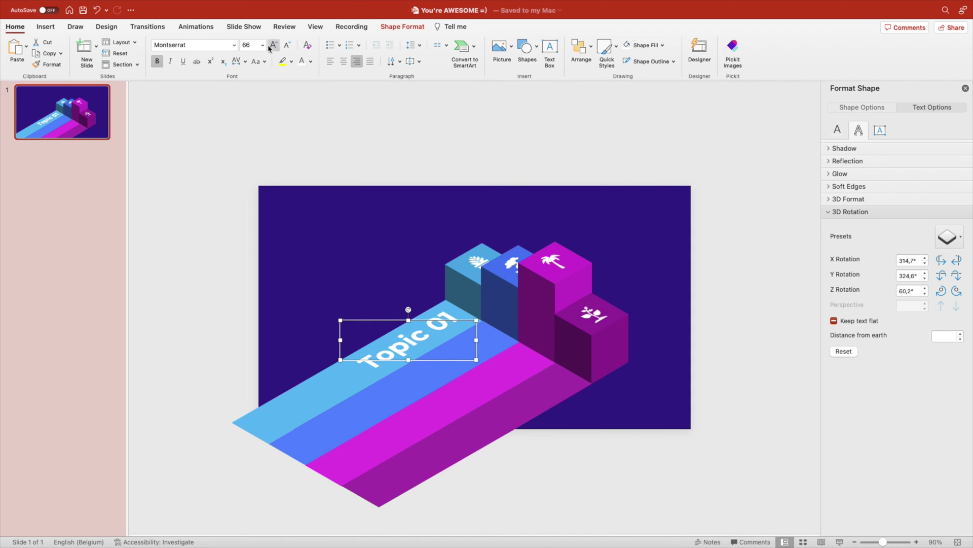
{"action": "type", "text": "60"}
{"action": "key", "text": "Return"}
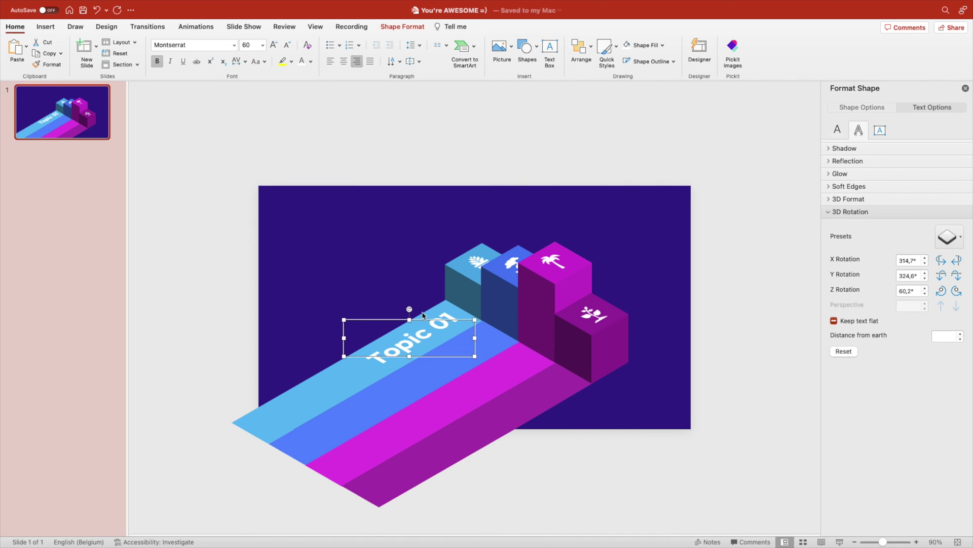
{"action": "left_click_drag", "start_coordinate": [439, 321], "coordinate": [545, 386]}
Step: Copy the label onto the lower stripes and renumber them Topic 03 and Topic 04
{"action": "left_click_drag", "start_coordinate": [498, 355], "coordinate": [549, 356]}
{"action": "type", "text": "2"}
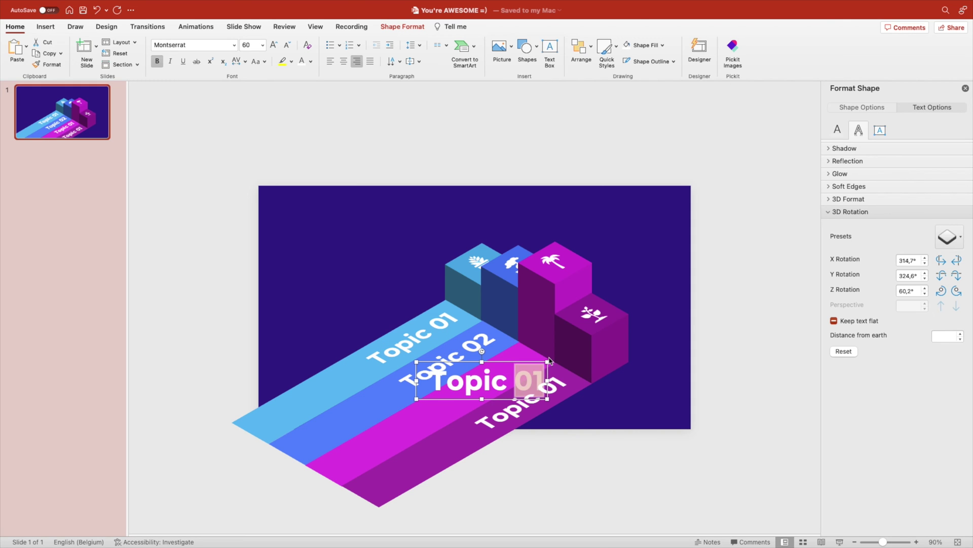
{"action": "type", "text": "03"}
{"action": "left_click", "coordinate": [639, 408]}
{"action": "left_click_drag", "start_coordinate": [548, 400], "coordinate": [616, 400]}
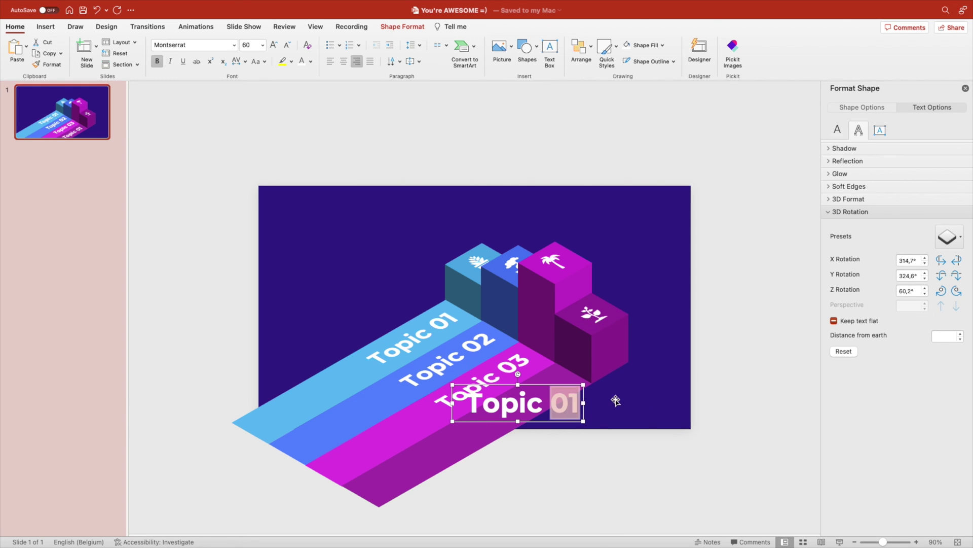
{"action": "type", "text": "04"}
{"action": "left_click", "coordinate": [736, 343]}
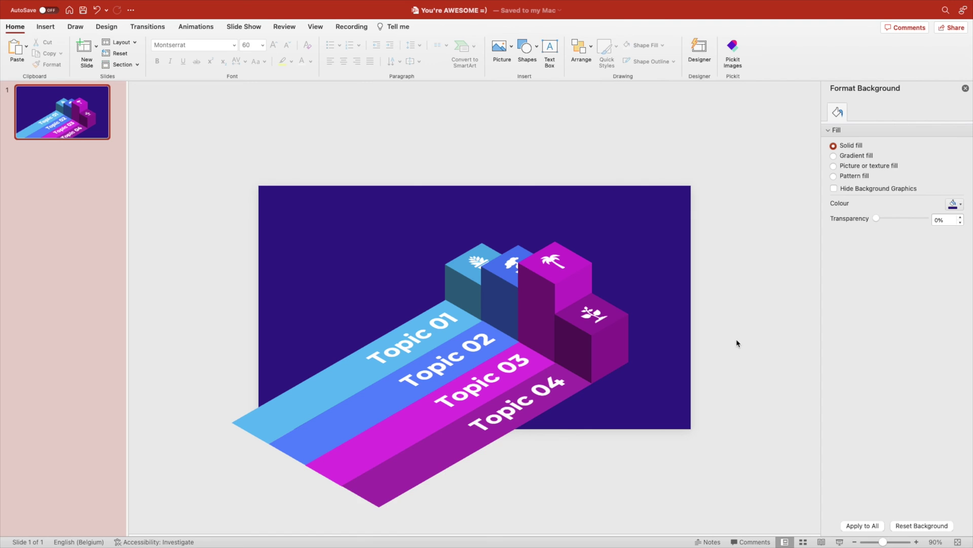
Step: Draw a top-left text box reading SLIDES in Bebas Neue
{"action": "scroll", "coordinate": [489, 91], "scroll_direction": "up", "scroll_amount": 3}
{"action": "left_click", "coordinate": [549, 50]}
{"action": "left_click_drag", "start_coordinate": [226, 202], "coordinate": [424, 270]}
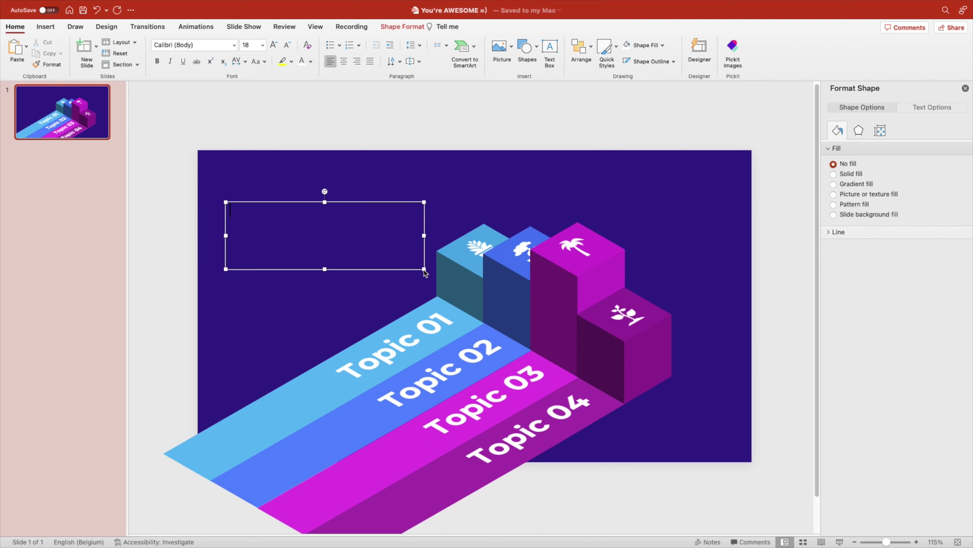
{"action": "type", "text": "SLIDES"}
{"action": "key", "text": "super+a"}
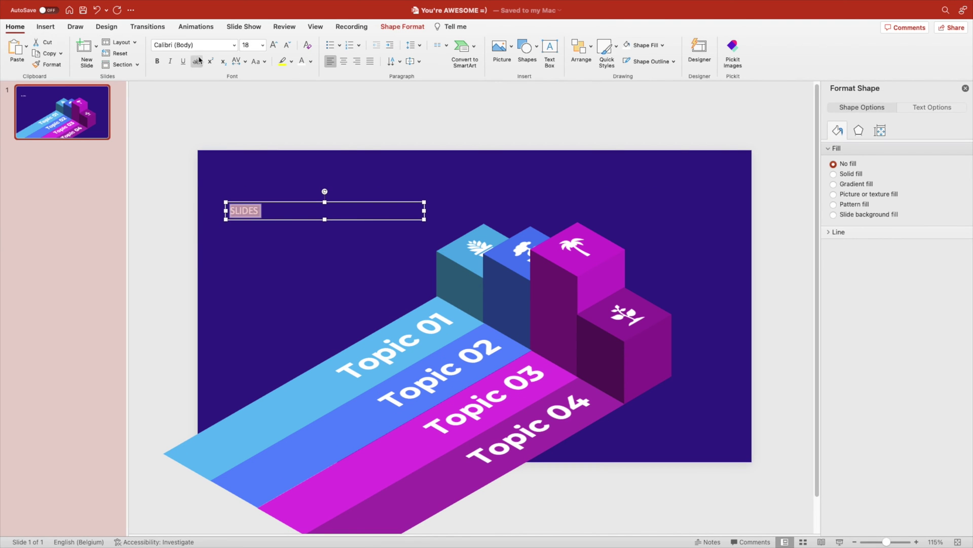
{"action": "left_click", "coordinate": [193, 45]}
{"action": "type", "text": "Bebas Neue"}
{"action": "key", "text": "Return"}
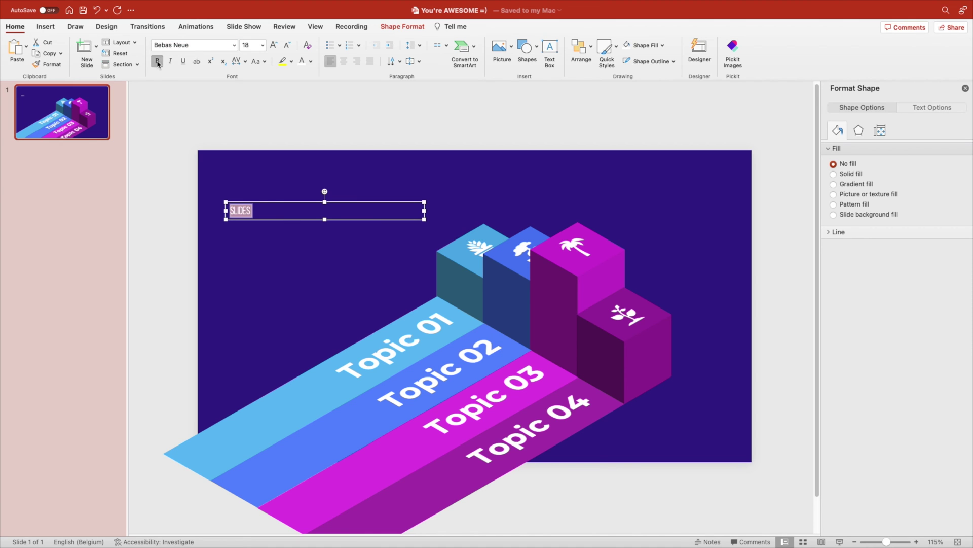
Step: Enlarge SLIDES to 138 pt, shift it slightly, and centre-align it
{"action": "left_click", "coordinate": [277, 47]}
{"action": "left_click", "coordinate": [276, 47]}
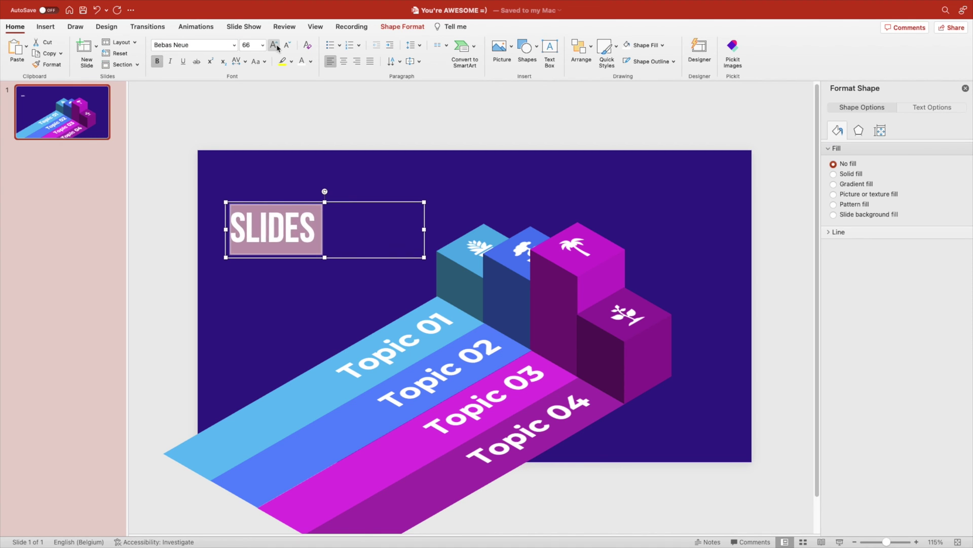
{"action": "left_click", "coordinate": [277, 47]}
{"action": "mouse_move", "coordinate": [357, 204]}
{"action": "left_mouse_down"}
{"action": "mouse_move", "coordinate": [368, 207]}
{"action": "mouse_move", "coordinate": [354, 206]}
{"action": "mouse_move", "coordinate": [363, 178]}
{"action": "mouse_move", "coordinate": [361, 187]}
{"action": "left_mouse_up"}
{"action": "key", "text": "super+e"}
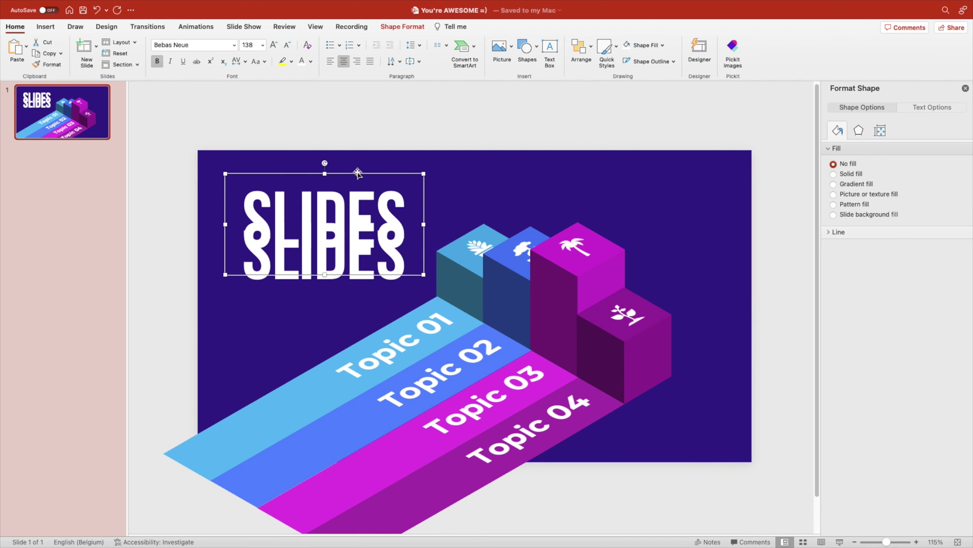
Step: Shrink the copied title to 54 pt and replace its text with 'Ranking'
{"action": "left_click", "coordinate": [287, 45]}
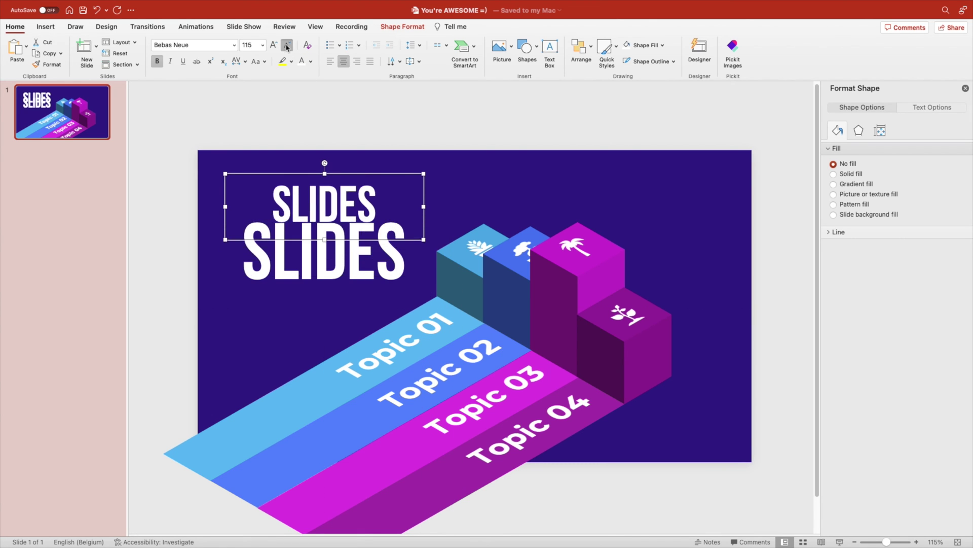
{"action": "left_click", "coordinate": [287, 45]}
{"action": "left_click", "coordinate": [287, 45]}
{"action": "left_click", "coordinate": [189, 46]}
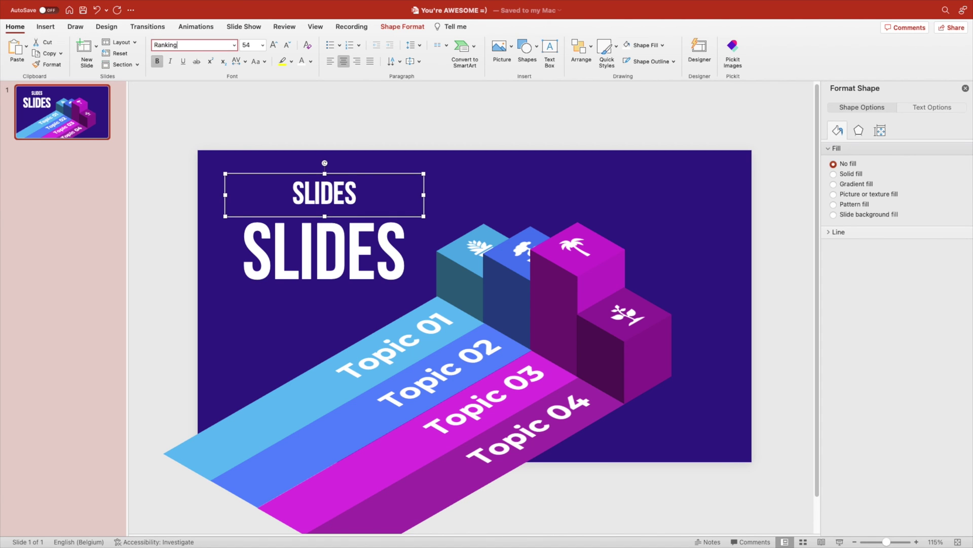
{"action": "double_click", "coordinate": [337, 197]}
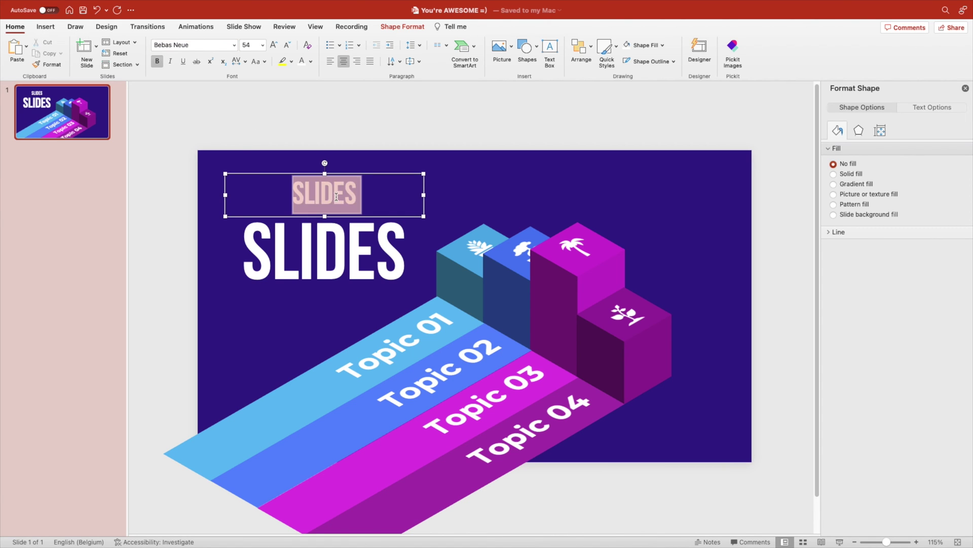
{"action": "type", "text": "Ranking"}
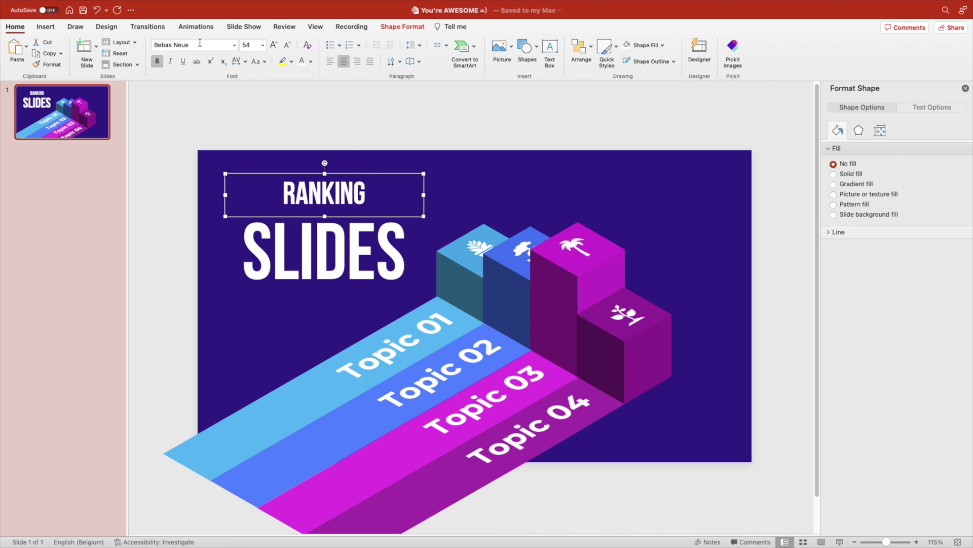
Step: Set 'Ranking' in SignPainter, colour it orange-gold, and move it down near SLIDES
{"action": "left_click", "coordinate": [197, 46]}
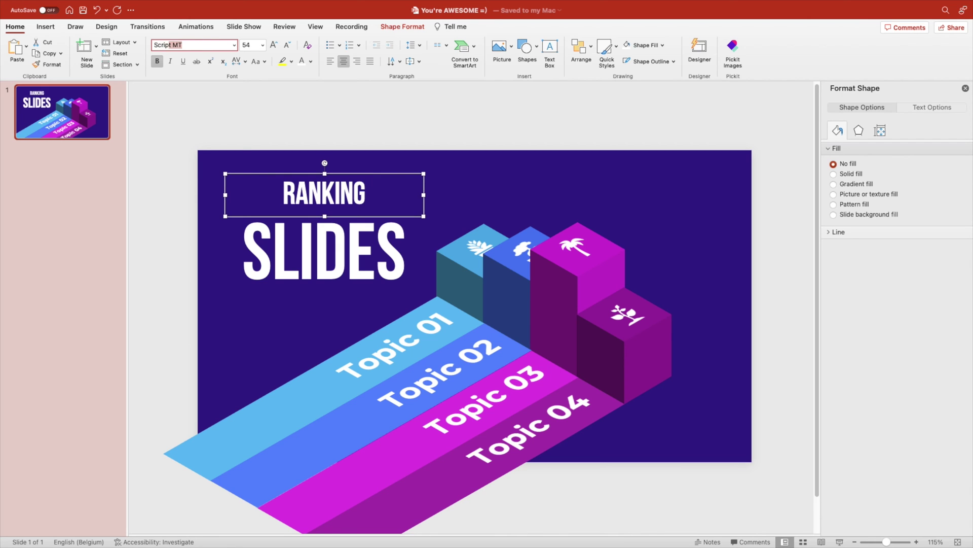
{"action": "type", "text": "SignPainter"}
{"action": "key", "text": "Return"}
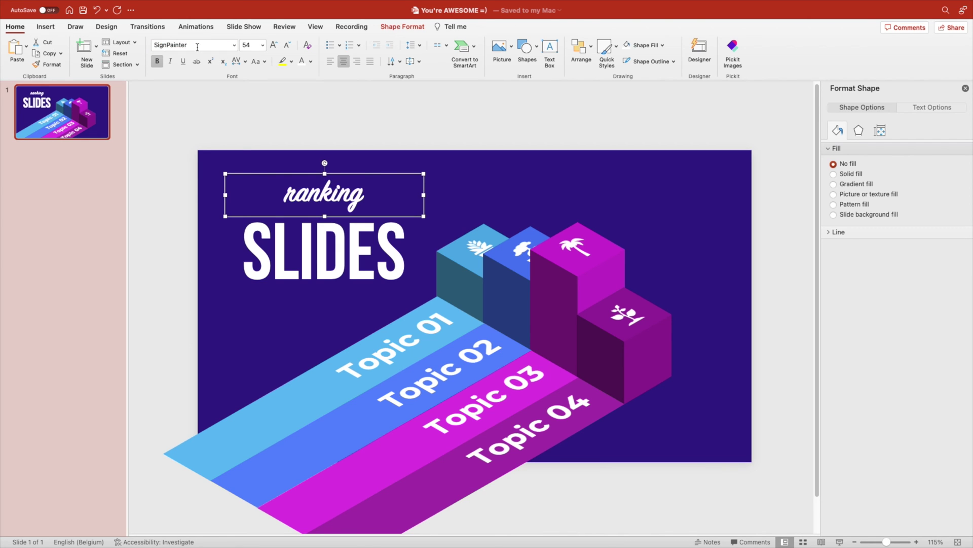
{"action": "key", "text": "BackSpace"}
{"action": "type", "text": "R"}
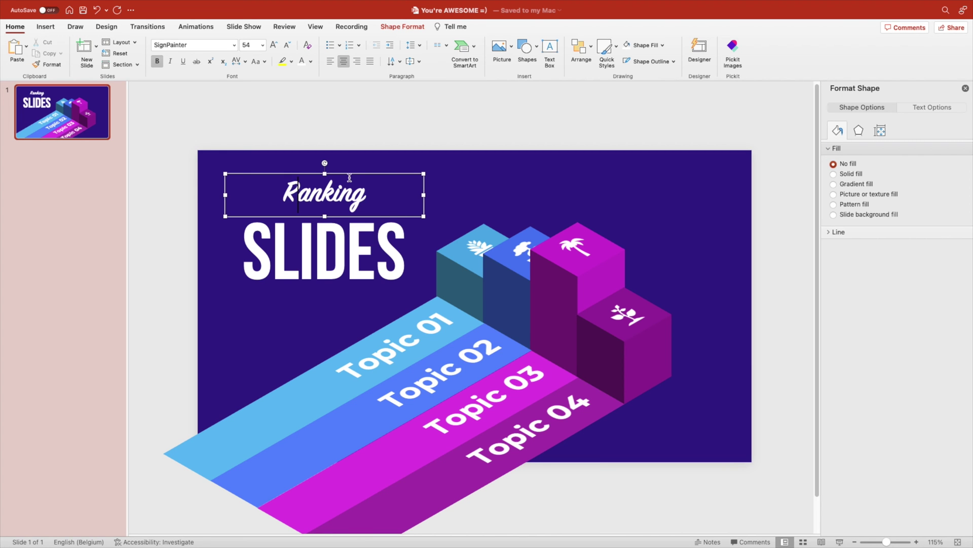
{"action": "left_click", "coordinate": [311, 62]}
{"action": "left_click", "coordinate": [323, 158]}
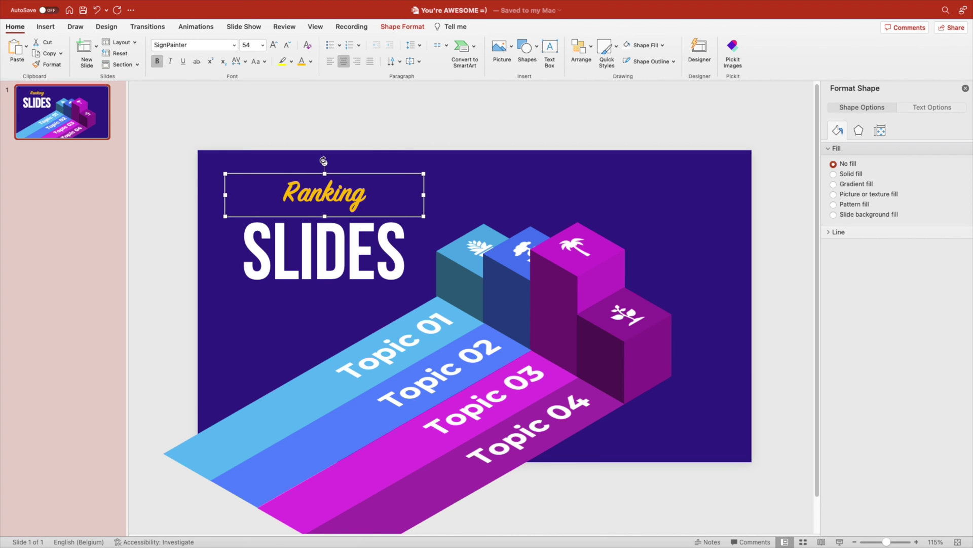
{"action": "left_click_drag", "start_coordinate": [332, 174], "coordinate": [333, 197]}
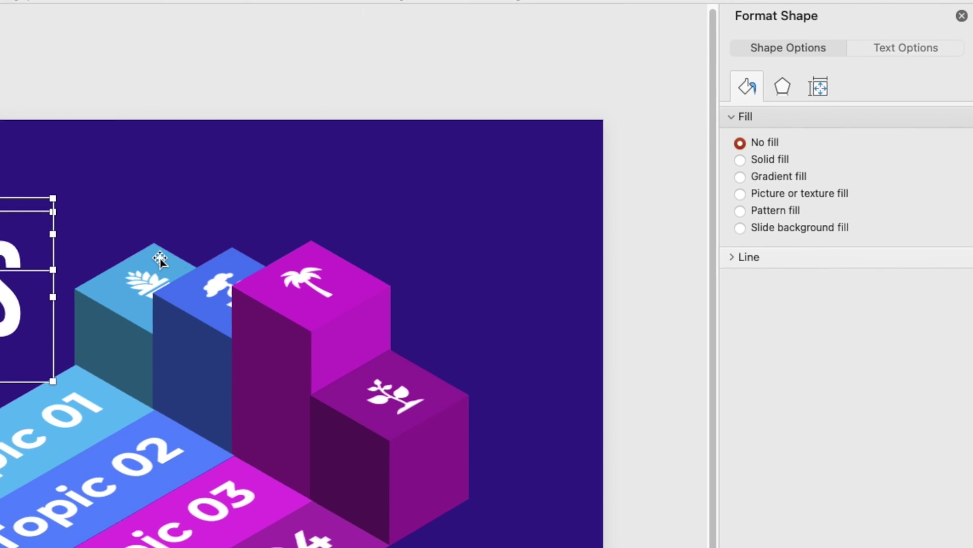
Step: Give the title text an outer drop shadow preset
{"action": "left_click", "coordinate": [869, 44]}
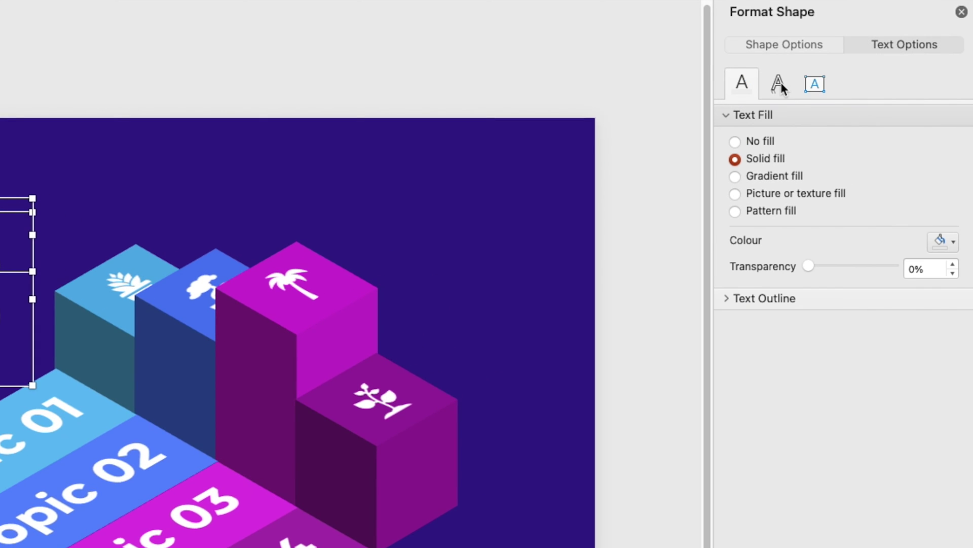
{"action": "left_click", "coordinate": [780, 83]}
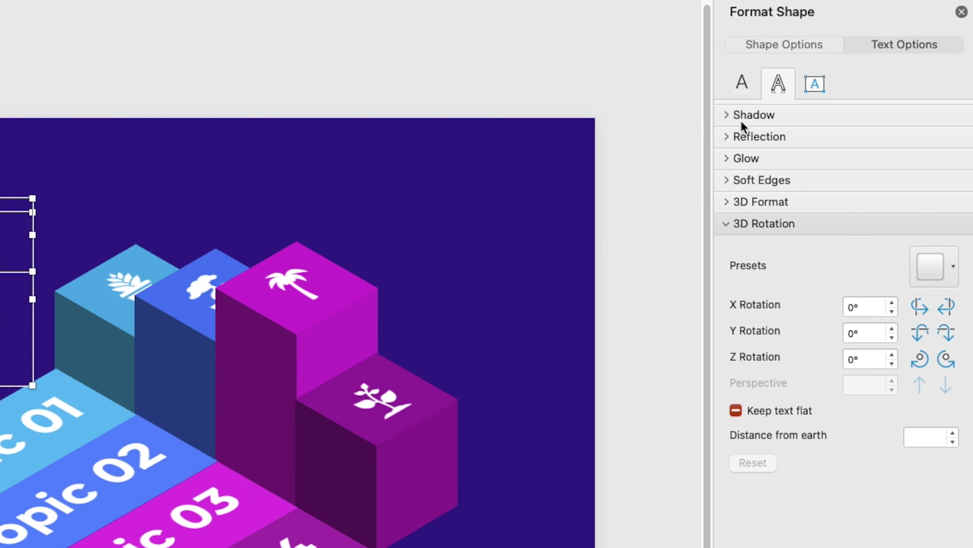
{"action": "left_click", "coordinate": [728, 114]}
{"action": "left_click", "coordinate": [940, 145]}
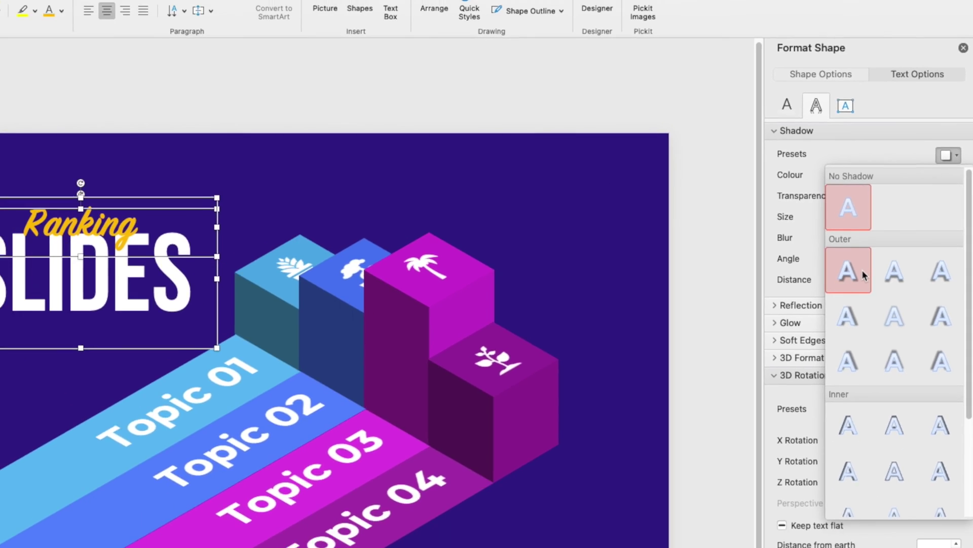
{"action": "left_click", "coordinate": [832, 285]}
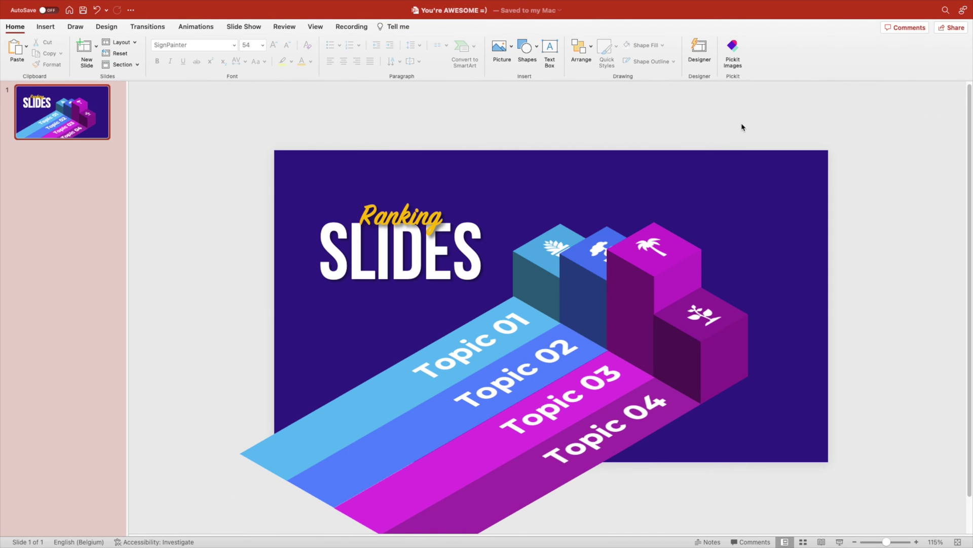
Step: Nudge the Ranking SLIDES title block up and back down into final position
{"action": "left_click", "coordinate": [416, 230]}
{"action": "left_click_drag", "start_coordinate": [416, 242], "coordinate": [416, 235]}
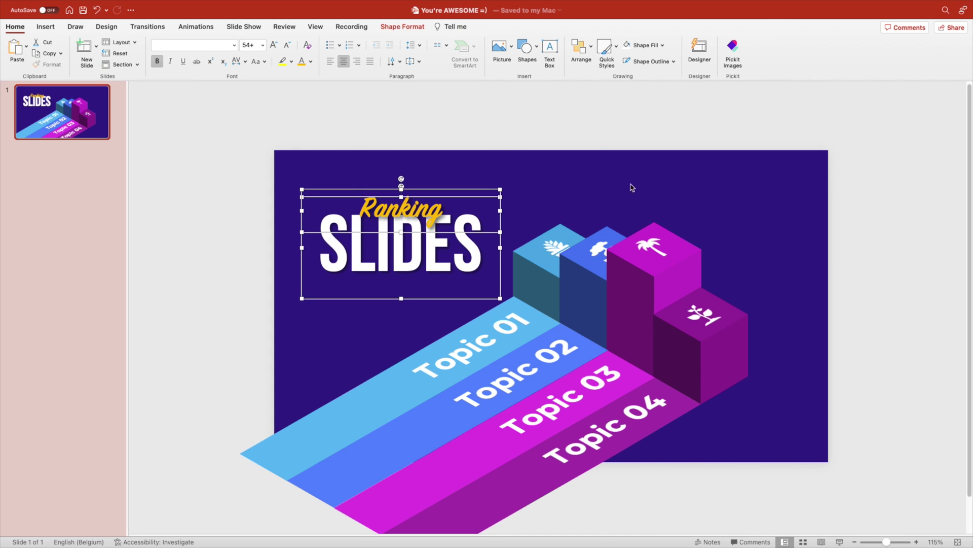
{"action": "left_click", "coordinate": [643, 161]}
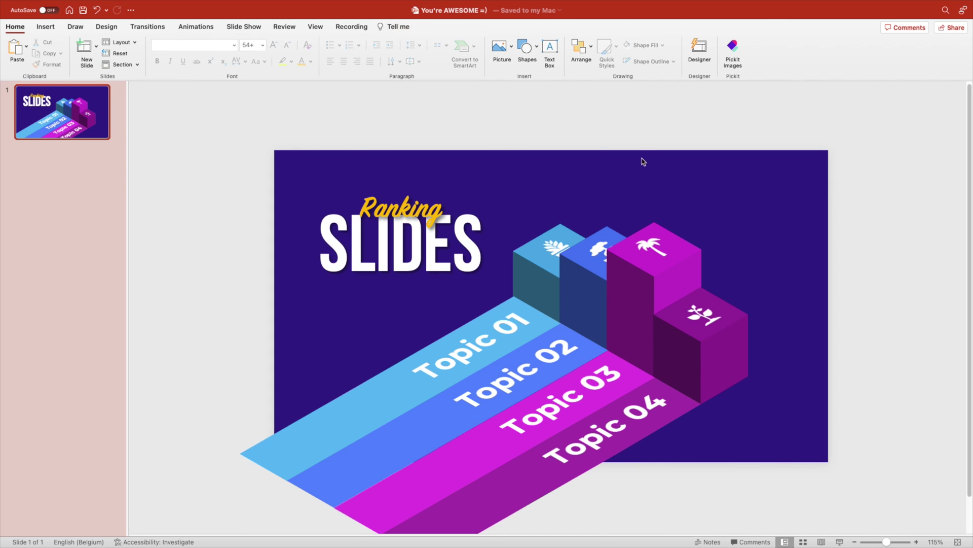
{"action": "left_click", "coordinate": [393, 201]}
{"action": "left_click_drag", "start_coordinate": [413, 232], "coordinate": [423, 235]}
{"action": "left_click", "coordinate": [775, 215]}
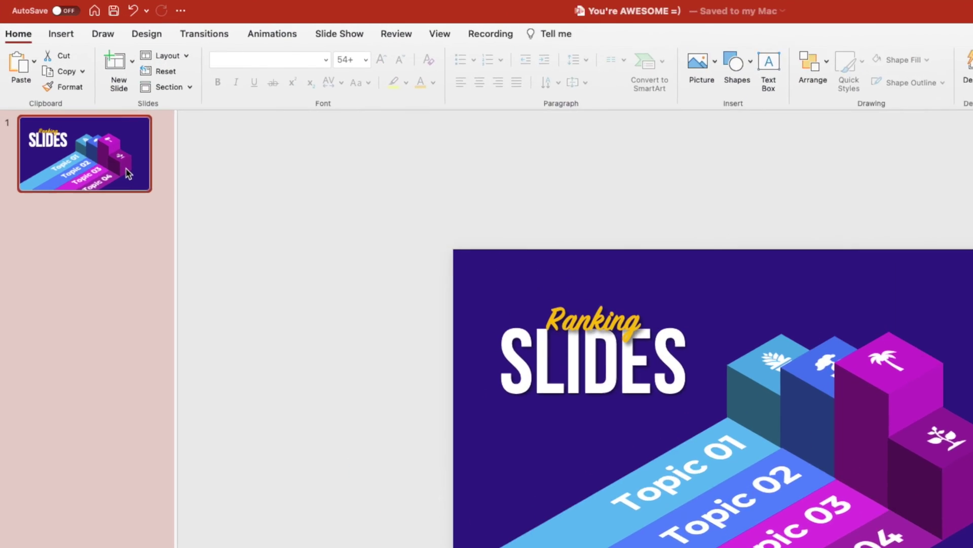
Step: Duplicate slide 1 and lower all four cubes flat onto their topic stripes
{"action": "key", "text": "ctrl+d"}
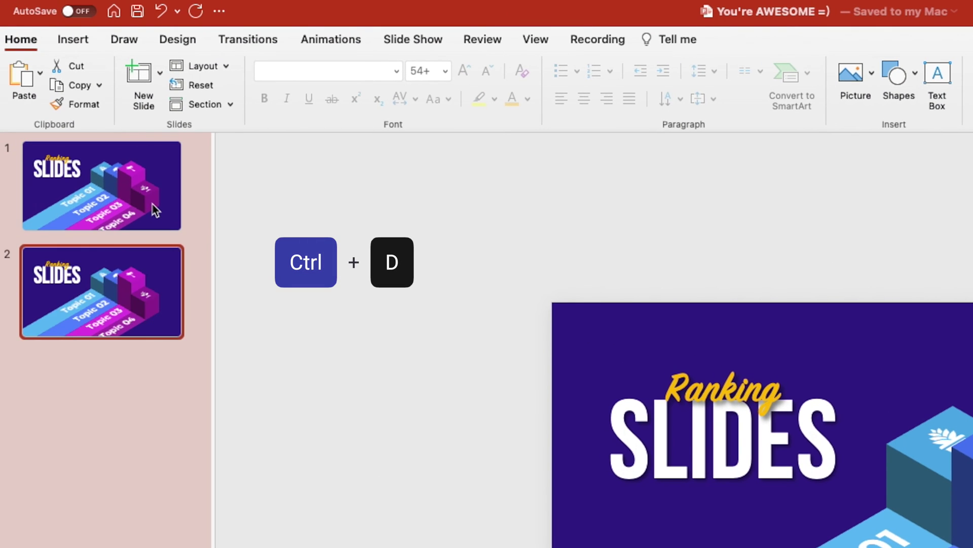
{"action": "left_click_drag", "start_coordinate": [685, 319], "coordinate": [681, 365]}
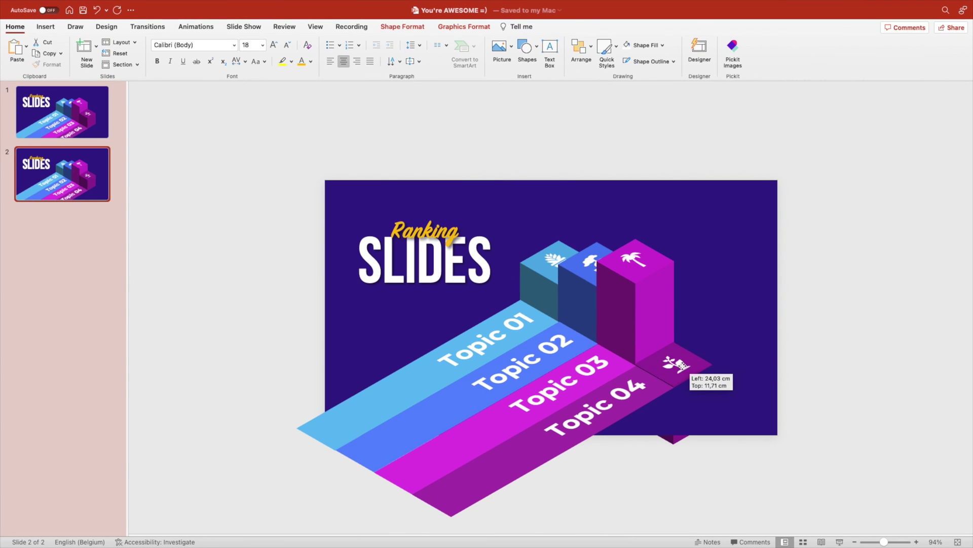
{"action": "left_click_drag", "start_coordinate": [659, 261], "coordinate": [657, 345]}
{"action": "left_click_drag", "start_coordinate": [623, 264], "coordinate": [623, 321]}
{"action": "left_click_drag", "start_coordinate": [579, 261], "coordinate": [581, 297]}
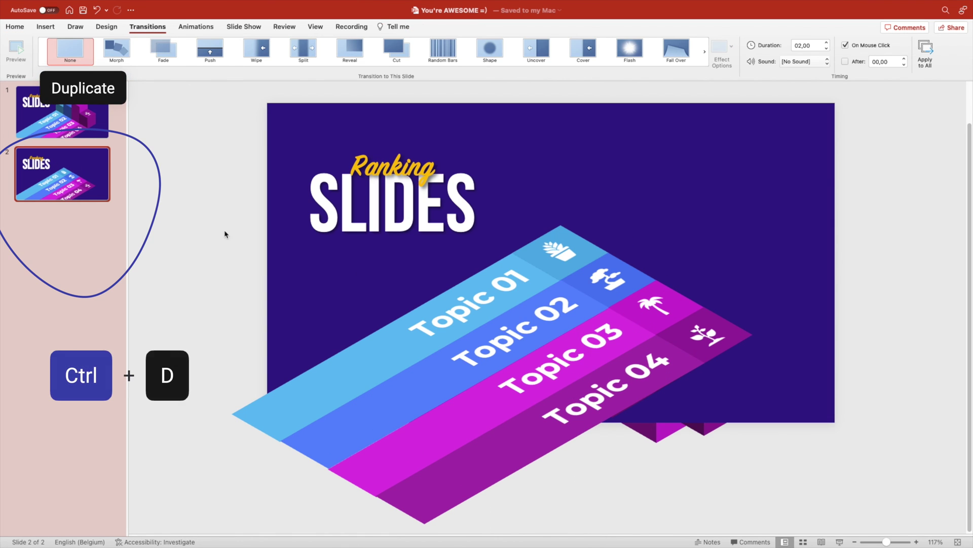
Step: Duplicate the flat slide repeatedly, raising one more topic cube on each copy
{"action": "key", "text": "ctrl+d"}
{"action": "left_click_drag", "start_coordinate": [591, 245], "coordinate": [589, 205]}
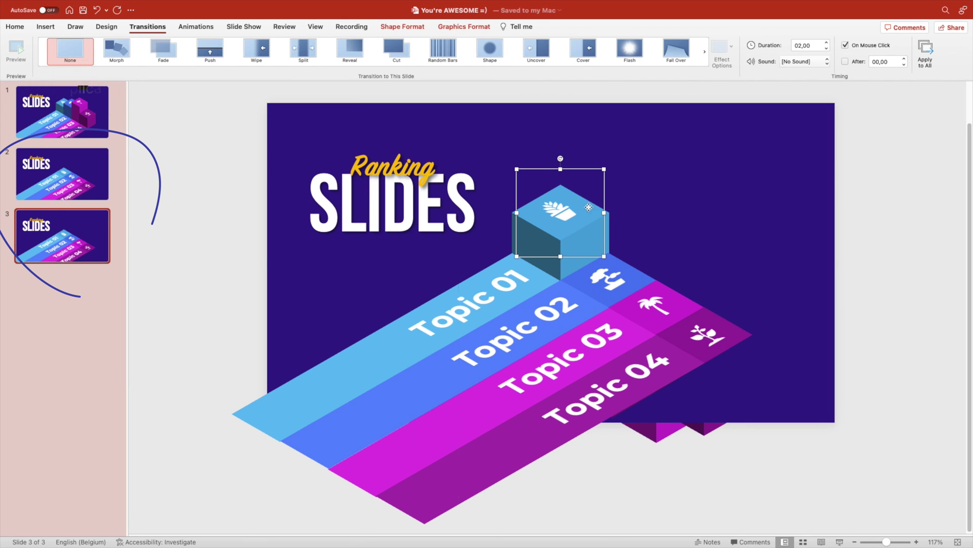
{"action": "left_click", "coordinate": [85, 252]}
{"action": "key", "text": "ctrl+d"}
{"action": "left_click_drag", "start_coordinate": [629, 282], "coordinate": [628, 211]}
{"action": "left_click_drag", "start_coordinate": [586, 289], "coordinate": [616, 196]}
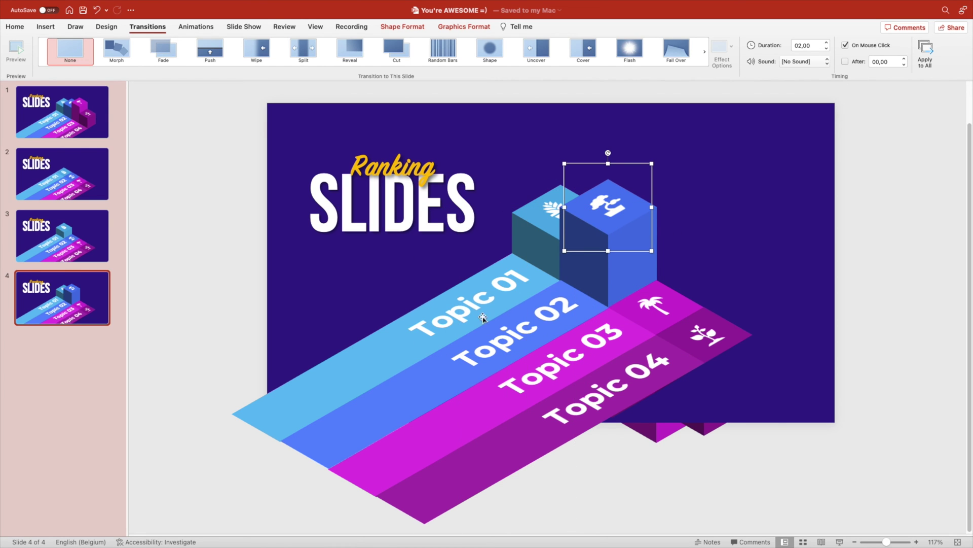
{"action": "left_click_drag", "start_coordinate": [653, 306], "coordinate": [652, 203]}
{"action": "left_click_drag", "start_coordinate": [705, 325], "coordinate": [718, 265]}
{"action": "left_click", "coordinate": [885, 268]}
Step: Review slides 1 and 2 to compare the raised and flattened cubes
{"action": "left_click", "coordinate": [68, 128]}
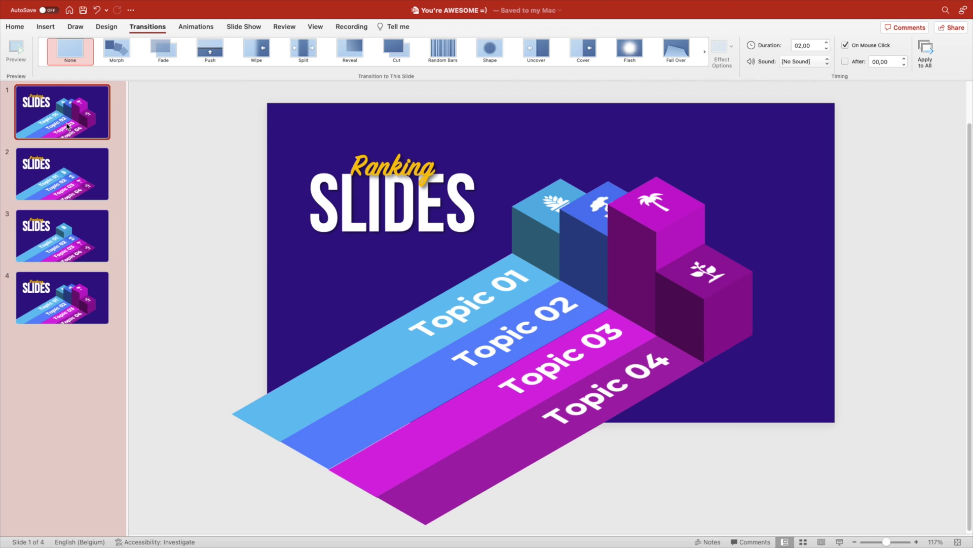
{"action": "left_click", "coordinate": [71, 177]}
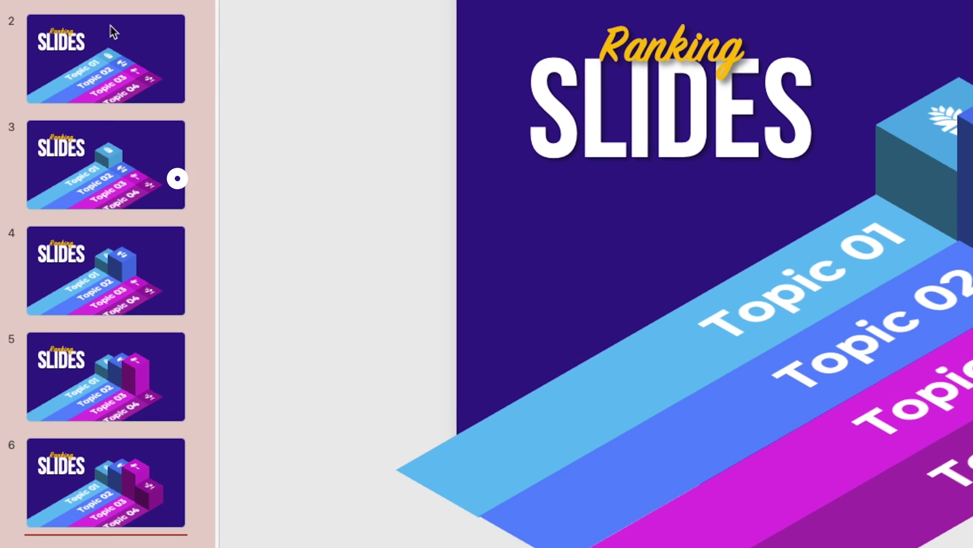
{"action": "left_click", "coordinate": [117, 55]}
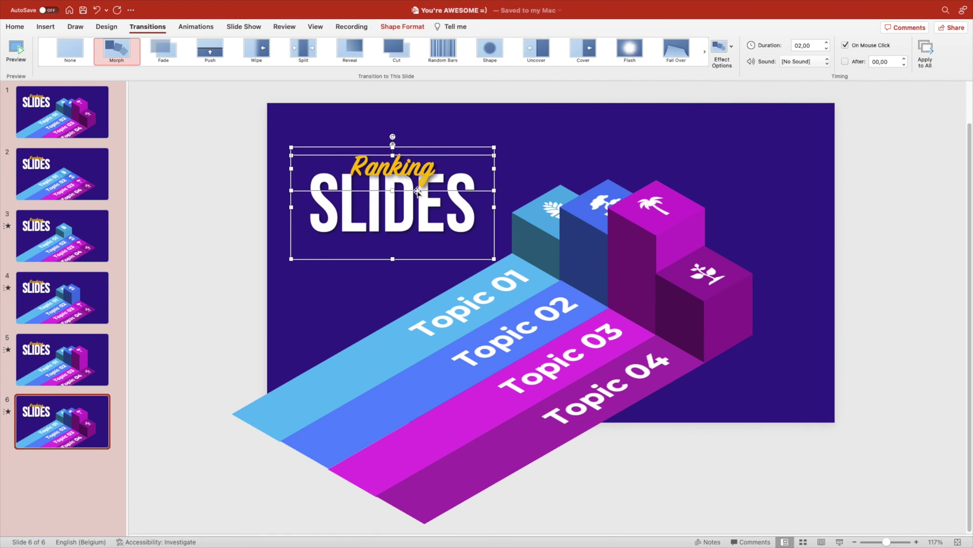
Step: On slide 3, select the Ranking SLIDES title and move it upward
{"action": "left_click", "coordinate": [93, 169]}
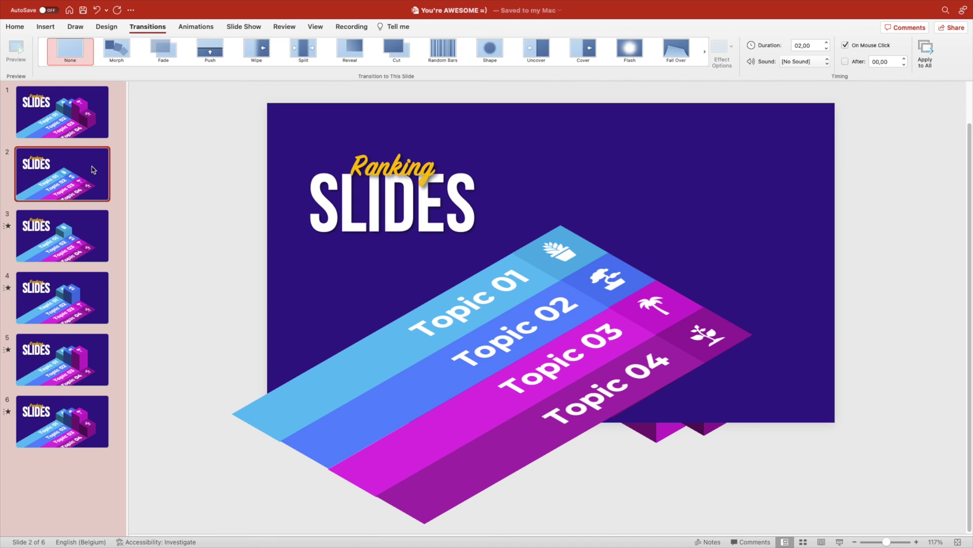
{"action": "left_click", "coordinate": [96, 223]}
{"action": "left_click", "coordinate": [392, 203]}
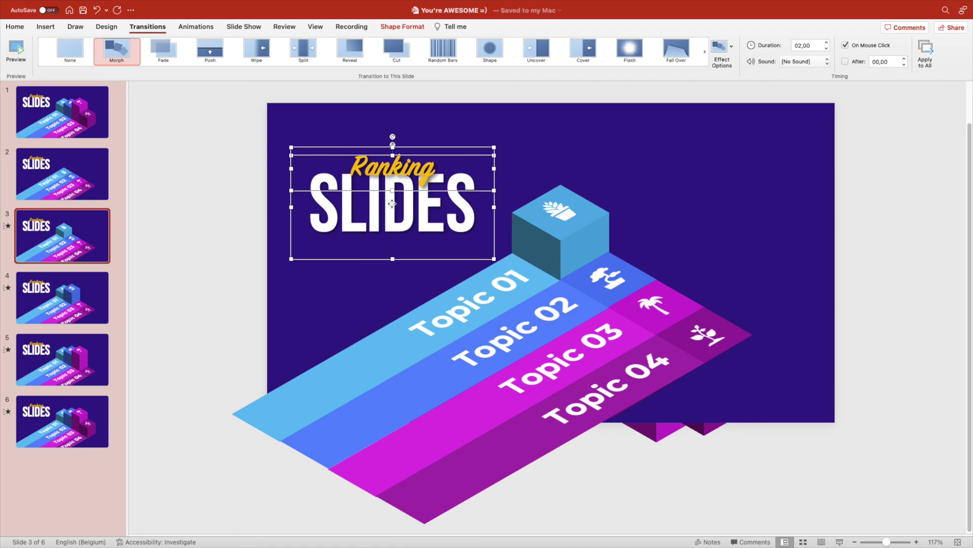
{"action": "left_click_drag", "start_coordinate": [409, 192], "coordinate": [410, 158]}
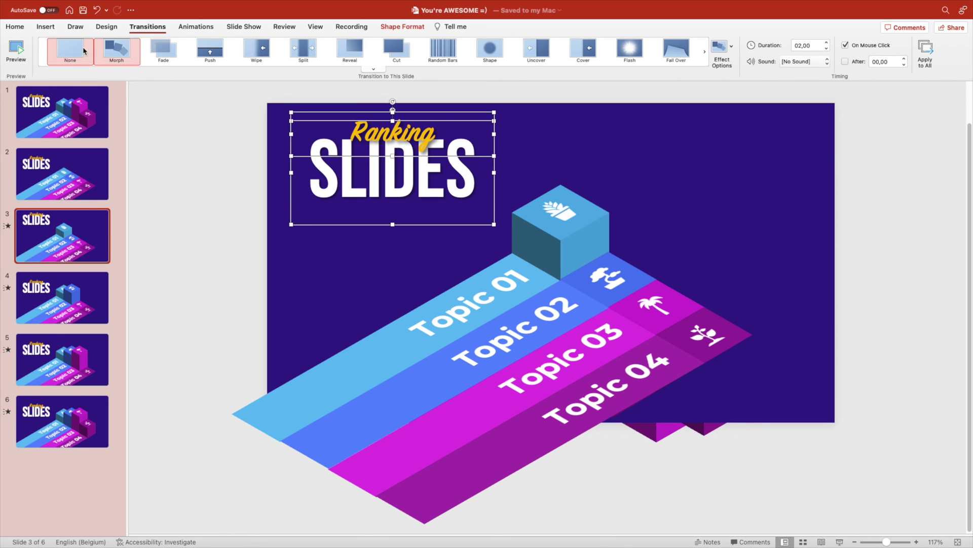
Step: Shrink the title to 36 pt and place it in the top-left corner
{"action": "left_click", "coordinate": [14, 27]}
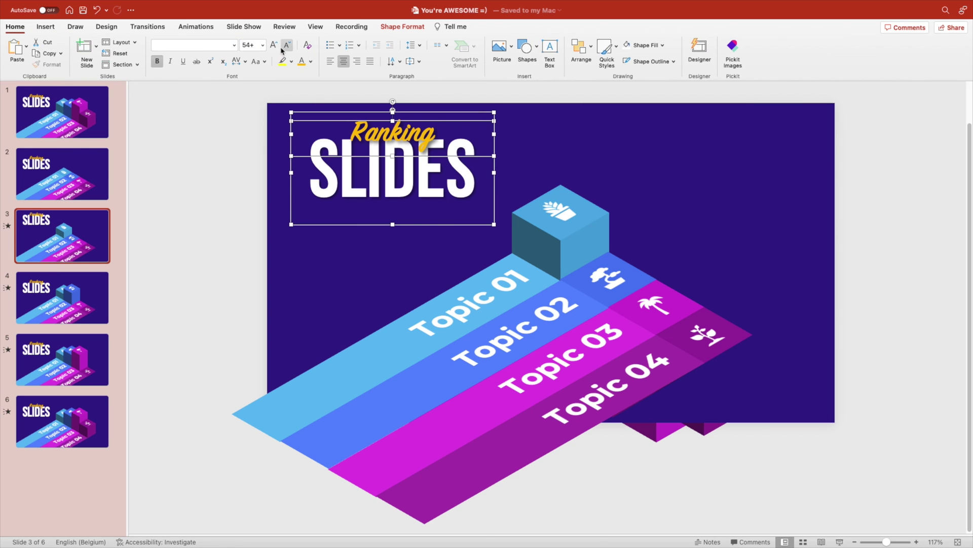
{"action": "left_click", "coordinate": [283, 48]}
{"action": "left_click", "coordinate": [284, 48]}
{"action": "left_click", "coordinate": [284, 46]}
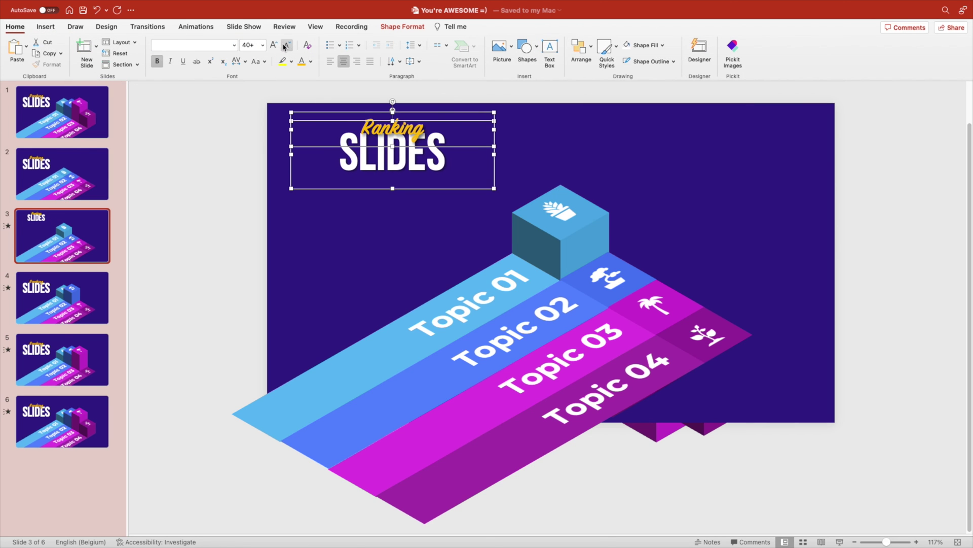
{"action": "left_click", "coordinate": [284, 47]}
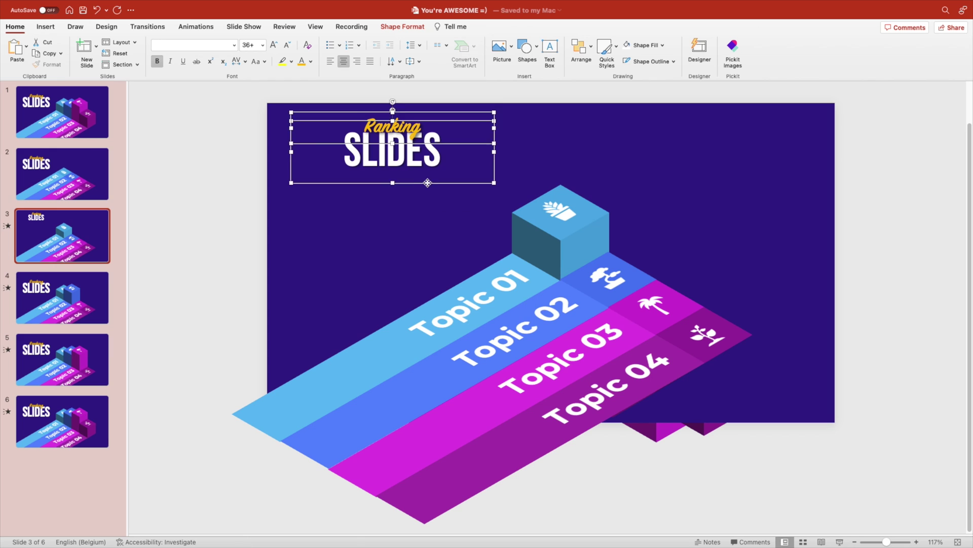
{"action": "left_click_drag", "start_coordinate": [428, 183], "coordinate": [428, 182]}
{"action": "left_click", "coordinate": [229, 199]}
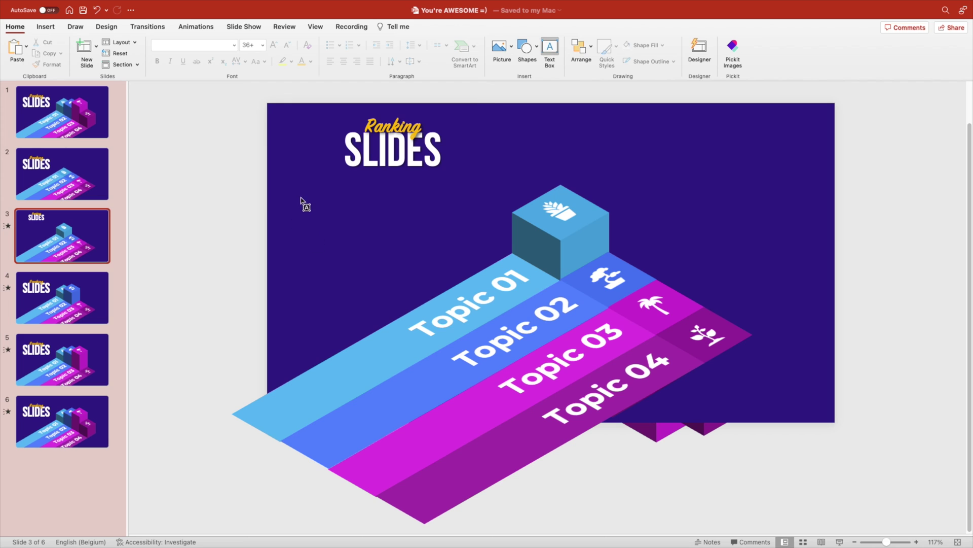
Step: Add a 'Topic 01' text box below the title in light-blue Montserrat Bold, narrowed to fit
{"action": "left_click_drag", "start_coordinate": [301, 198], "coordinate": [436, 211]}
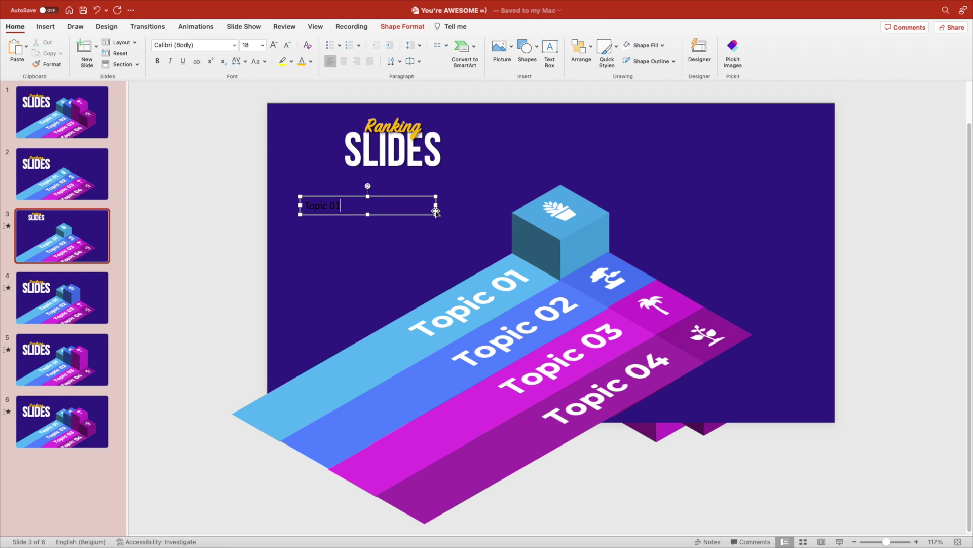
{"action": "key", "text": "super+a"}
{"action": "left_click", "coordinate": [183, 45]}
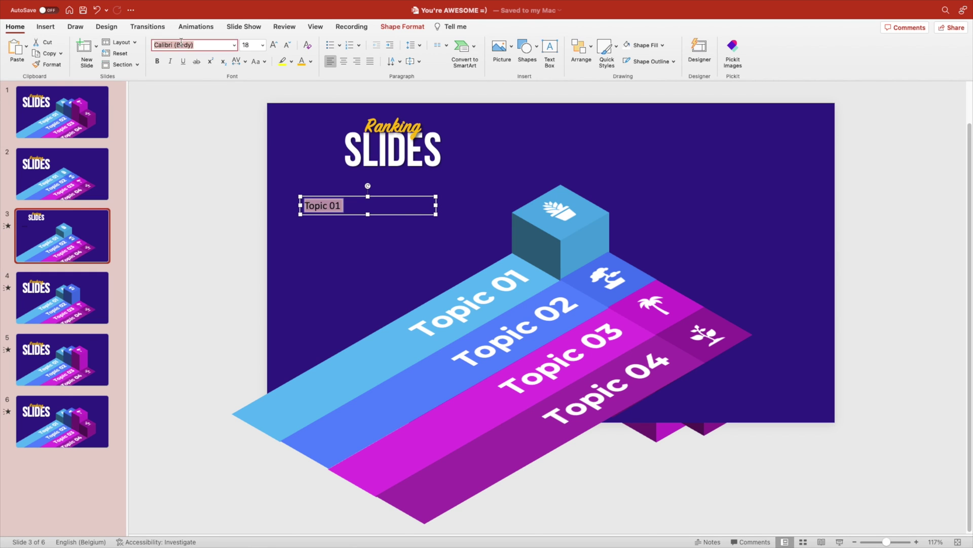
{"action": "type", "text": "Mo"}
{"action": "key", "text": "Return"}
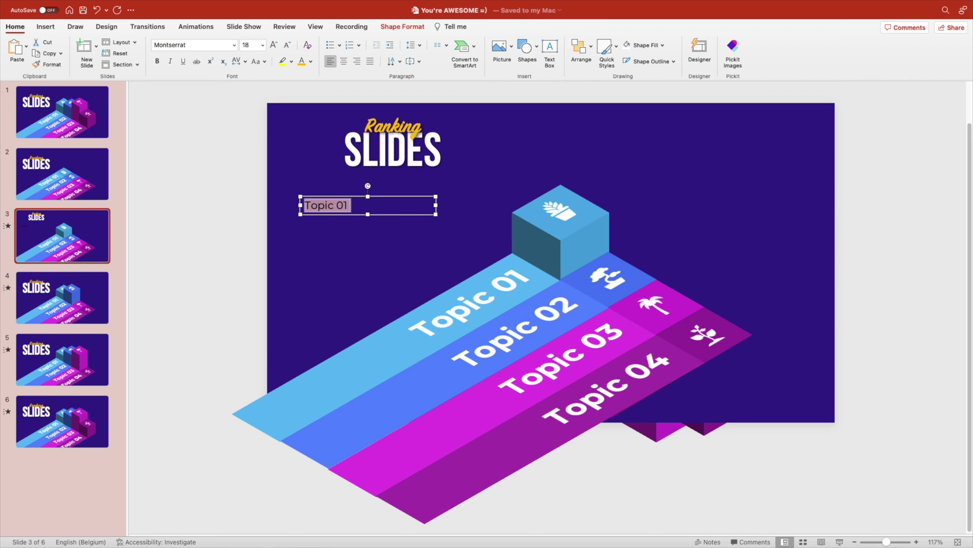
{"action": "left_click", "coordinate": [235, 45]}
{"action": "mouse_move", "coordinate": [284, 133]}
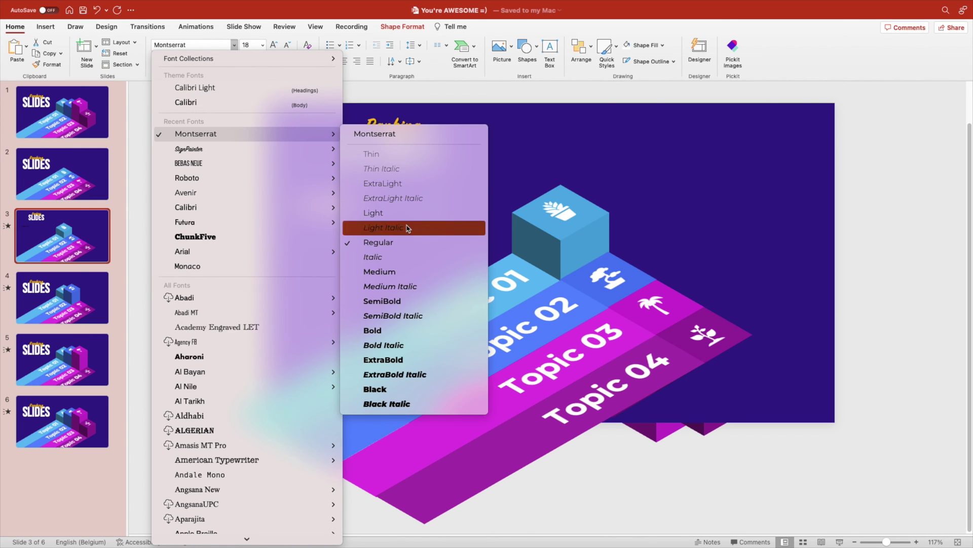
{"action": "left_click", "coordinate": [375, 330]}
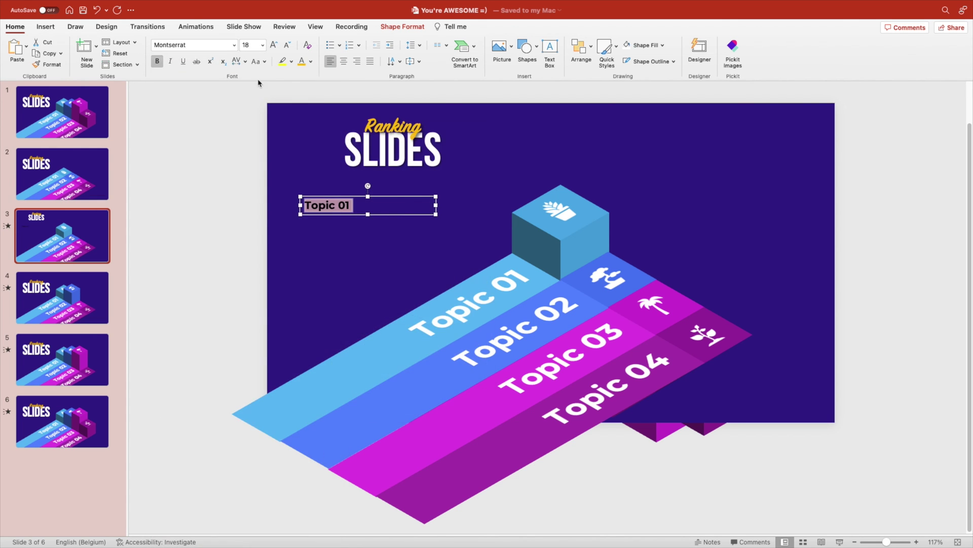
{"action": "left_click", "coordinate": [311, 62]}
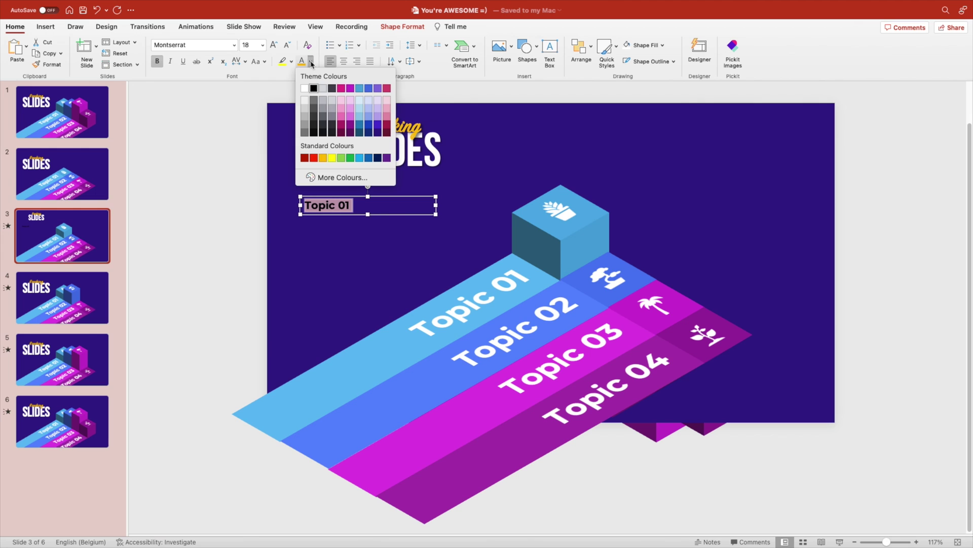
{"action": "left_click", "coordinate": [359, 88]}
{"action": "left_click_drag", "start_coordinate": [436, 205], "coordinate": [348, 200]}
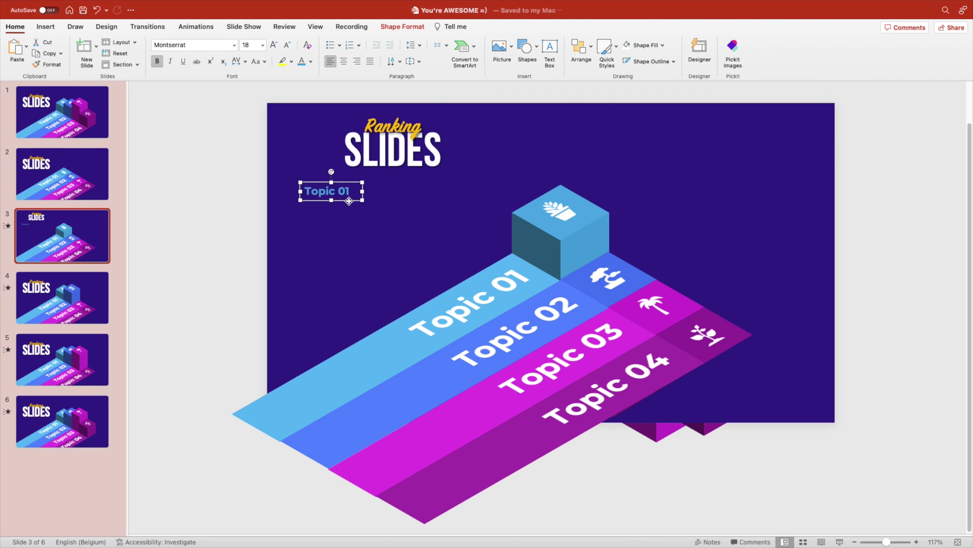
{"action": "left_click", "coordinate": [357, 219]}
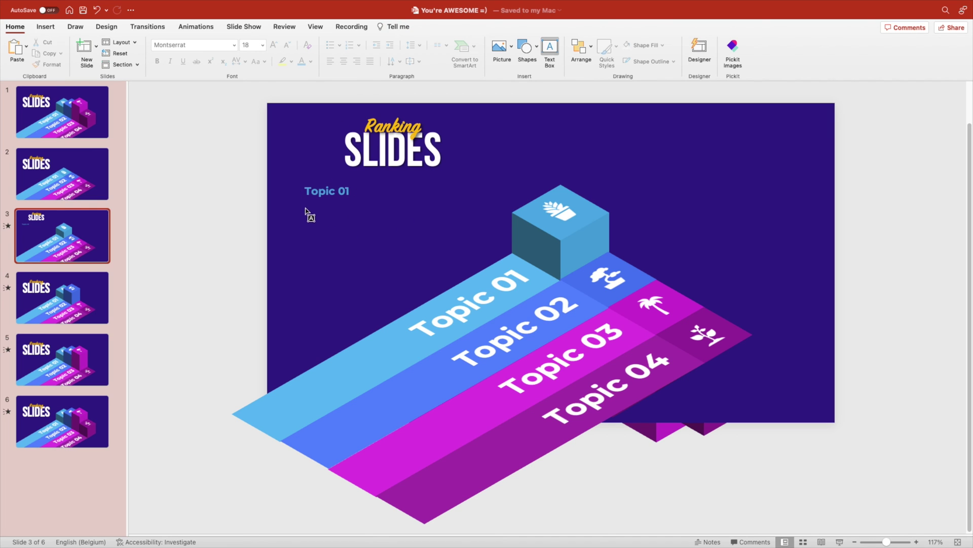
Step: Paste the Lorem ipsum description into a text box beneath Topic 01 and adjust the text colour
{"action": "left_click_drag", "start_coordinate": [306, 209], "coordinate": [438, 241]}
{"action": "key", "text": "super+v"}
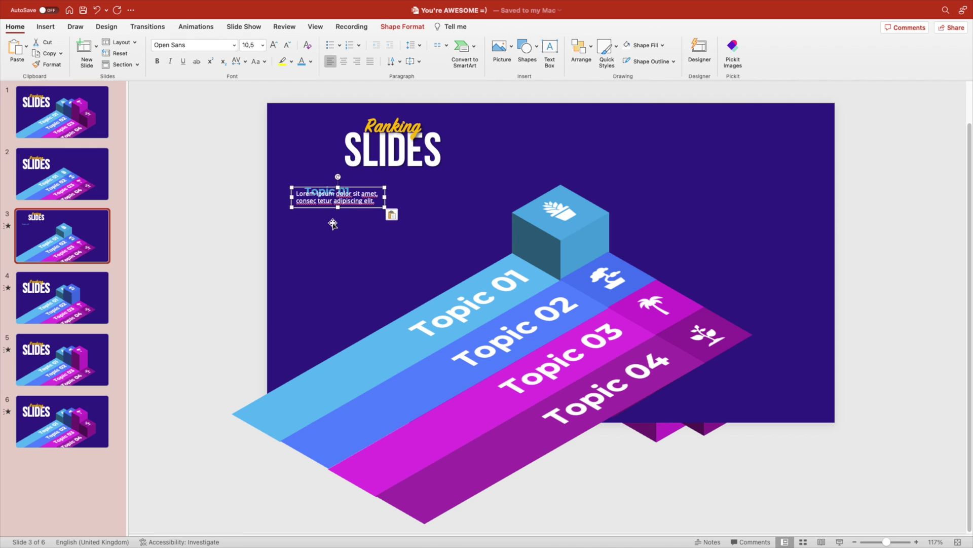
{"action": "left_click_drag", "start_coordinate": [330, 210], "coordinate": [340, 224]}
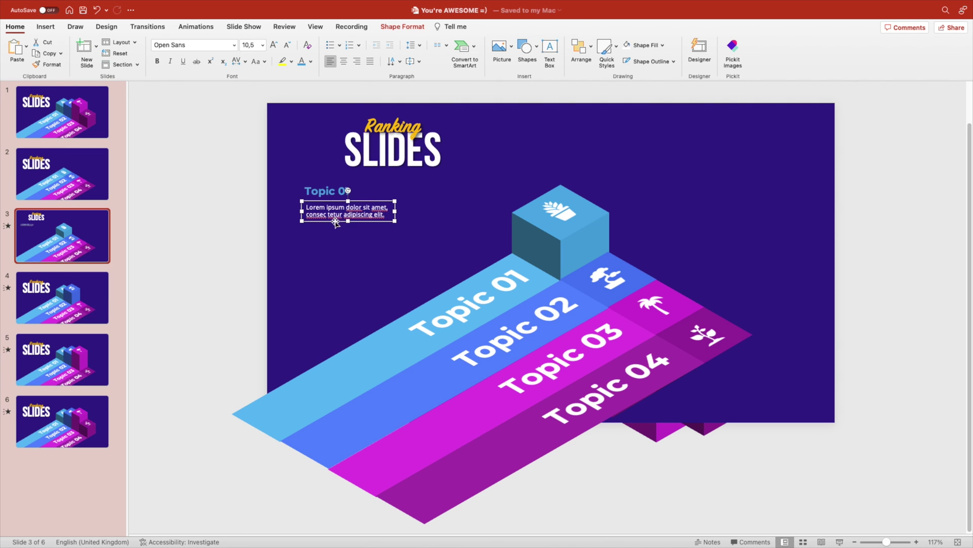
{"action": "left_click", "coordinate": [331, 191]}
{"action": "left_click", "coordinate": [311, 61]}
{"action": "left_click", "coordinate": [361, 119]}
{"action": "left_click", "coordinate": [239, 224]}
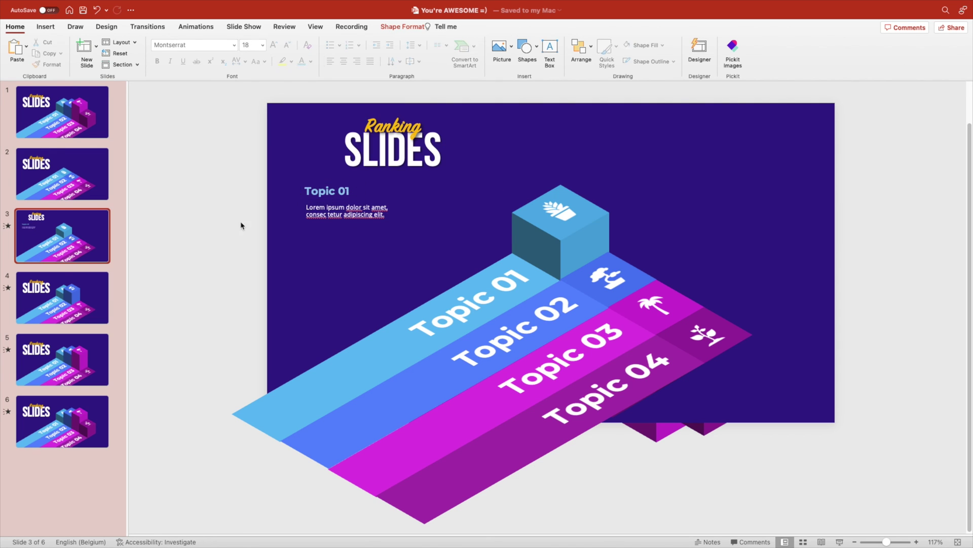
Step: Shift the Topic 01 heading and description slightly right and duplicate the pair directly below
{"action": "mouse_move", "coordinate": [347, 182]}
{"action": "left_mouse_down"}
{"action": "mouse_move", "coordinate": [361, 182]}
{"action": "mouse_move", "coordinate": [343, 182]}
{"action": "left_mouse_up"}
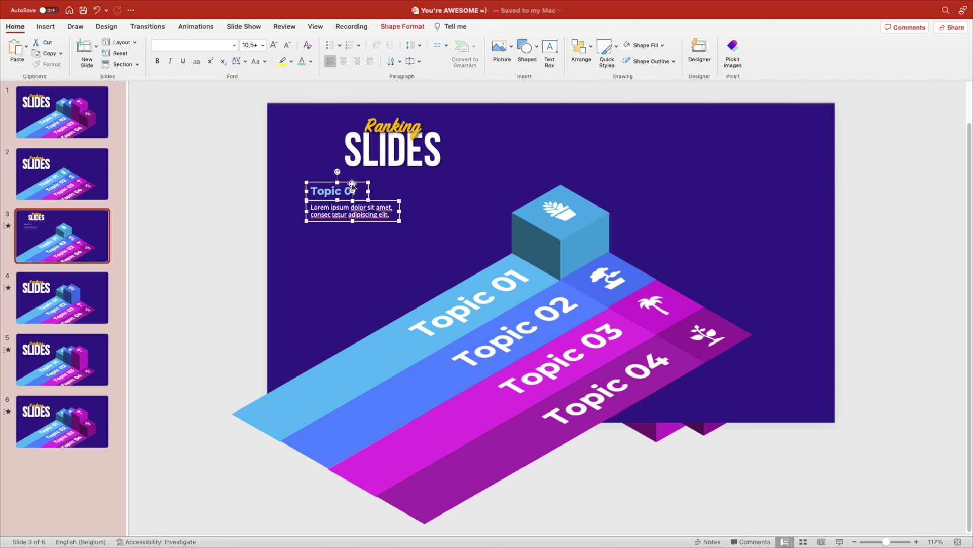
{"action": "left_click_drag", "start_coordinate": [358, 185], "coordinate": [350, 237]}
{"action": "left_click", "coordinate": [351, 237]}
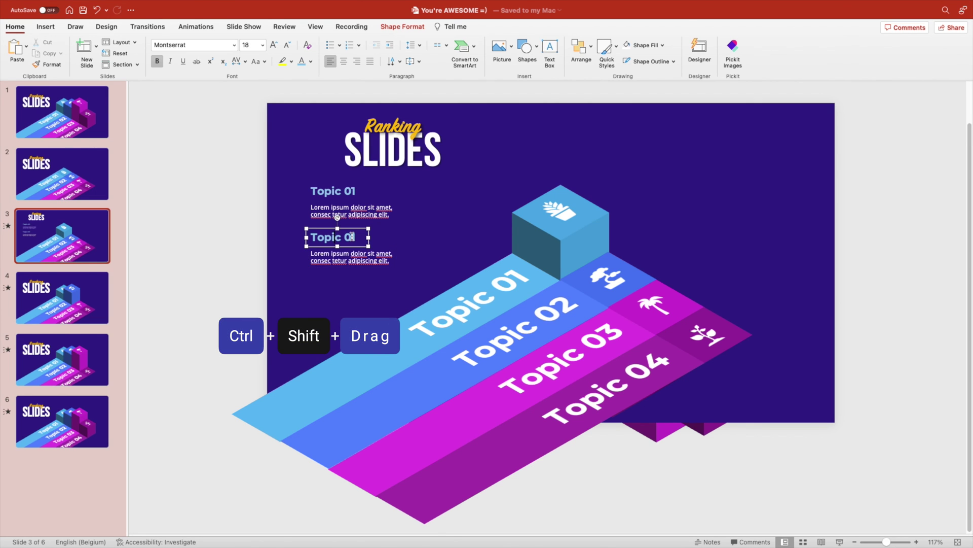
Step: Renumber the copied heading to Topic 02 and colour it darker blue
{"action": "type", "text": "2"}
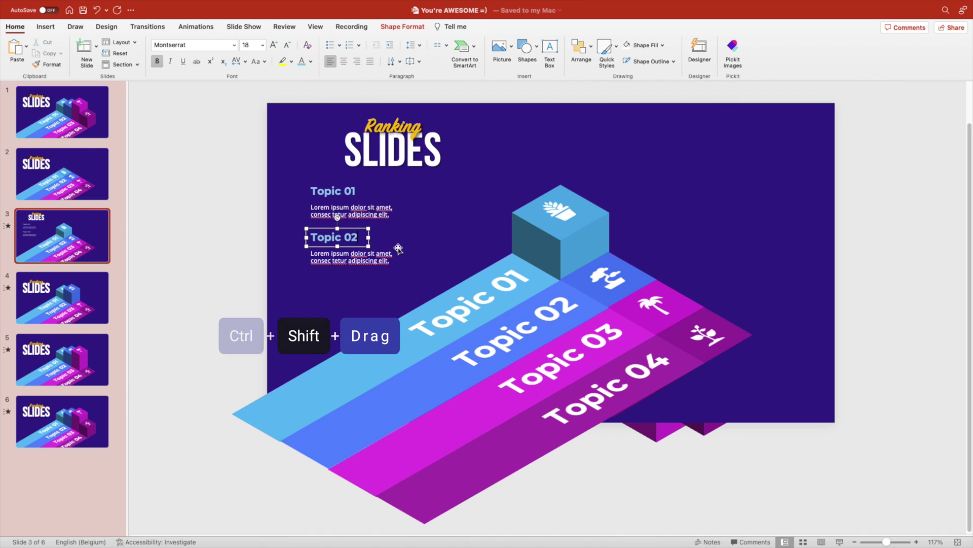
{"action": "left_click", "coordinate": [359, 228]}
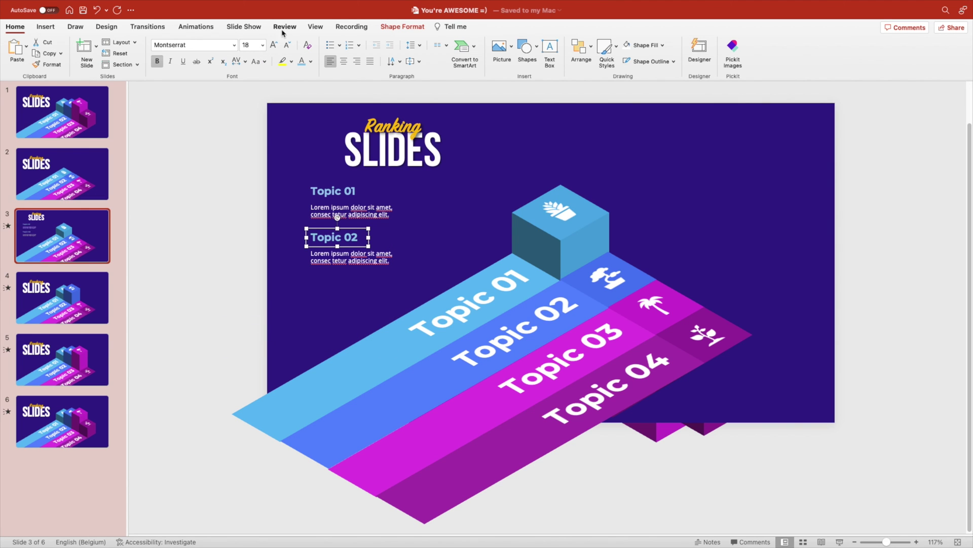
{"action": "left_click", "coordinate": [311, 60]}
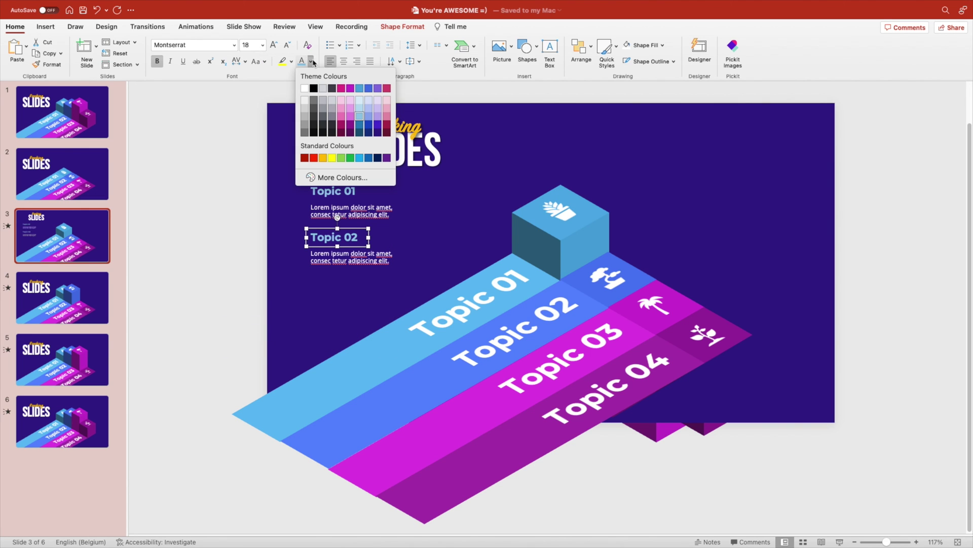
{"action": "left_click", "coordinate": [368, 89]}
Step: Copy all four topic boxes to the slide's right side, right-aligned and lined up on their right edges
{"action": "left_click", "coordinate": [366, 262], "text": "shift"}
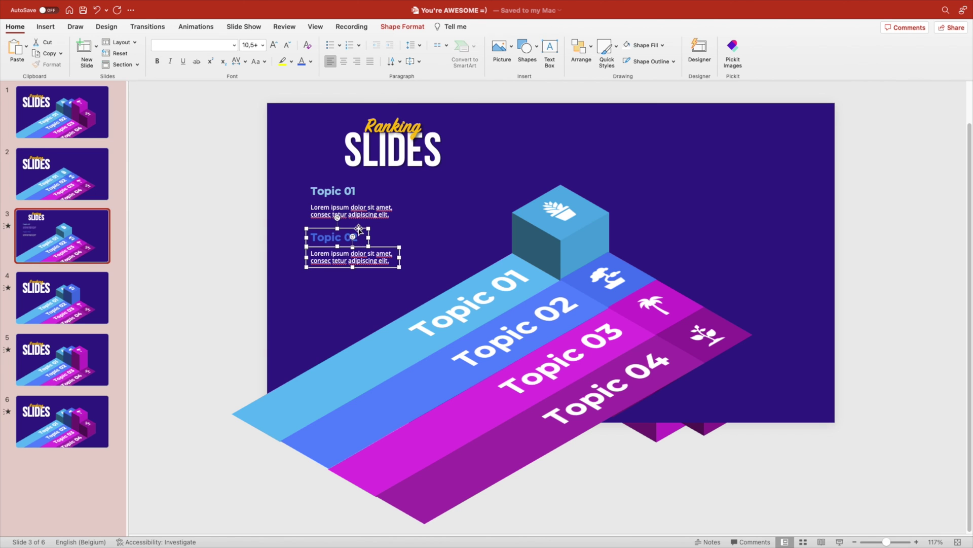
{"action": "left_click", "coordinate": [346, 204], "text": "shift"}
{"action": "left_click", "coordinate": [347, 184], "text": "shift"}
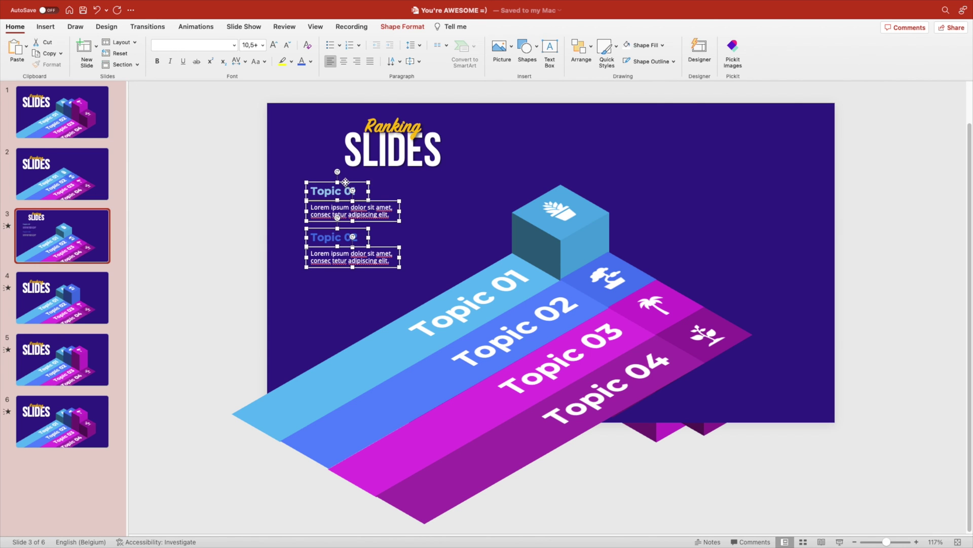
{"action": "left_click_drag", "start_coordinate": [346, 182], "coordinate": [718, 183]}
{"action": "left_click", "coordinate": [357, 61]}
{"action": "left_click", "coordinate": [580, 47]}
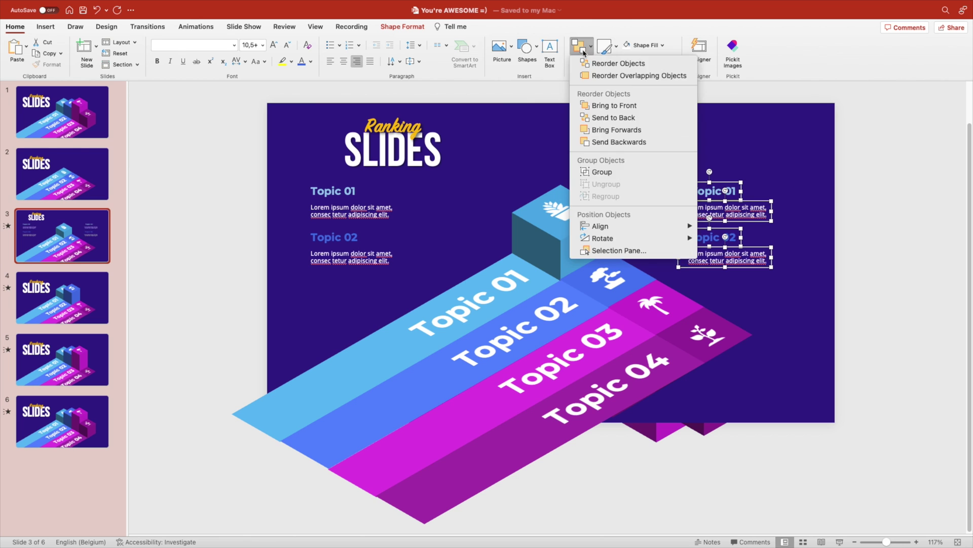
{"action": "mouse_move", "coordinate": [640, 226]}
{"action": "left_click", "coordinate": [720, 252]}
{"action": "left_click_drag", "start_coordinate": [759, 228], "coordinate": [775, 229]}
Step: Colour the upper right heading pink and the lower right heading darker magenta
{"action": "left_click", "coordinate": [765, 191]}
{"action": "left_click", "coordinate": [786, 239], "text": "shift"}
{"action": "left_click", "coordinate": [313, 62]}
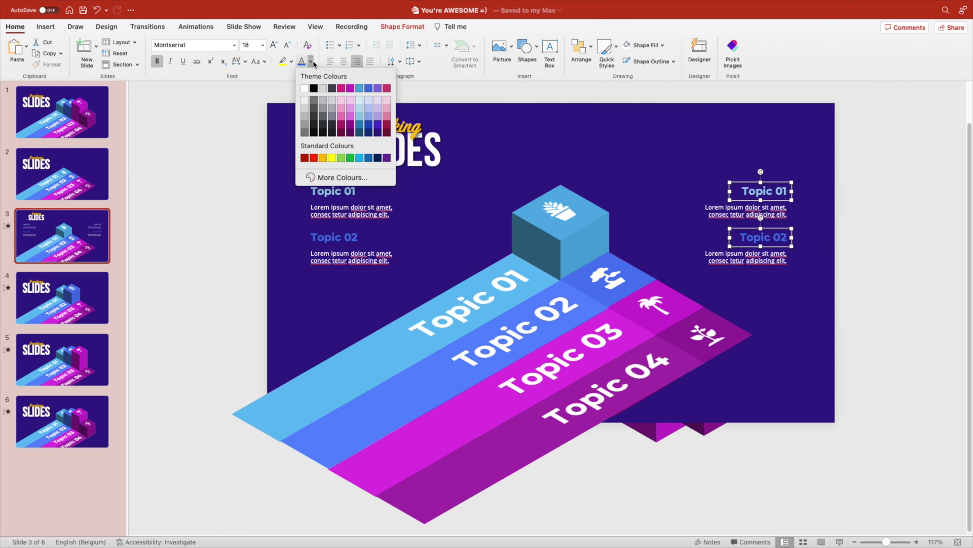
{"action": "left_click", "coordinate": [341, 88]}
{"action": "left_click", "coordinate": [763, 237]}
{"action": "left_click", "coordinate": [310, 61]}
{"action": "left_click", "coordinate": [350, 126]}
{"action": "left_click", "coordinate": [886, 280]}
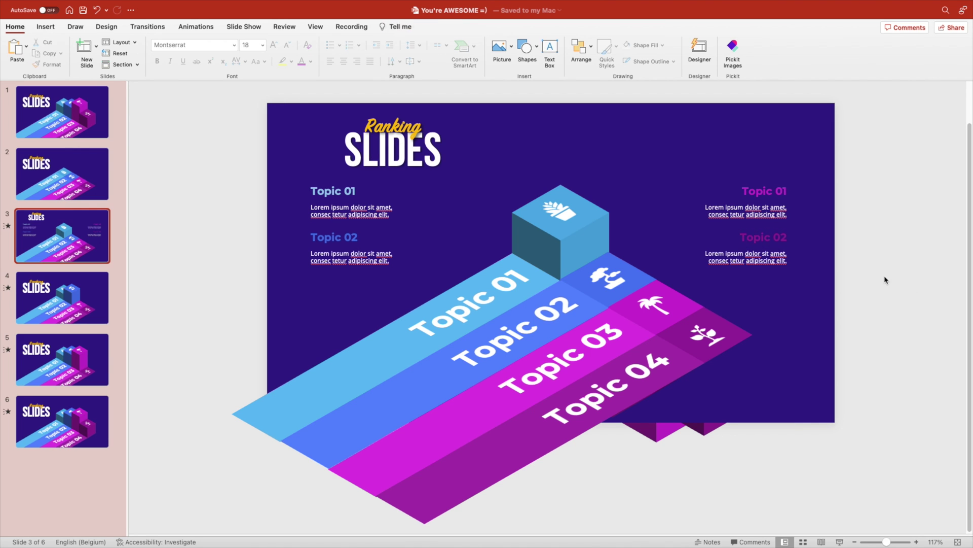
Step: Renumber the right-hand headings to Topic 03 and Topic 04
{"action": "double_click", "coordinate": [783, 191]}
{"action": "type", "text": "03"}
{"action": "double_click", "coordinate": [778, 236]}
{"action": "type", "text": "04"}
{"action": "left_click", "coordinate": [884, 271]}
{"action": "left_click_drag", "start_coordinate": [225, 176], "coordinate": [428, 284]}
{"action": "left_click", "coordinate": [250, 256]}
{"action": "left_click_drag", "start_coordinate": [234, 225], "coordinate": [255, 261]}
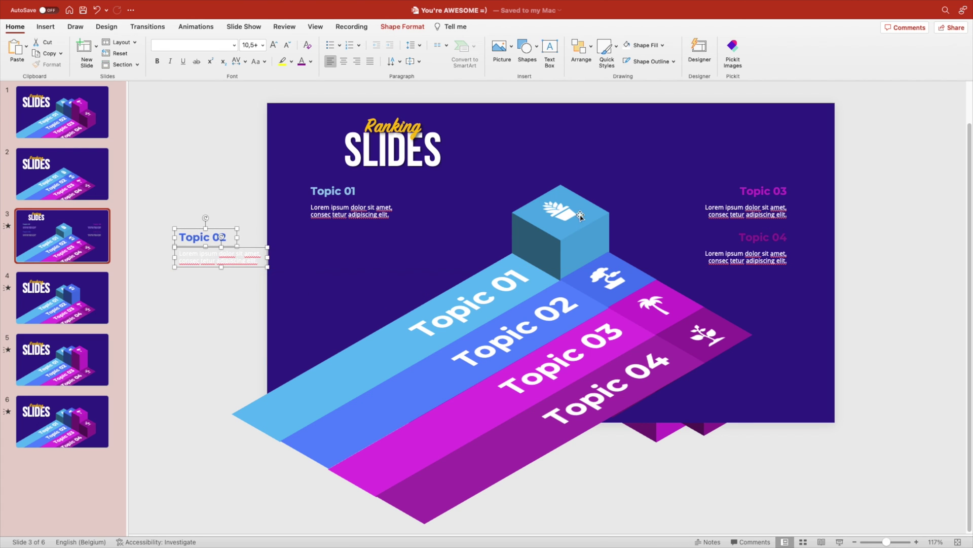
Step: Move the Topic 02 pair off the slide's left edge and Topics 03 and 04 off the right edge
{"action": "left_click_drag", "start_coordinate": [886, 163], "coordinate": [687, 295]}
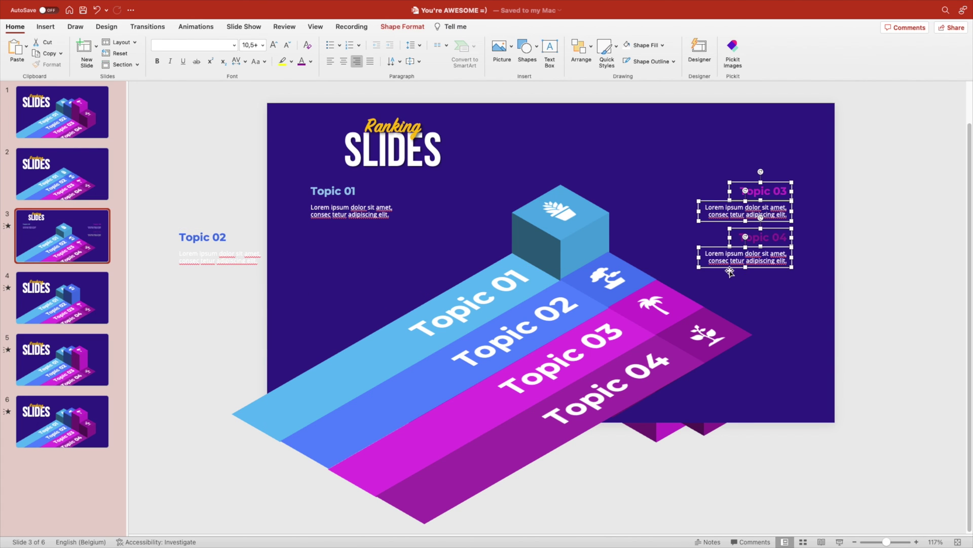
{"action": "left_click_drag", "start_coordinate": [731, 263], "coordinate": [869, 262]}
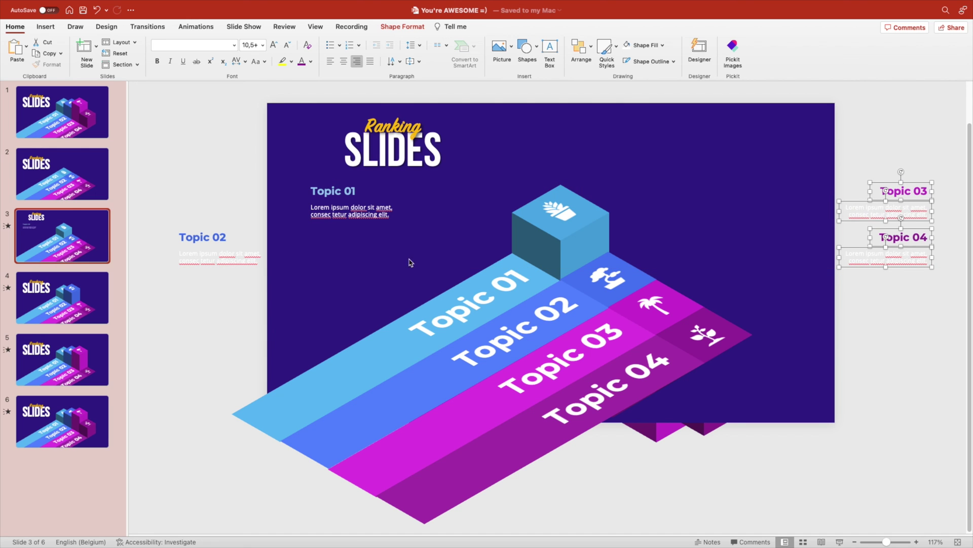
{"action": "left_click", "coordinate": [214, 241], "text": "shift"}
{"action": "left_click", "coordinate": [315, 214], "text": "shift"}
{"action": "left_click", "coordinate": [317, 195], "text": "shift"}
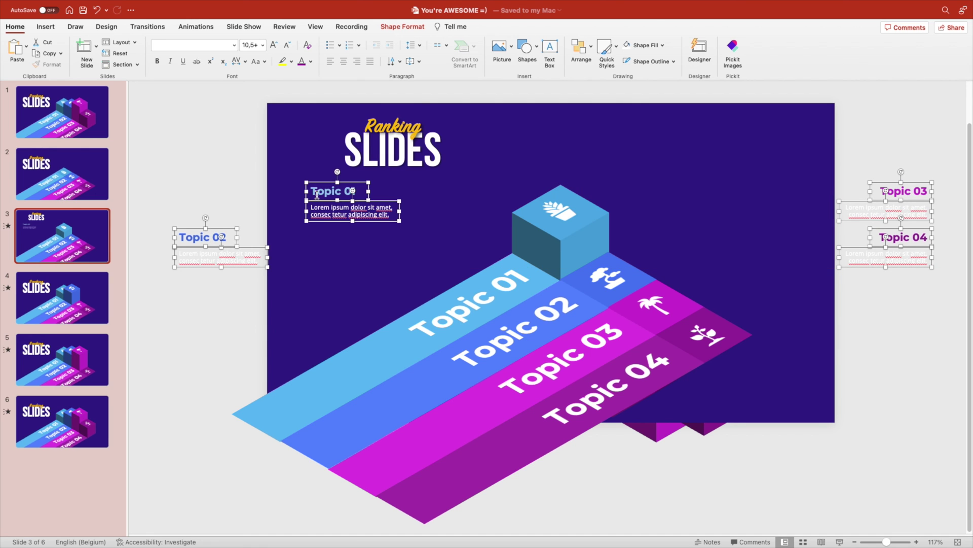
Step: Delete the Ranking SLIDES title from slides 4, 5 and 6
{"action": "left_click", "coordinate": [54, 306]}
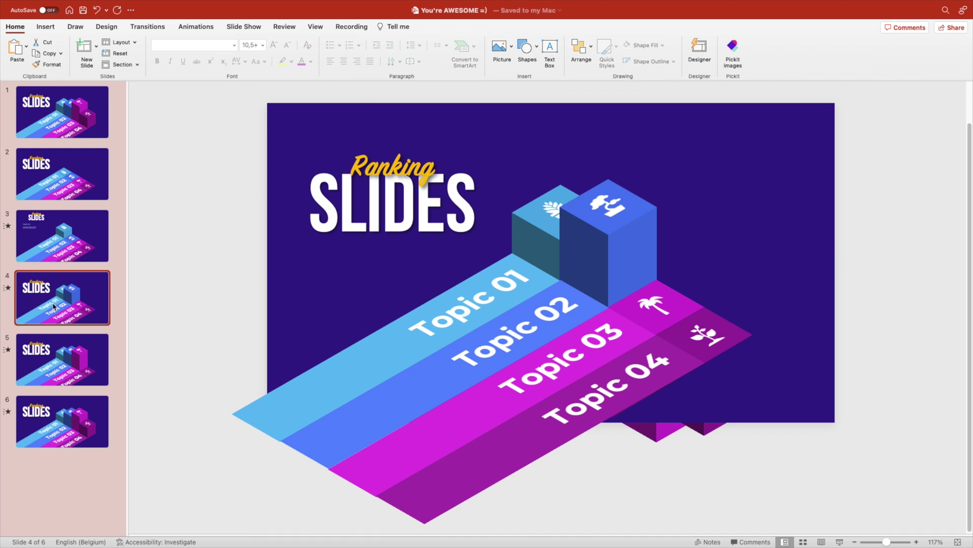
{"action": "left_click", "coordinate": [298, 178]}
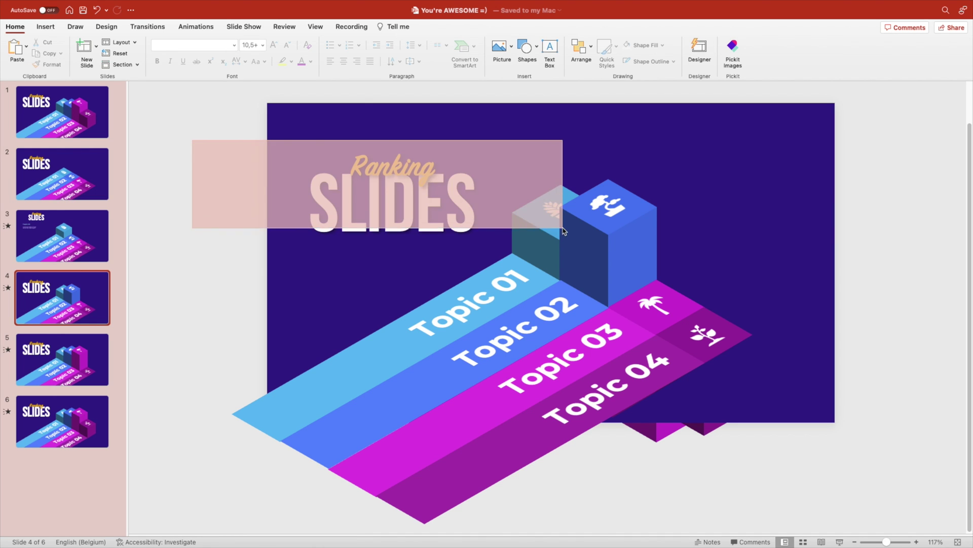
{"action": "key", "text": "Delete"}
{"action": "left_click", "coordinate": [70, 345]}
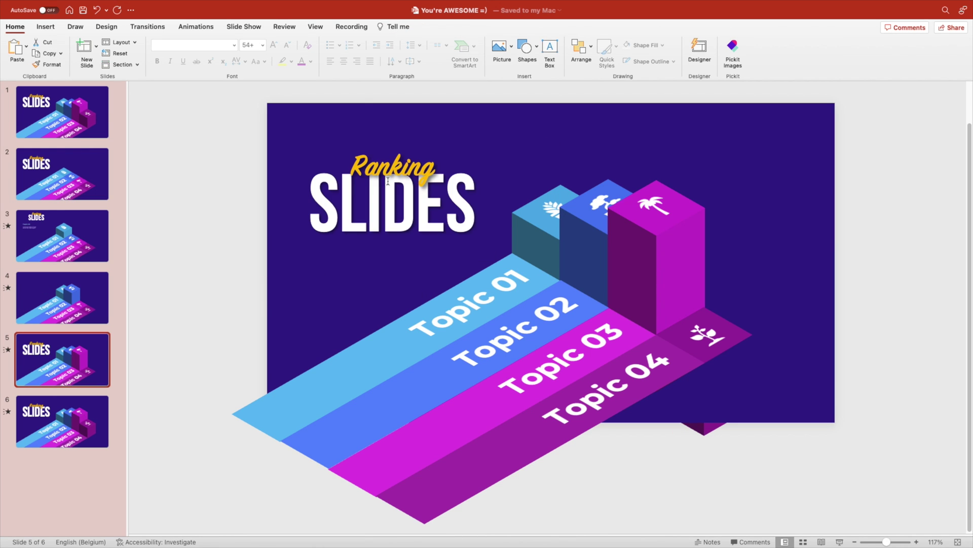
{"action": "left_click_drag", "start_coordinate": [228, 122], "coordinate": [581, 277]}
{"action": "key", "text": "Delete"}
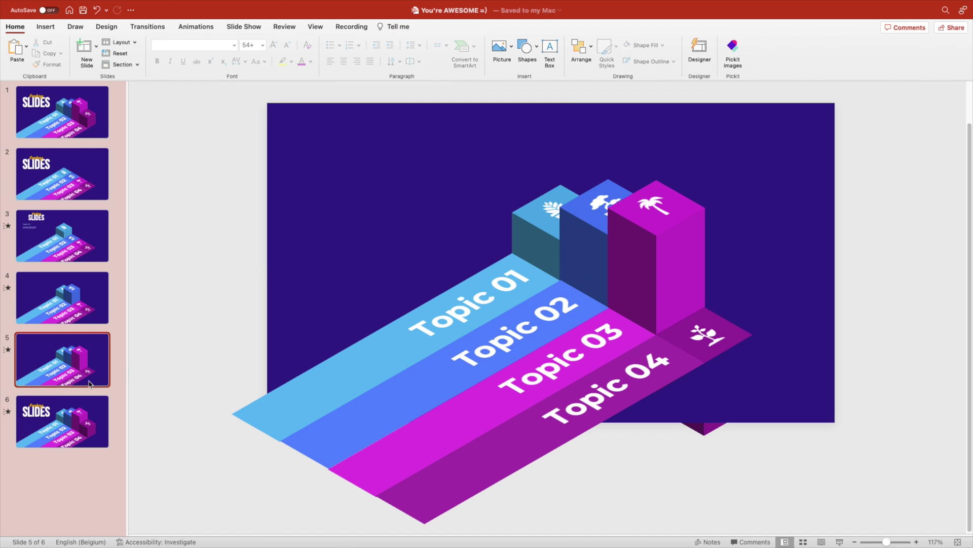
{"action": "key", "text": "Page_Down"}
{"action": "left_click_drag", "start_coordinate": [254, 134], "coordinate": [513, 280]}
{"action": "key", "text": "Delete"}
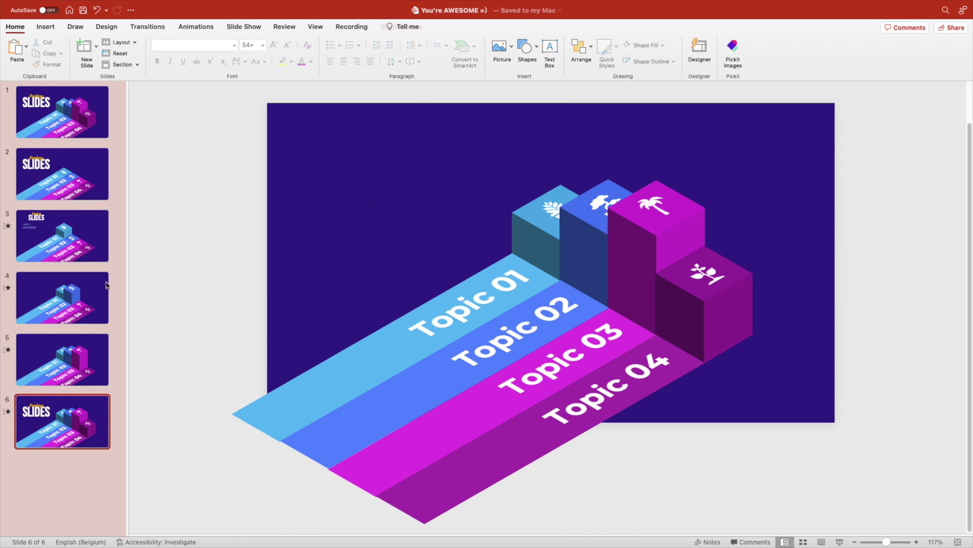
Step: On slide 3, select the Ranking SLIDES title and all four topic headings and descriptions
{"action": "left_click", "coordinate": [72, 233]}
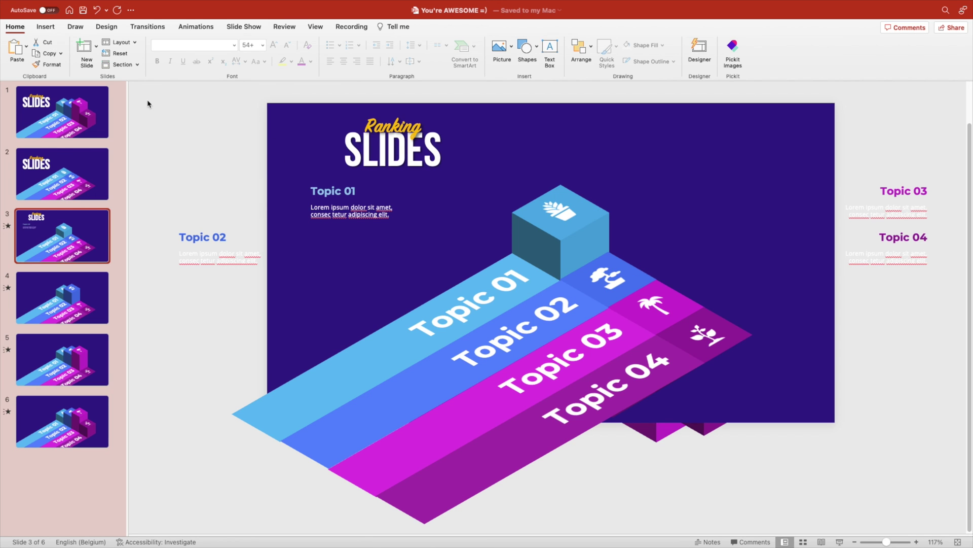
{"action": "left_click_drag", "start_coordinate": [153, 93], "coordinate": [490, 301]}
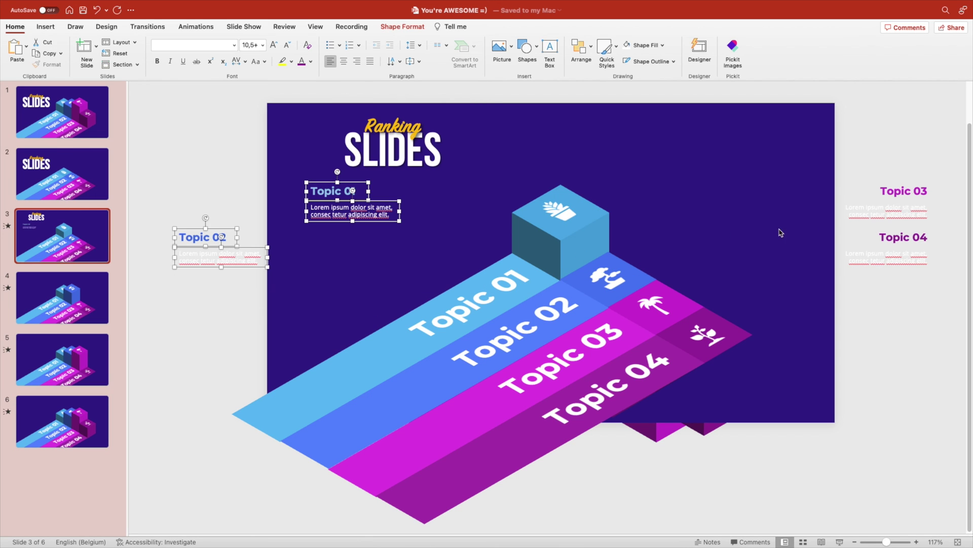
{"action": "left_click", "coordinate": [407, 128], "text": "shift"}
{"action": "left_click", "coordinate": [410, 126], "text": "shift"}
{"action": "left_click", "coordinate": [411, 120], "text": "shift"}
{"action": "left_click", "coordinate": [467, 159], "text": "shift"}
{"action": "left_click", "coordinate": [921, 186], "text": "shift"}
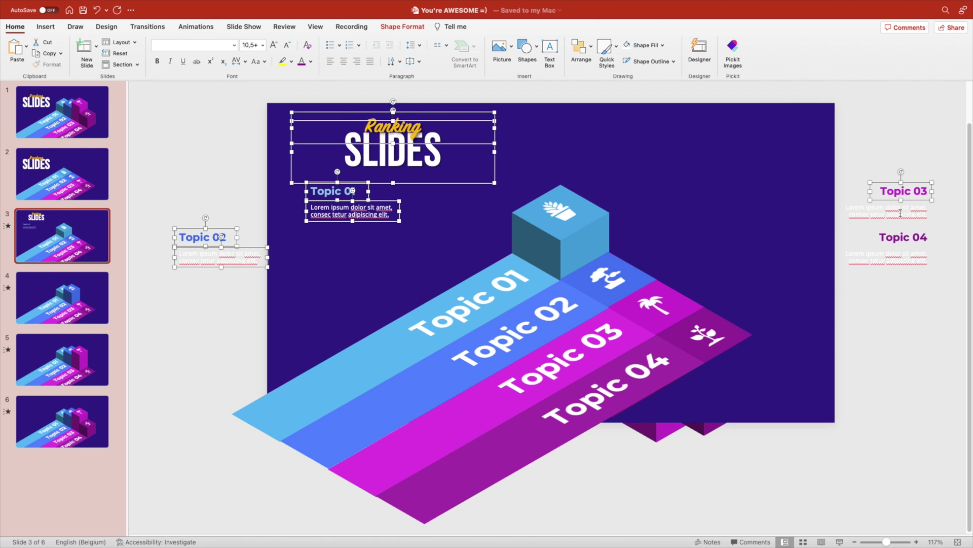
{"action": "left_click", "coordinate": [901, 213], "text": "shift"}
{"action": "left_click", "coordinate": [901, 239], "text": "shift"}
{"action": "left_click", "coordinate": [901, 257], "text": "shift"}
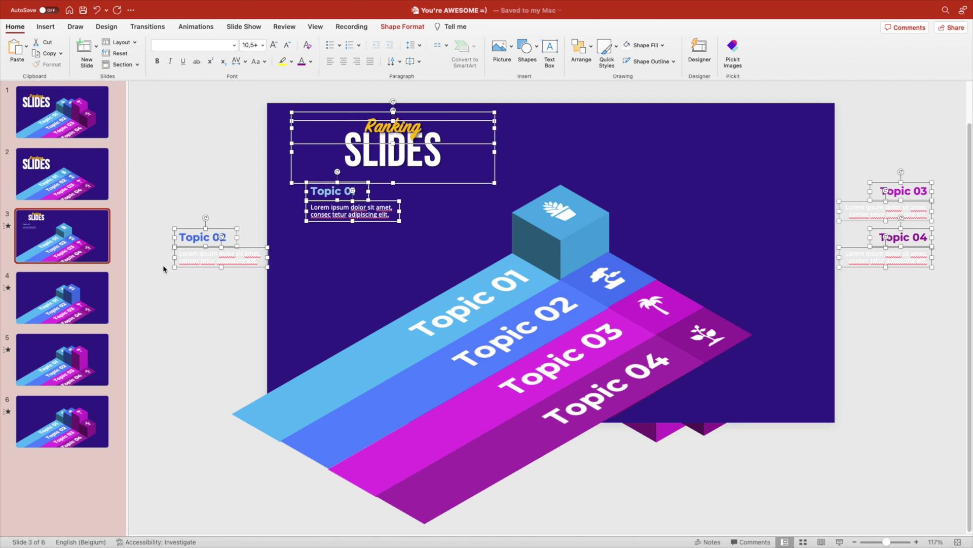
{"action": "left_click", "coordinate": [50, 251]}
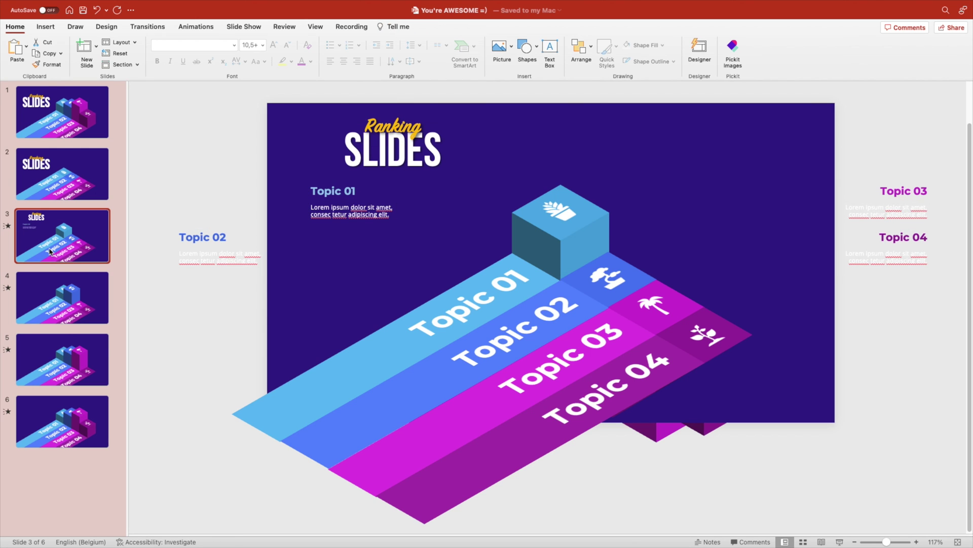
Step: Paste the title and topics onto slide 4 and move Topic 02 beneath Topic 01
{"action": "left_click", "coordinate": [46, 296]}
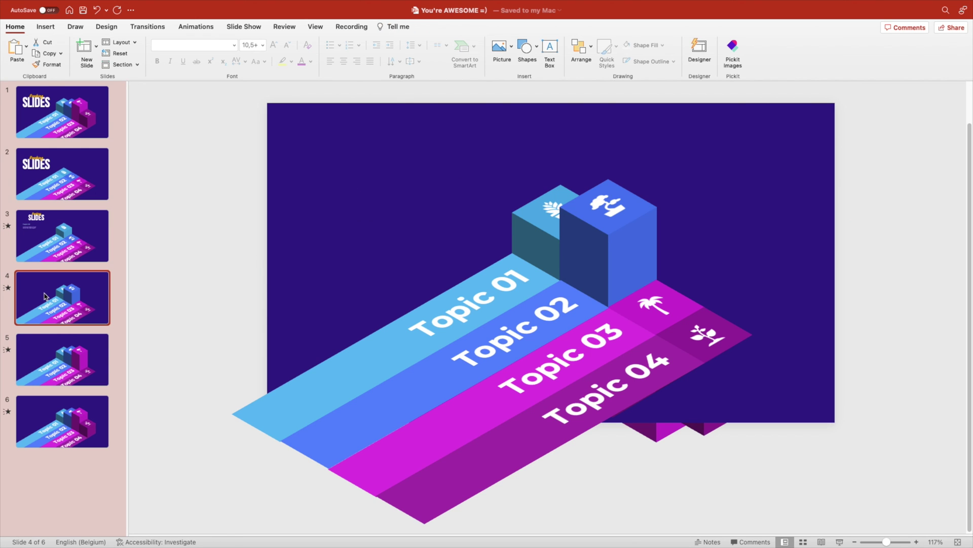
{"action": "key", "text": "ctrl+v"}
{"action": "left_click_drag", "start_coordinate": [156, 209], "coordinate": [326, 289]}
{"action": "left_click_drag", "start_coordinate": [243, 265], "coordinate": [374, 262]}
Step: Select slide 4's title and all topic boxes and paste them onto slide 5
{"action": "left_click", "coordinate": [330, 210], "text": "shift"}
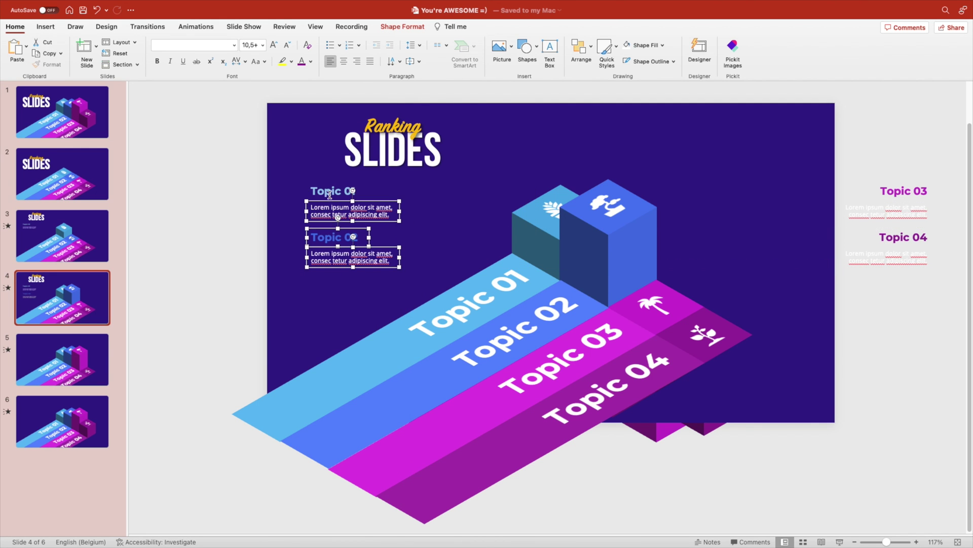
{"action": "left_click", "coordinate": [334, 191], "text": "shift"}
{"action": "left_click", "coordinate": [393, 127], "text": "shift"}
{"action": "left_click", "coordinate": [913, 191], "text": "shift"}
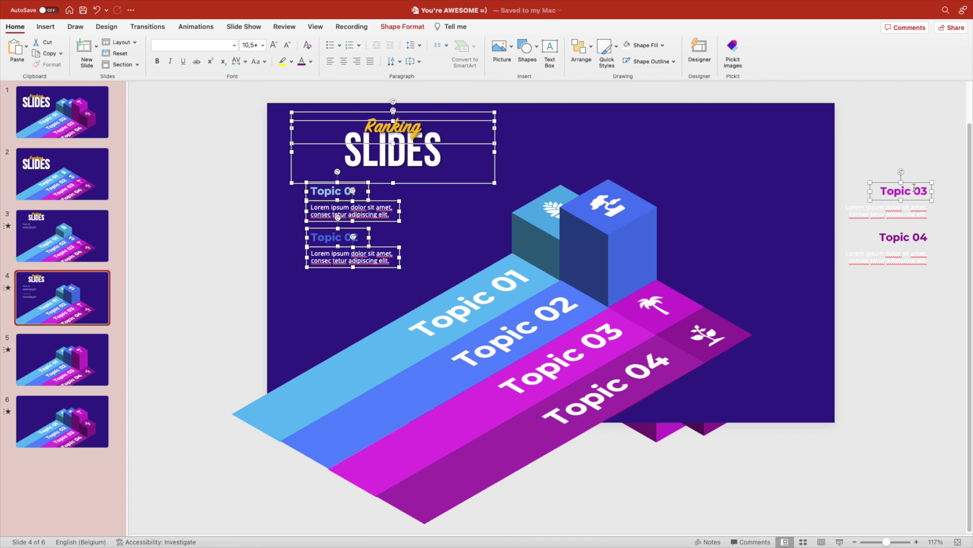
{"action": "left_click", "coordinate": [910, 212], "text": "shift"}
{"action": "left_click", "coordinate": [911, 238], "text": "shift"}
{"action": "left_click", "coordinate": [911, 260], "text": "shift"}
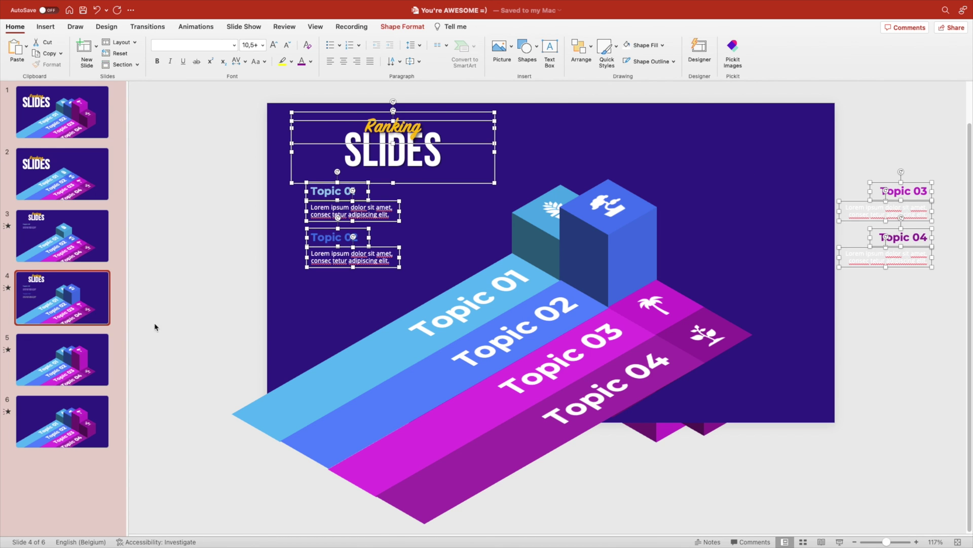
{"action": "left_click", "coordinate": [40, 364]}
{"action": "key", "text": "super+v"}
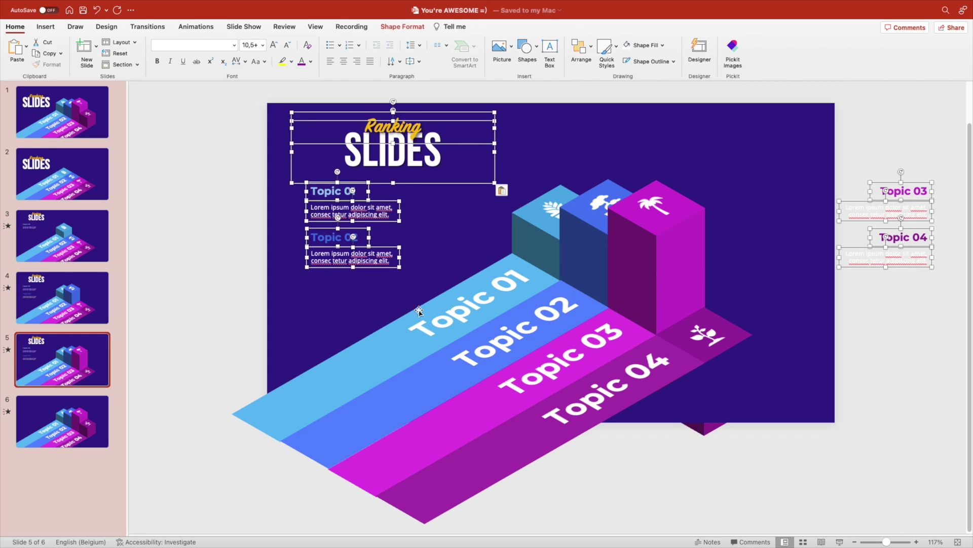
{"action": "left_click", "coordinate": [903, 154]}
Step: Place Topic 03's text at the top right of slide 5 and raise Topic 04's text beside it
{"action": "left_click_drag", "start_coordinate": [952, 170], "coordinate": [748, 166]}
{"action": "left_click", "coordinate": [946, 217]}
{"action": "left_click_drag", "start_coordinate": [952, 222], "coordinate": [822, 291]}
{"action": "left_click_drag", "start_coordinate": [875, 268], "coordinate": [872, 221]}
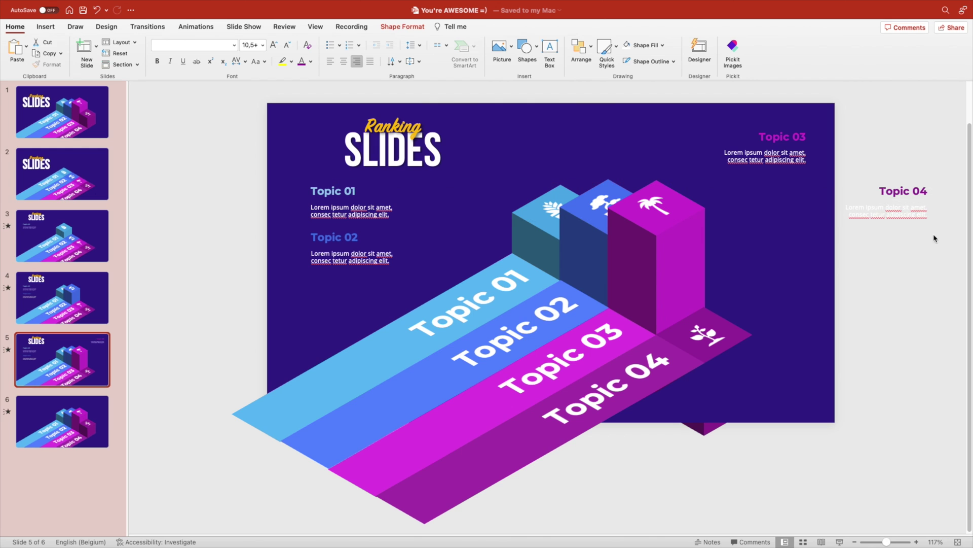
{"action": "left_click", "coordinate": [939, 212]}
Step: Copy the Ranking SLIDES title and all four topic boxes onto slide 6
{"action": "left_click_drag", "start_coordinate": [948, 233], "coordinate": [692, 106]}
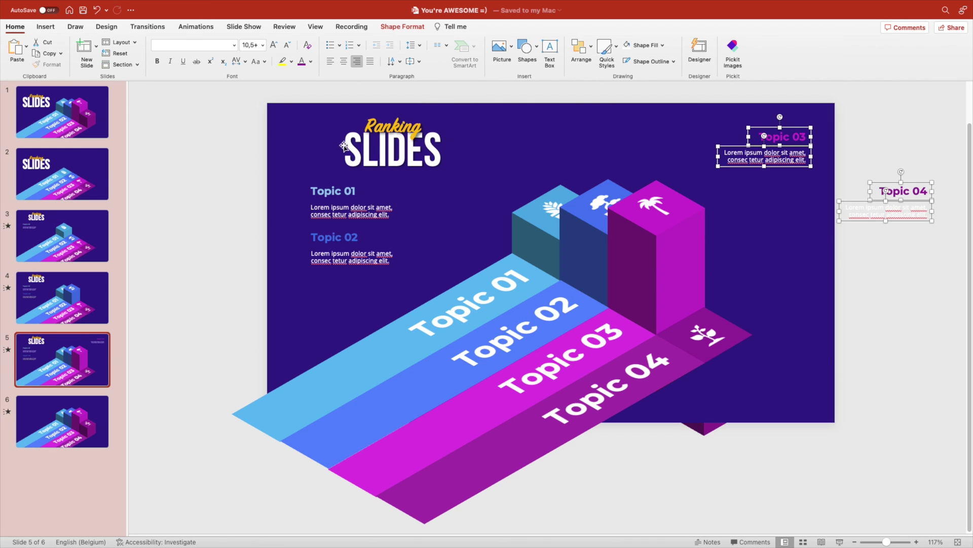
{"action": "left_click_drag", "start_coordinate": [227, 97], "coordinate": [490, 279]}
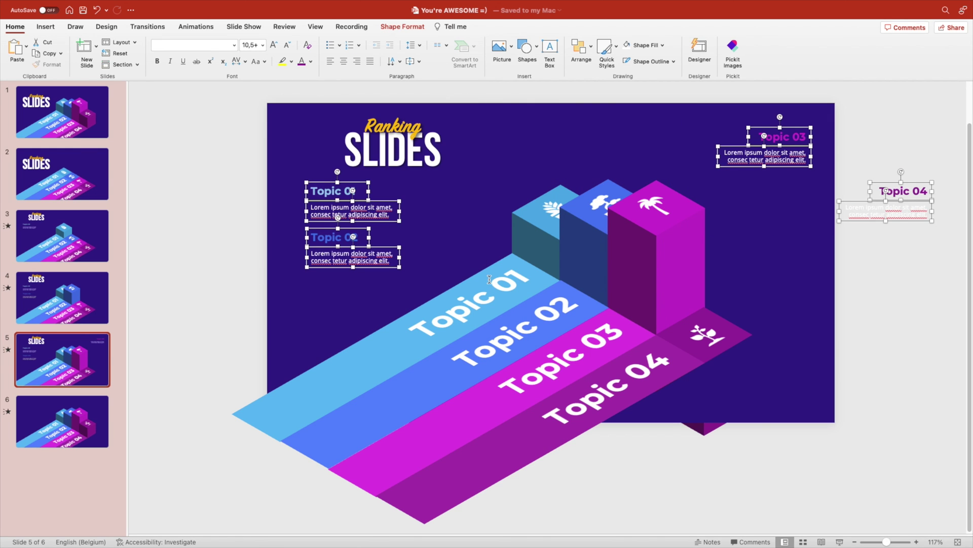
{"action": "left_click", "coordinate": [408, 159], "text": "shift"}
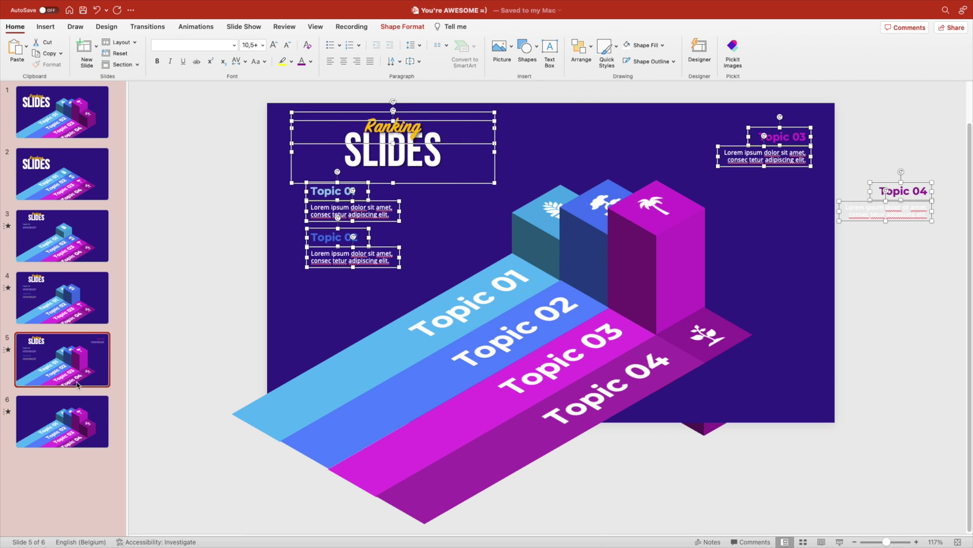
{"action": "key", "text": "ctrl+c"}
{"action": "left_click", "coordinate": [76, 420]}
{"action": "key", "text": "ctrl+v"}
{"action": "left_click", "coordinate": [828, 275]}
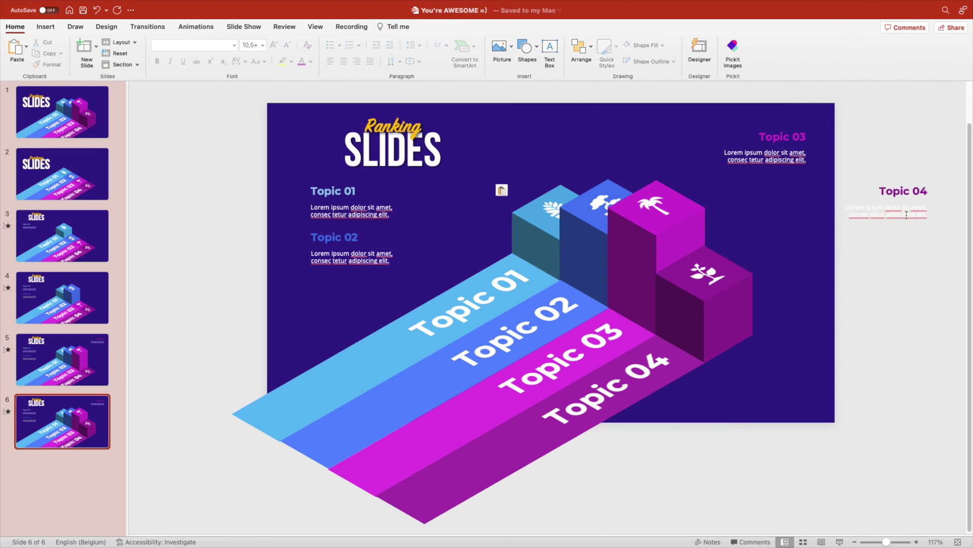
Step: Move Topic 04's text onto slide 6 beneath Topic 03
{"action": "left_click", "coordinate": [913, 192]}
{"action": "left_click_drag", "start_coordinate": [913, 191], "coordinate": [794, 203]}
{"action": "left_click", "coordinate": [885, 237]}
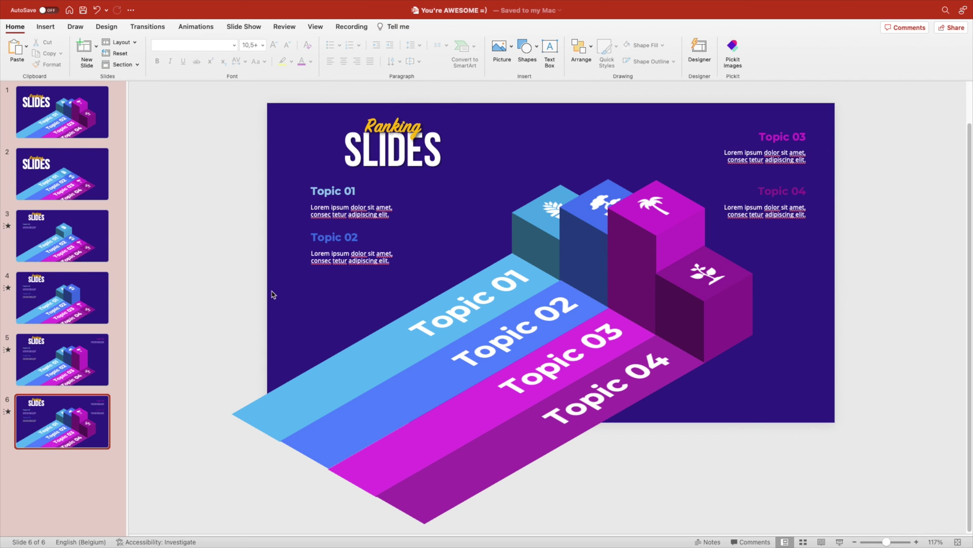
Step: Centre the Ranking SLIDES title on slide 6 and replace slide 5's old title with it
{"action": "left_click", "coordinate": [387, 122]}
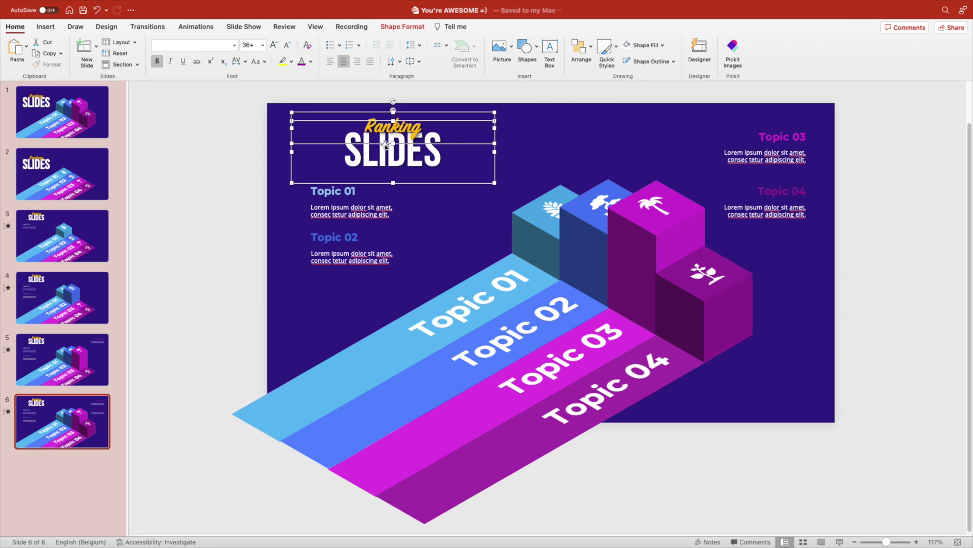
{"action": "left_click_drag", "start_coordinate": [385, 142], "coordinate": [450, 143]}
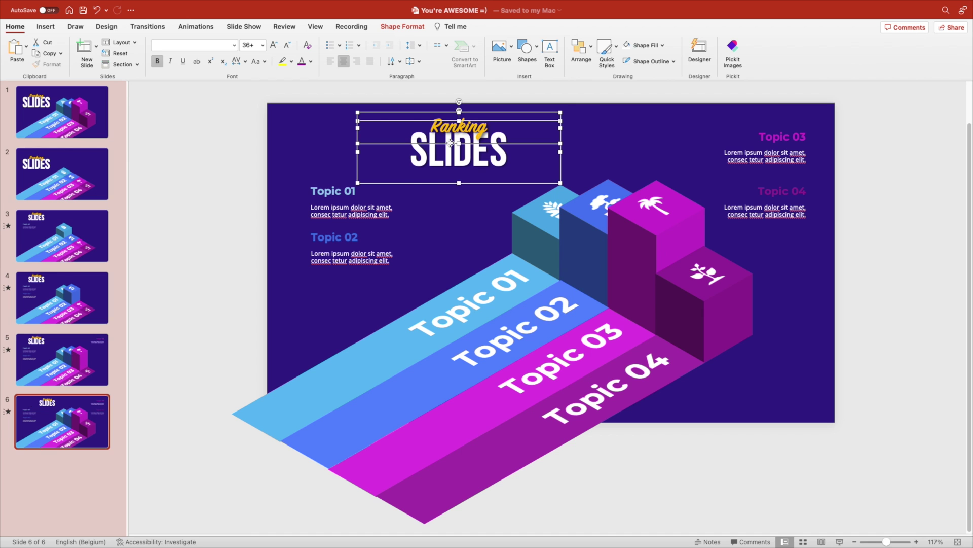
{"action": "left_click", "coordinate": [68, 351]}
{"action": "left_click", "coordinate": [312, 122]}
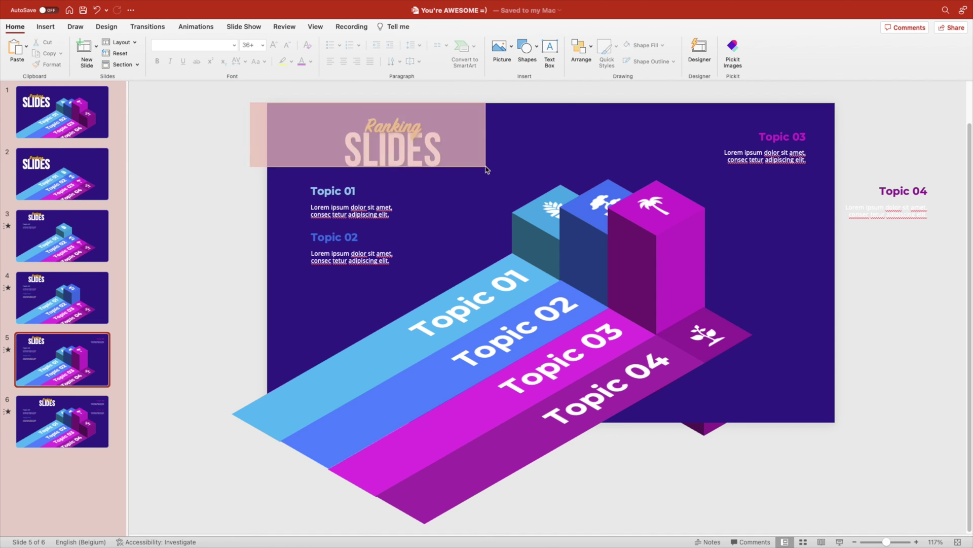
{"action": "key", "text": "Delete"}
{"action": "key", "text": "super+v"}
{"action": "key", "text": "Page_Up"}
Step: Replace the left-placed titles on slides 4 and 3 with the centred title
{"action": "left_click_drag", "start_coordinate": [252, 98], "coordinate": [522, 184]}
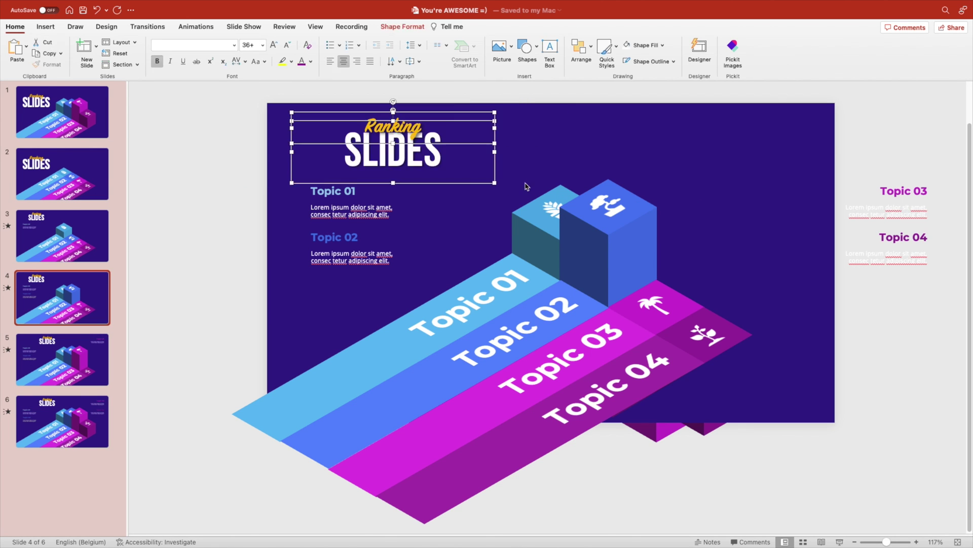
{"action": "key", "text": "Delete"}
{"action": "key", "text": "super+v"}
{"action": "key", "text": "Page_Up"}
{"action": "left_click_drag", "start_coordinate": [252, 99], "coordinate": [524, 204]}
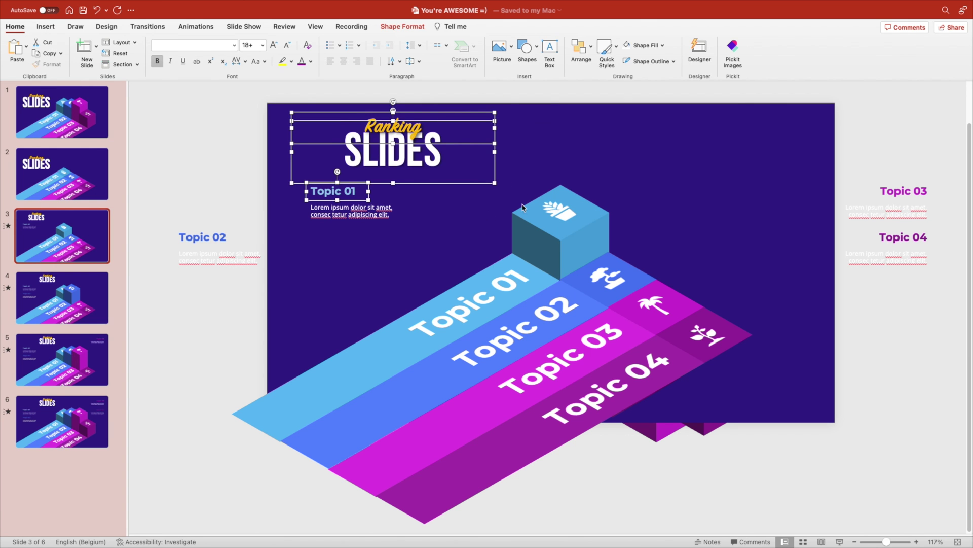
{"action": "key", "text": "Delete"}
{"action": "key", "text": "super+v"}
{"action": "left_click", "coordinate": [62, 297], "text": "shift"}
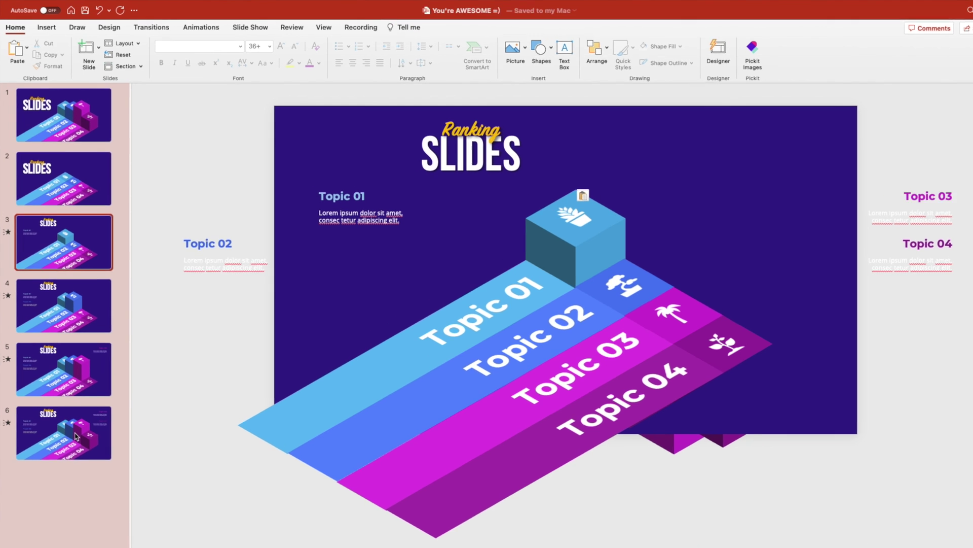
Step: Apply the Morph transition to slides 3 and 4, then select slide 2 for playback
{"action": "left_click", "coordinate": [138, 28]}
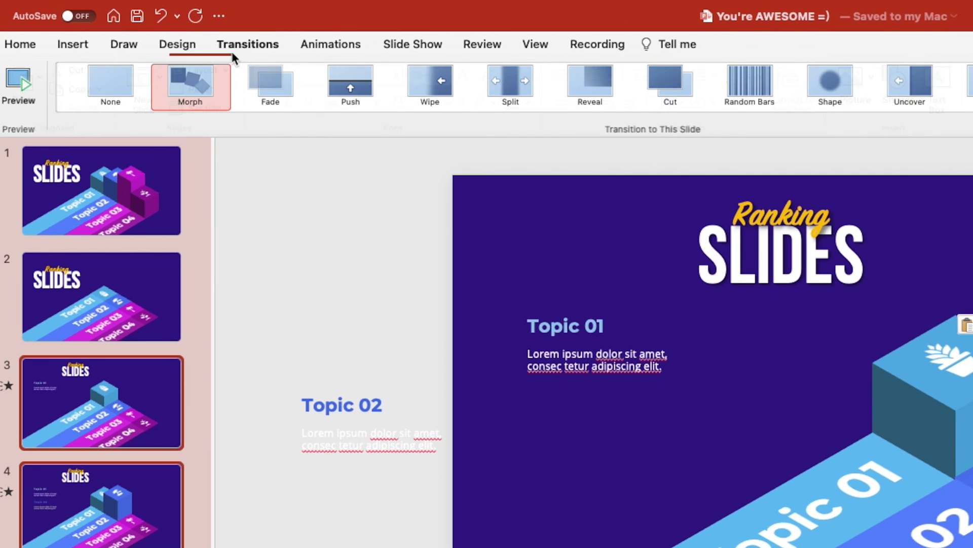
{"action": "left_click", "coordinate": [195, 81]}
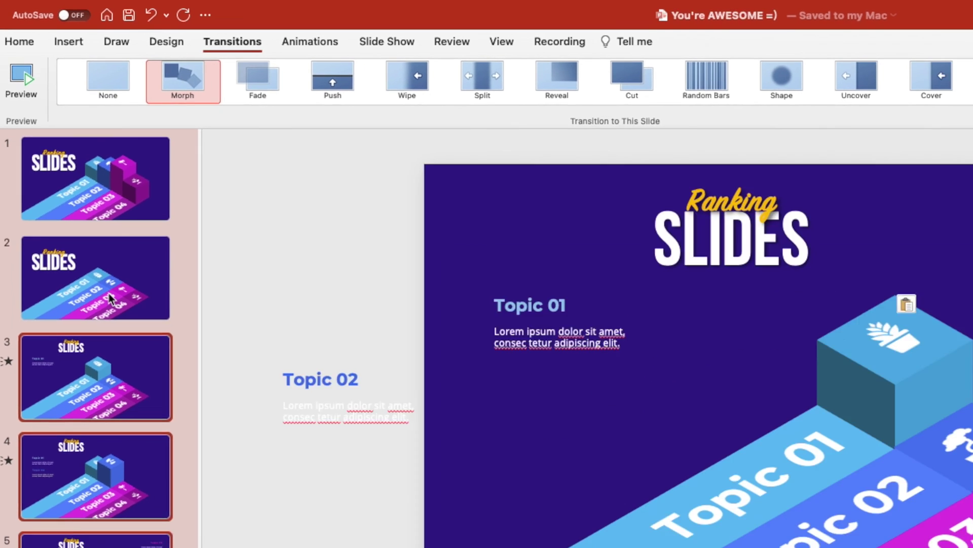
{"action": "left_click", "coordinate": [113, 296]}
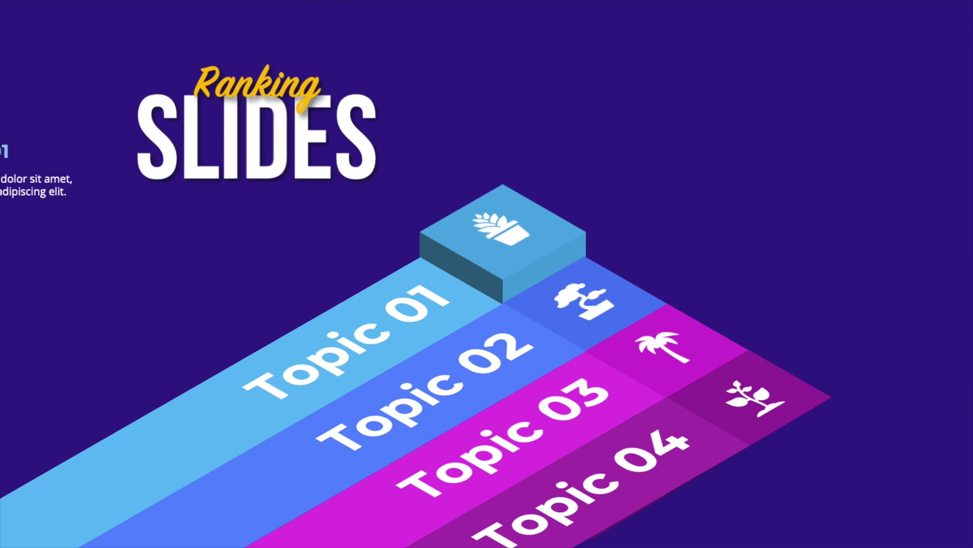